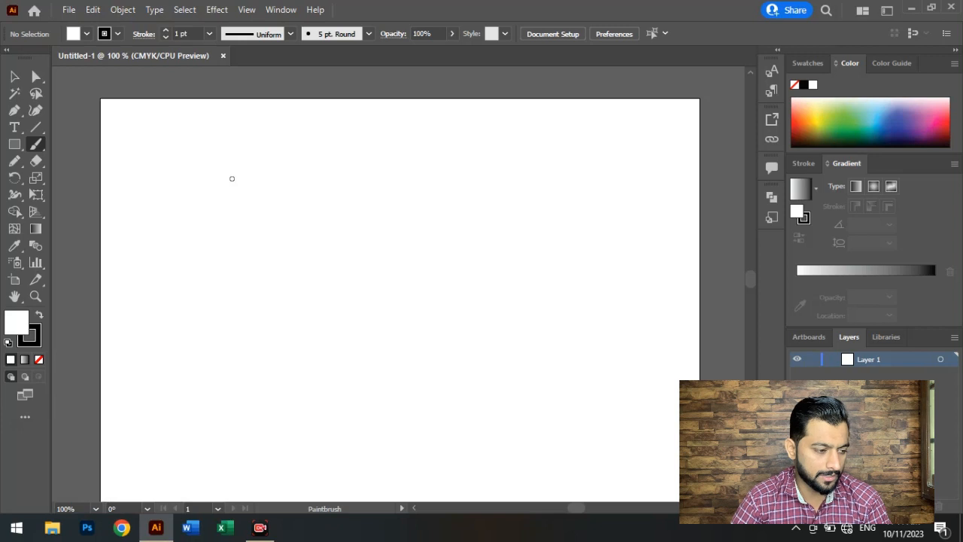
Paint four long curved freehand strokes across the artboard with the Paintbrush tool.
right_click(35, 144)
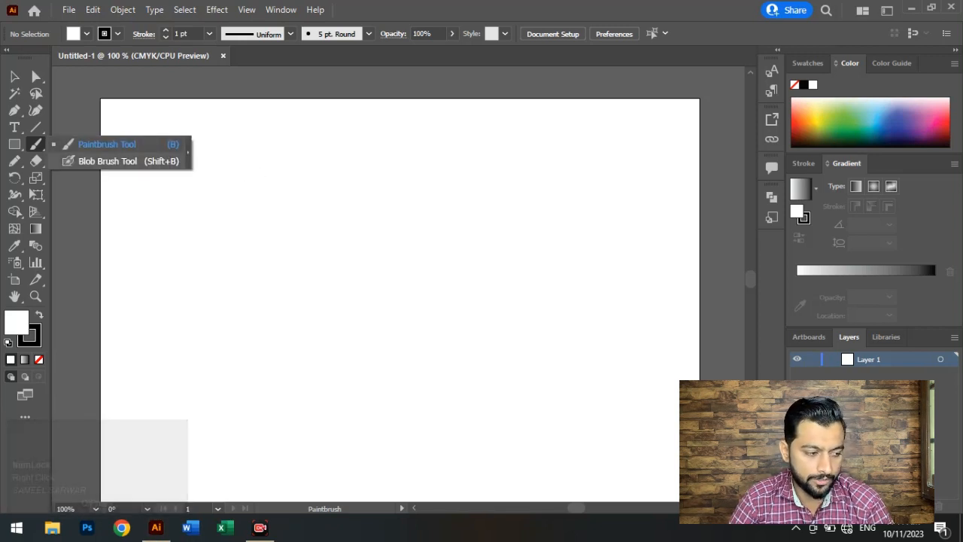
left_click(107, 144)
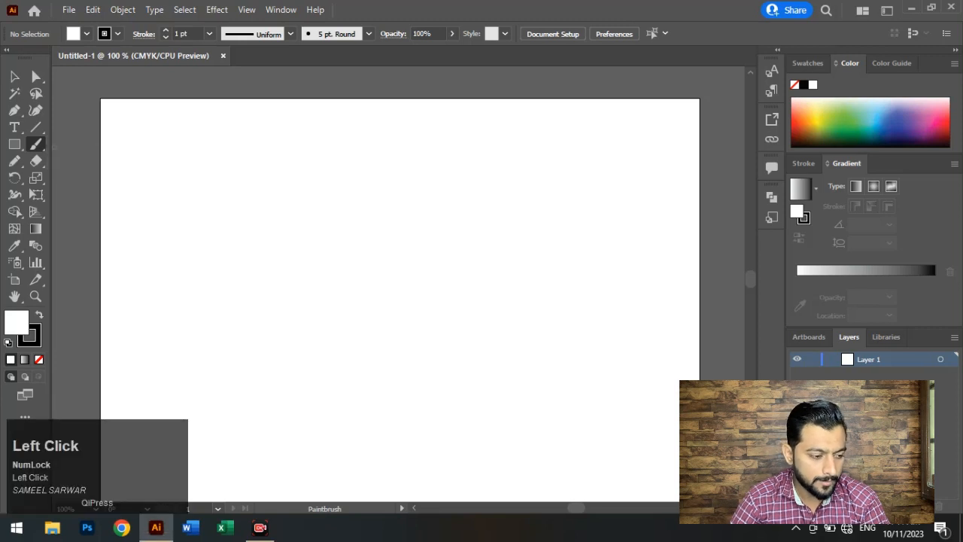
mouse_move(206, 343)
left_mouse_down()
mouse_move(205, 267)
mouse_move(414, 159)
left_mouse_up()
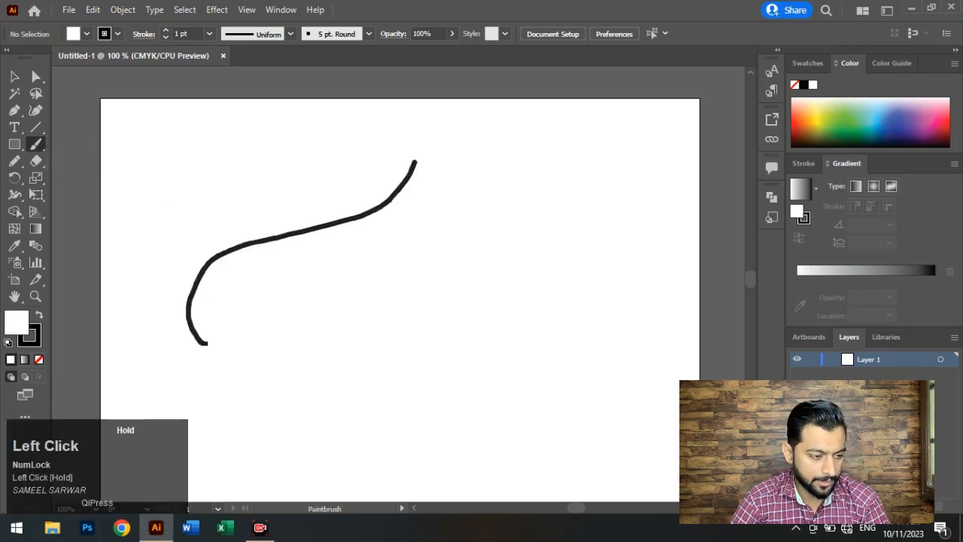
mouse_move(328, 342)
left_mouse_down()
mouse_move(339, 301)
mouse_move(534, 126)
left_mouse_up()
mouse_move(398, 424)
left_mouse_down()
mouse_move(462, 398)
mouse_move(561, 220)
left_mouse_up()
mouse_move(425, 270)
left_mouse_down()
mouse_move(346, 353)
mouse_move(333, 464)
mouse_move(384, 468)
left_mouse_up()
Undo the four freehand strokes to clear the artboard.
key("ctrl+z")
key("ctrl+z")
key("ctrl+z")
key("ctrl+z")
key("ctrl+z")
key("ctrl+z")
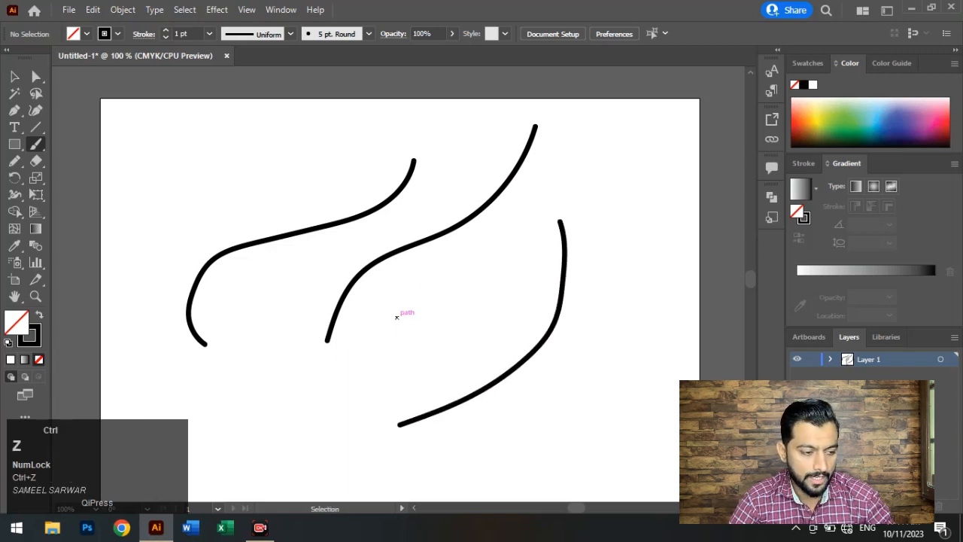
Paint two S-shaped curves and a long near-vertical stroke crossing one of them, and make the stroke colour active.
mouse_move(297, 336)
left_mouse_down()
mouse_move(298, 366)
mouse_move(528, 158)
left_mouse_up()
left_click_drag(201, 348, 322, 166)
left_click_drag(363, 159, 413, 499)
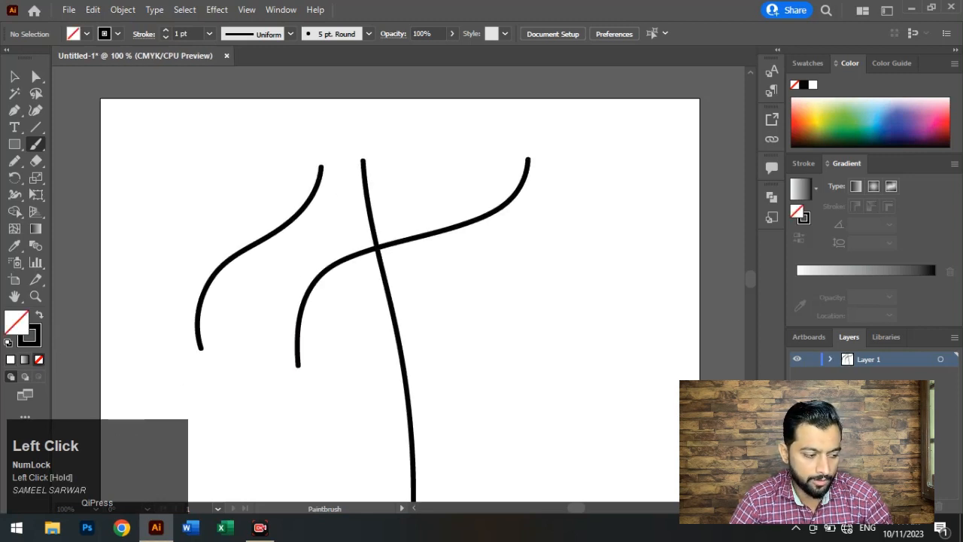
left_click(30, 336)
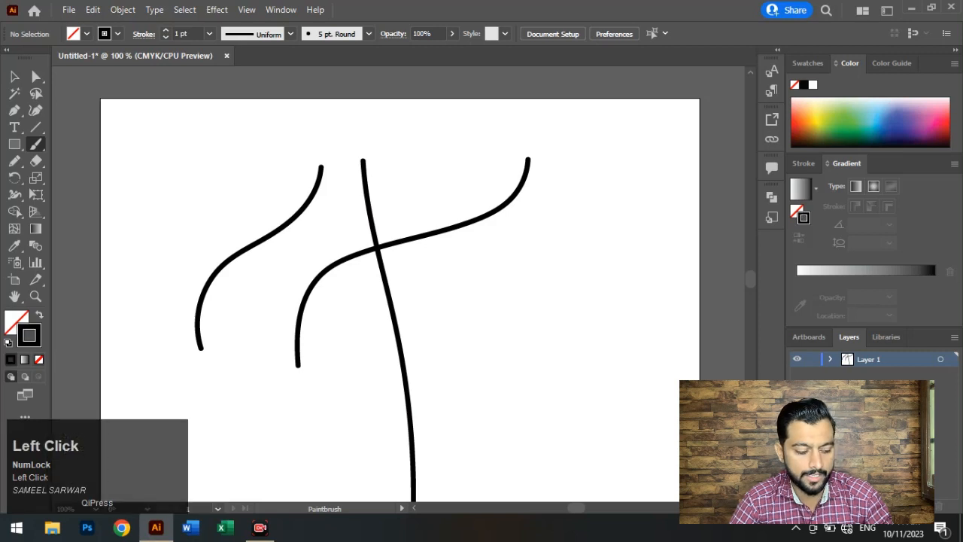
Undo the near-vertical stroke and both S-shaped curves.
key("ctrl+z")
key("ctrl+z")
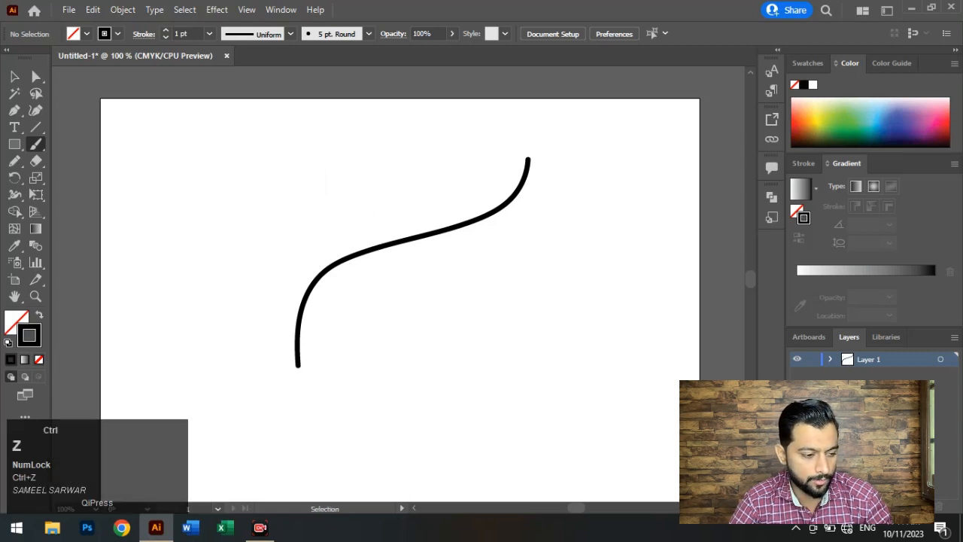
key("ctrl+z")
key("ctrl+z")
Paint five black freehand strokes of varying shapes across the upper artboard with the Paintbrush tool.
mouse_move(444, 154)
left_mouse_down()
mouse_move(439, 183)
mouse_move(301, 345)
left_mouse_up()
mouse_move(534, 131)
left_mouse_down()
mouse_move(484, 268)
mouse_move(526, 333)
left_mouse_up()
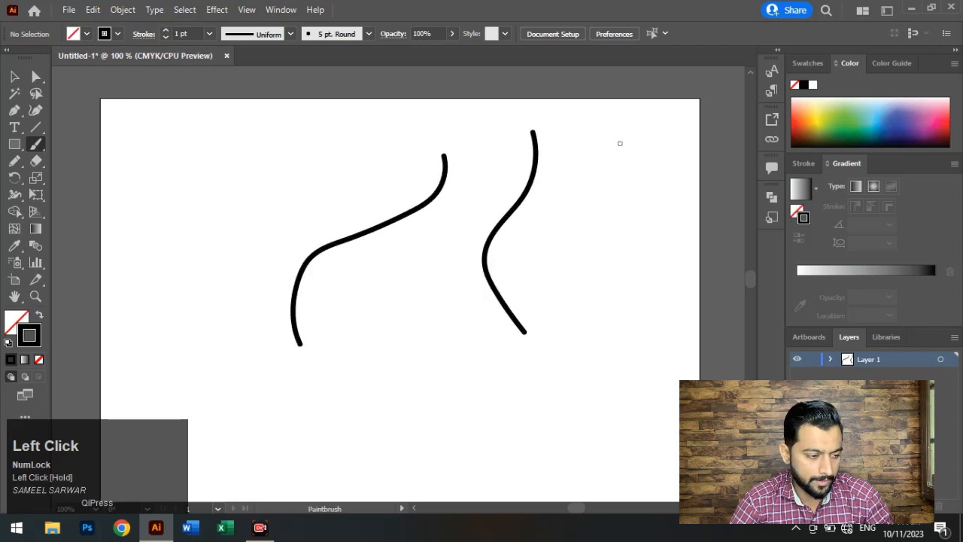
left_click_drag(619, 139, 636, 230)
mouse_move(204, 122)
left_mouse_down()
mouse_move(228, 196)
mouse_move(175, 296)
left_mouse_up()
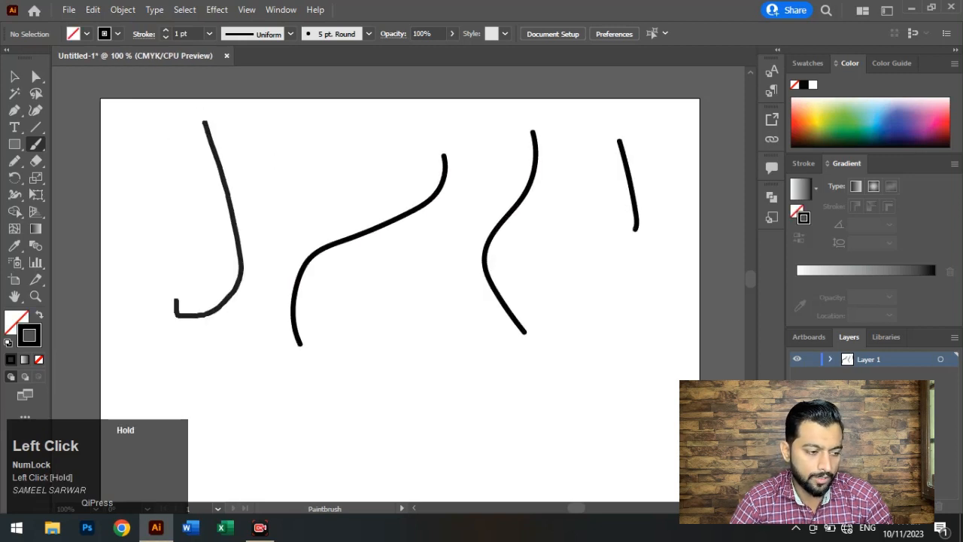
left_click_drag(203, 230, 325, 122)
Undo the five black brush strokes to leave the artboard empty.
key("ctrl+z")
key("ctrl+z")
key("ctrl+z")
key("ctrl+z")
key("ctrl+z")
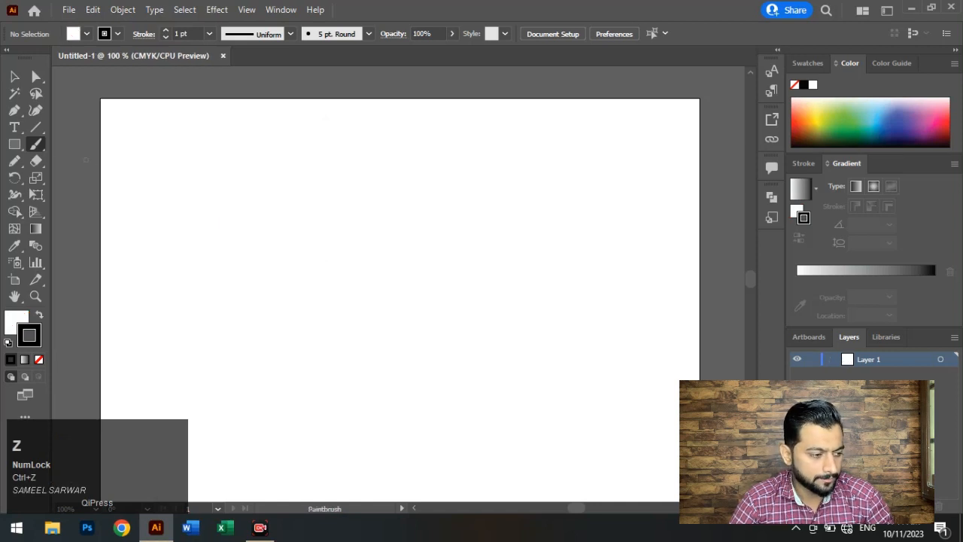
Paint one black S-shaped brush stroke mid-artboard and change the stroke colour to red.
mouse_move(411, 156)
left_mouse_down()
mouse_move(390, 242)
mouse_move(314, 368)
left_mouse_up()
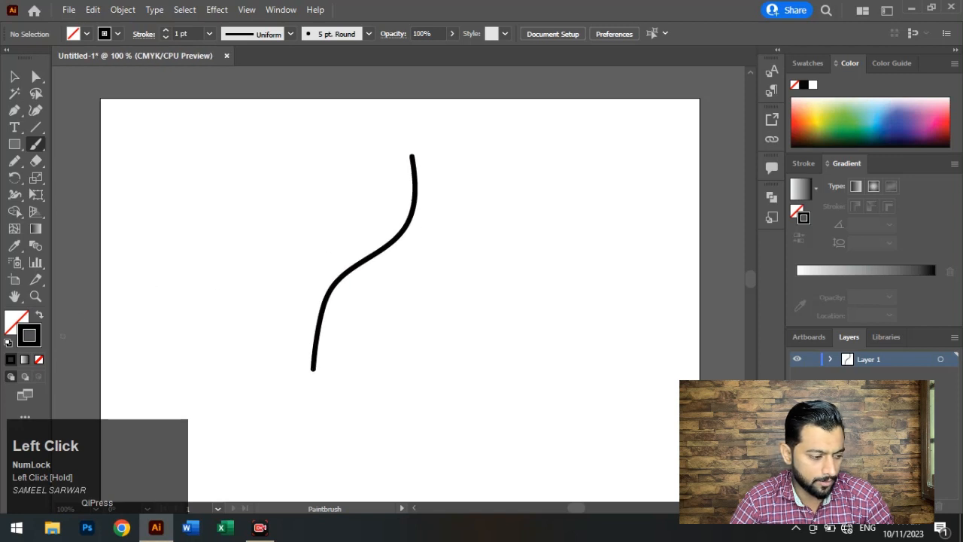
double_click(30, 336)
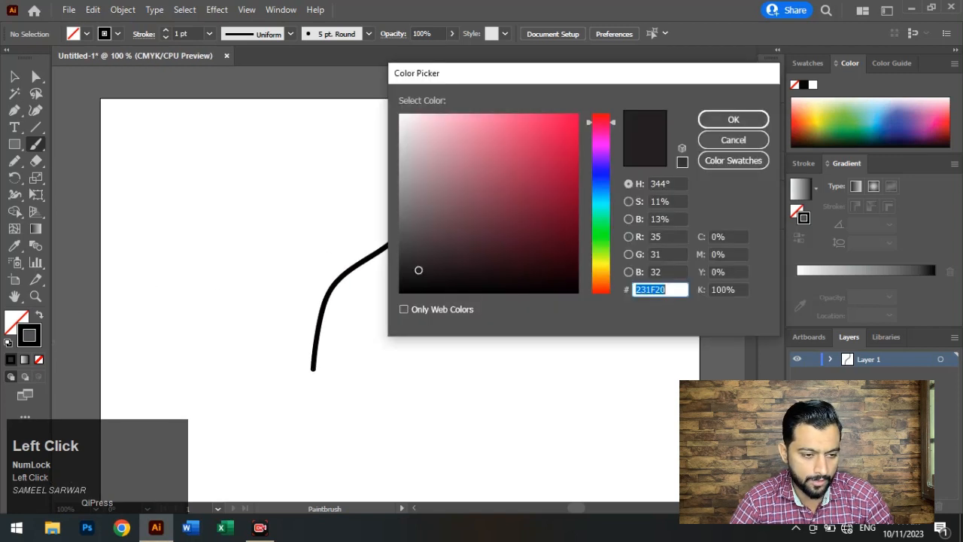
left_click(577, 148)
left_click(734, 119)
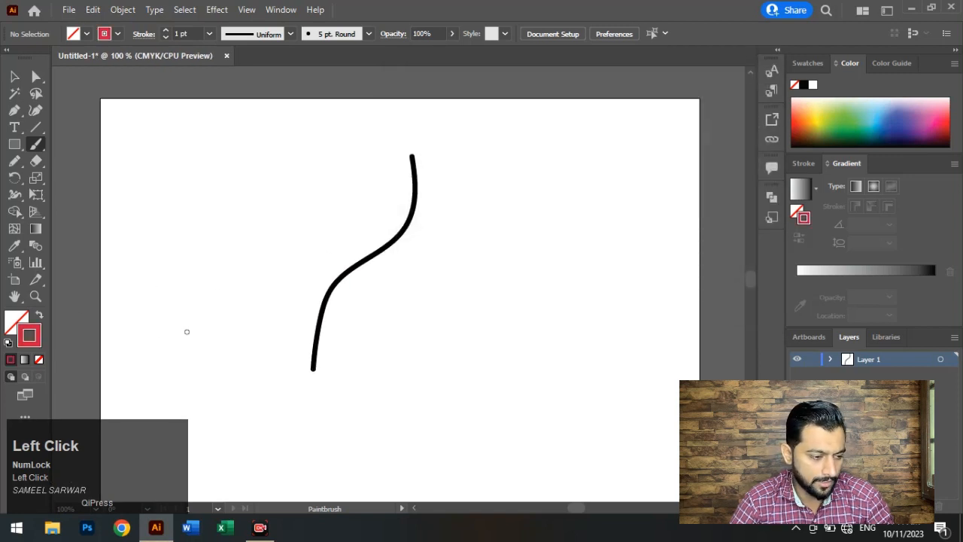
Paint three red curved strokes, one to the left and two to the right of the black curve.
left_click_drag(311, 181, 246, 308)
mouse_move(533, 139)
left_mouse_down()
mouse_move(532, 164)
mouse_move(474, 295)
left_mouse_up()
left_click_drag(585, 155, 589, 462)
Undo the red strokes, the stroke colour change and the black S-shaped stroke.
key("ctrl+z")
key("ctrl+z")
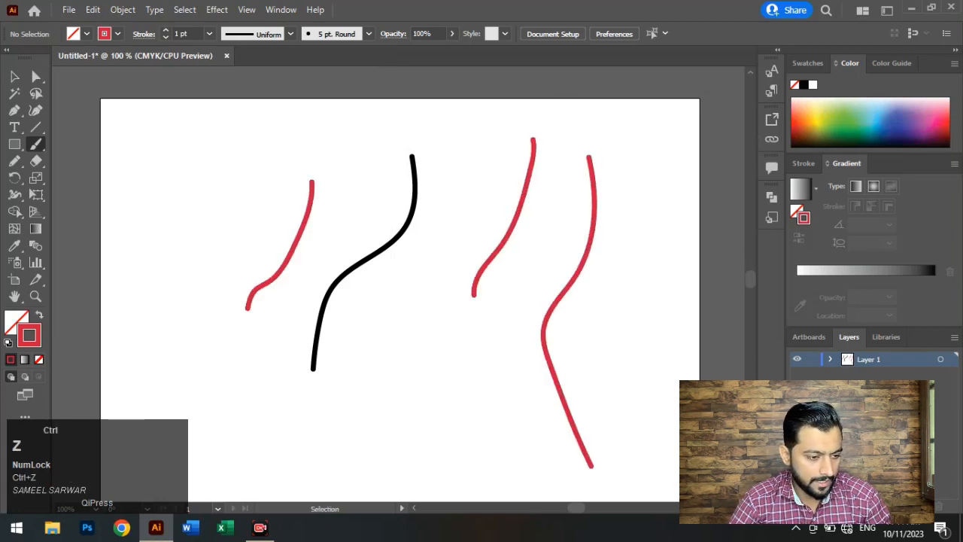
key("ctrl+z")
key("ctrl+z")
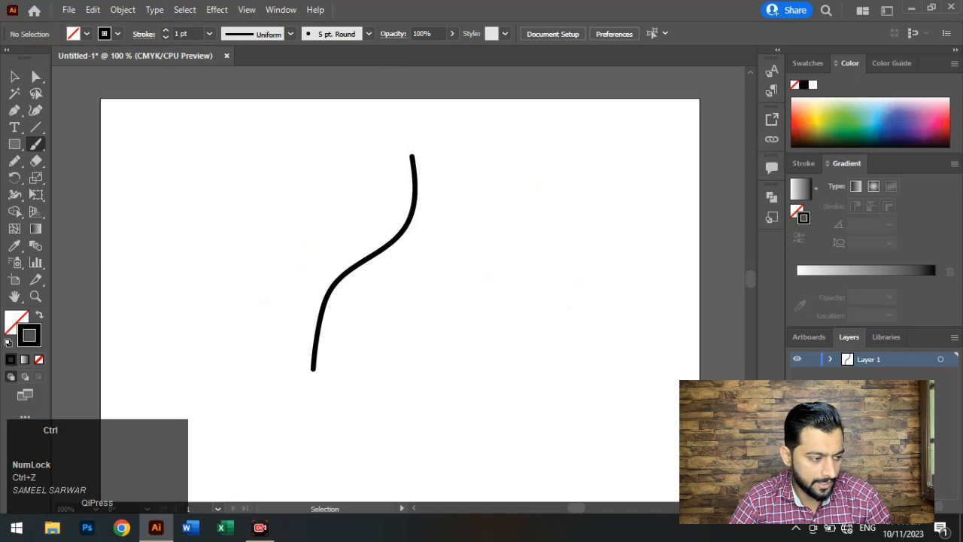
key("ctrl+z")
Paint two dots and an L-shaped stroke with the Blob Brush tool, and set the fill colour to black.
right_click(36, 144)
left_click(113, 160)
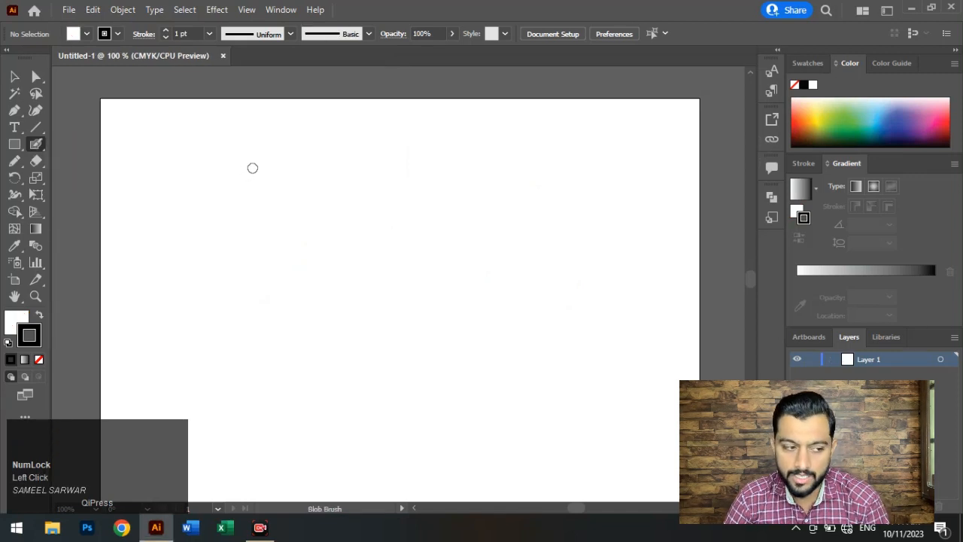
left_click_drag(260, 159, 261, 159)
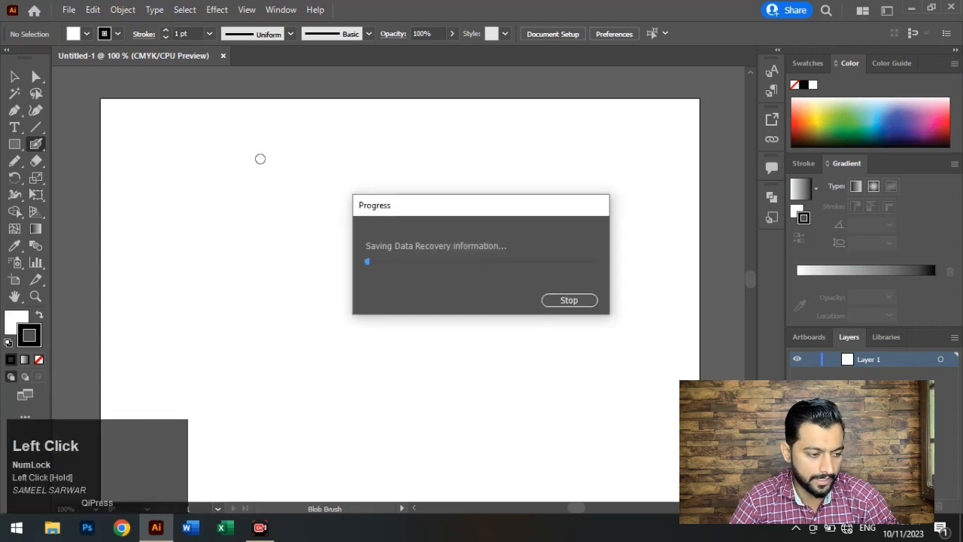
left_click(357, 219)
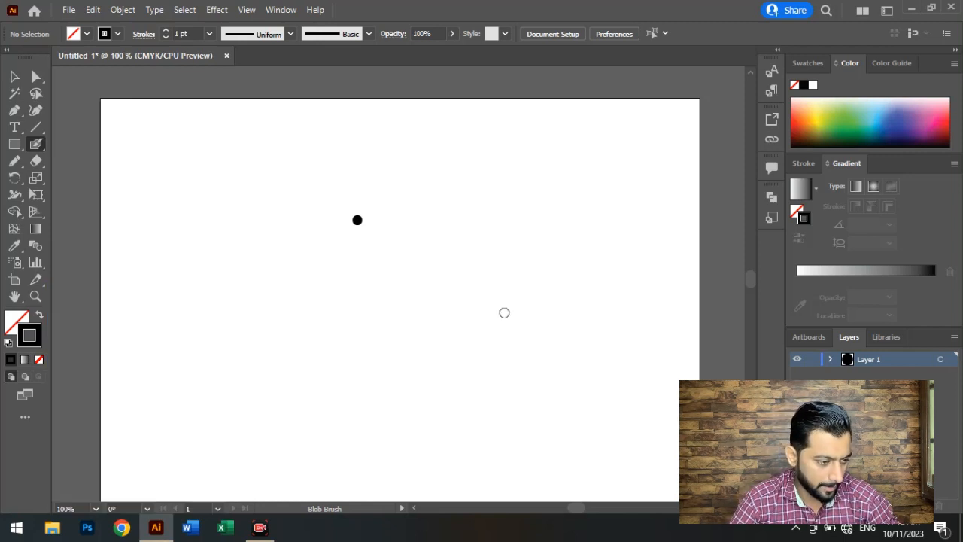
left_click(179, 175)
mouse_move(219, 178)
left_mouse_down()
mouse_move(242, 340)
mouse_move(278, 347)
left_mouse_up()
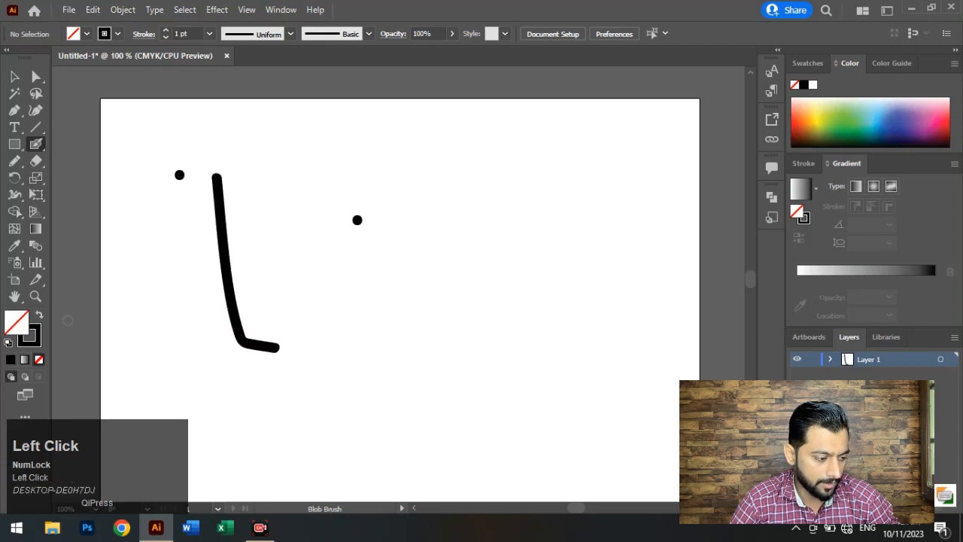
double_click(17, 322)
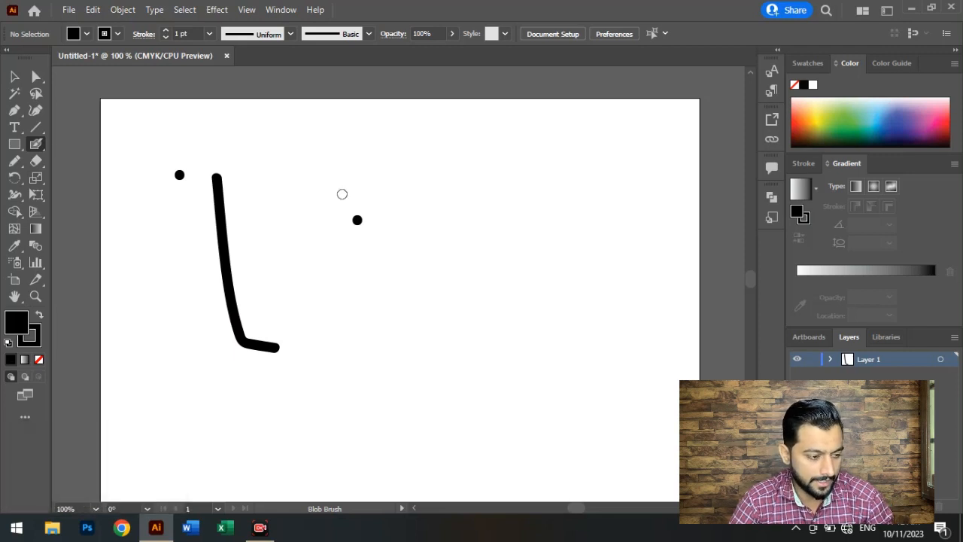
Undo the fill colour change, the L-shaped stroke and both dots.
key("ctrl+z")
key("ctrl+z")
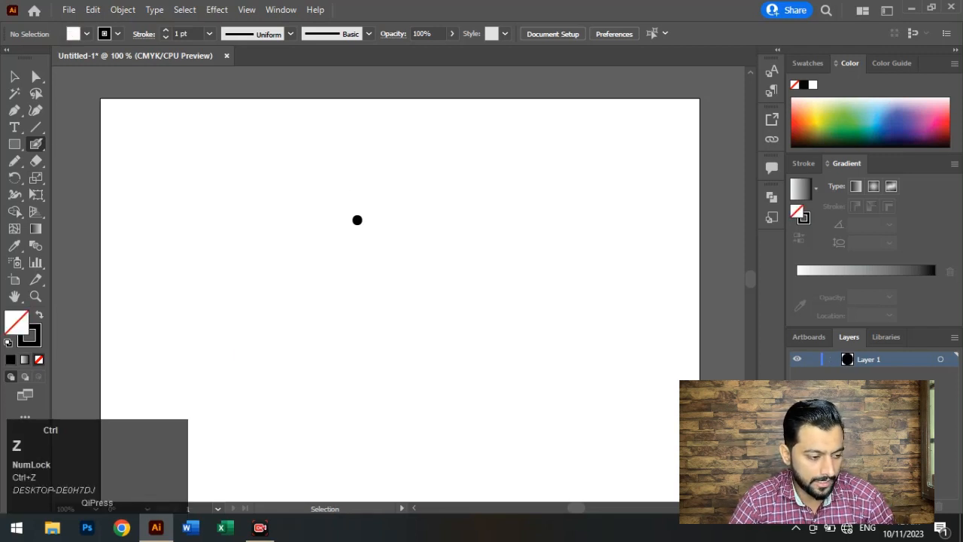
key("ctrl+z")
Paint three long curved strokes with the Blob Brush tool after discarding a first trial stroke.
left_click_drag(333, 131, 345, 327)
key("ctrl+z")
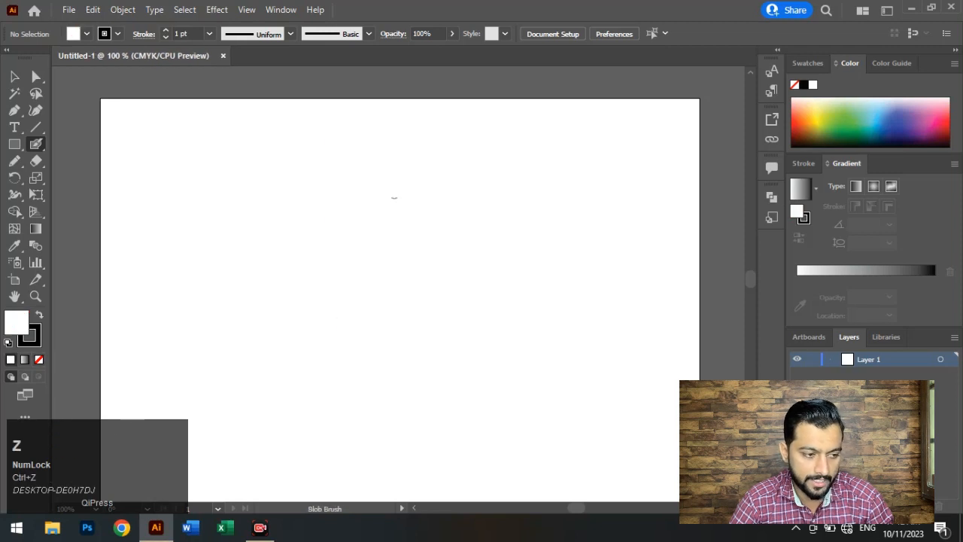
mouse_move(385, 126)
left_mouse_down()
mouse_move(417, 184)
mouse_move(416, 271)
mouse_move(376, 355)
left_mouse_up()
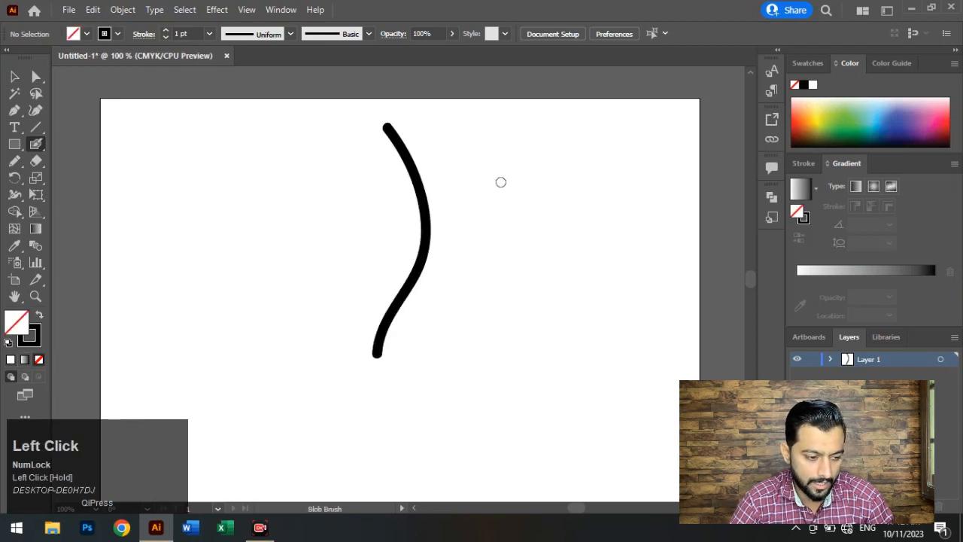
mouse_move(491, 157)
left_mouse_down()
mouse_move(534, 278)
mouse_move(507, 322)
mouse_move(586, 433)
left_mouse_up()
mouse_move(608, 165)
left_mouse_down()
mouse_move(624, 189)
mouse_move(639, 443)
left_mouse_up()
Undo the three Blob Brush strokes to clear the artboard.
key("ctrl+z")
key("ctrl+z")
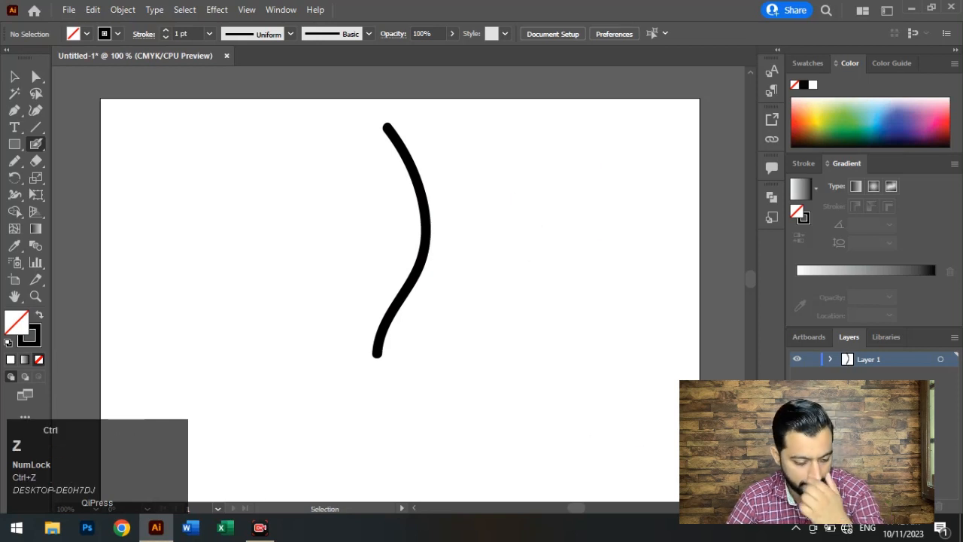
key("ctrl+z")
key("ctrl+z")
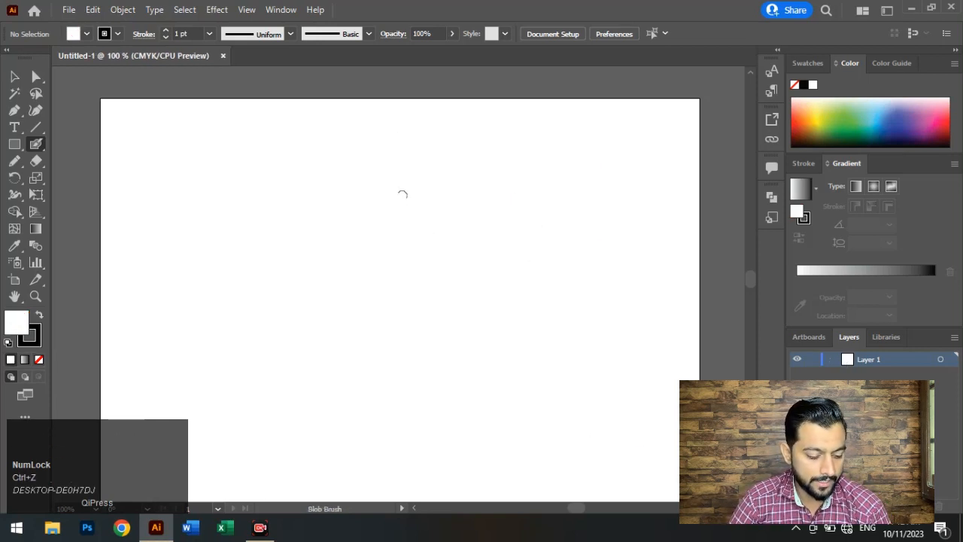
Return to the Blob Brush tool and enlarge its tip to nearly four times the previous diameter, stepping the size down and up.
key("p")
key("p")
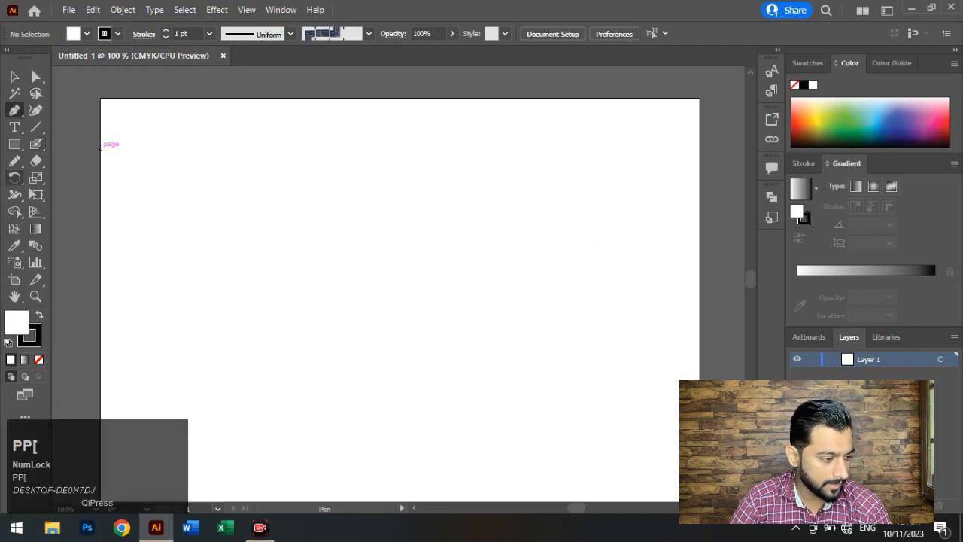
right_click(37, 160)
left_click(37, 143)
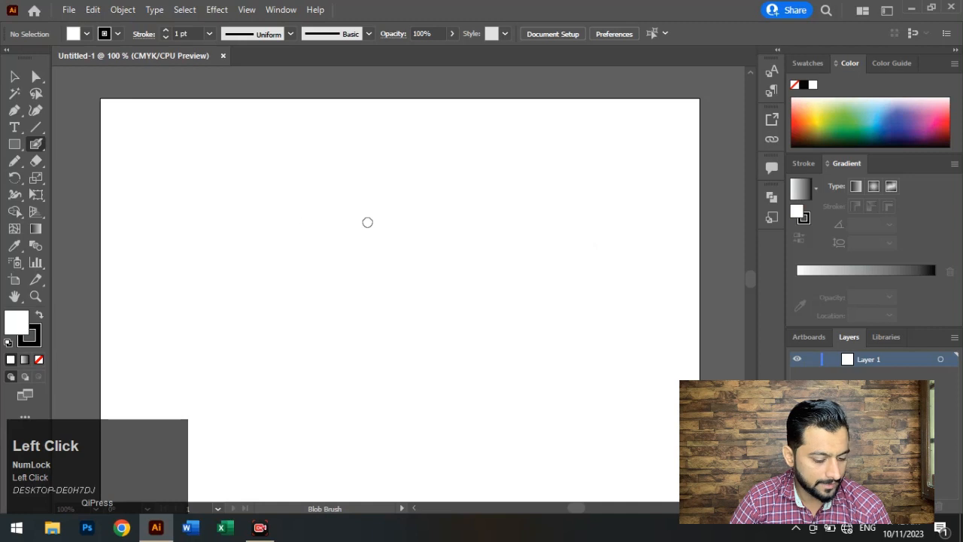
key("bracketleft")
key("bracketleft")
key("bracketleft")
key("bracketright")
key("bracketright")
key("bracketright")
key("bracketright")
key("bracketright")
key("bracketright")
key("bracketright")
key("bracketright")
key("bracketright")
key("bracketright")
key("bracketright")
key("bracketright")
key("bracketright")
key("bracketright")
key("bracketright")
key("bracketright")
key("bracketright")
key("bracketright")
key("bracketright")
key("bracketright")
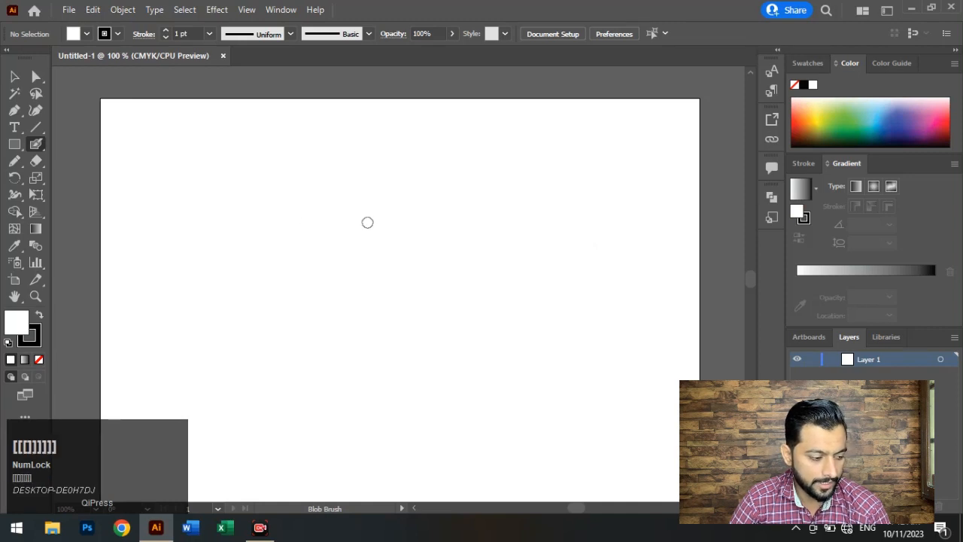
key("bracketleft")
key("bracketleft")
key("bracketleft")
key("bracketleft")
key("bracketleft")
key("bracketleft")
key("bracketleft")
key("bracketleft")
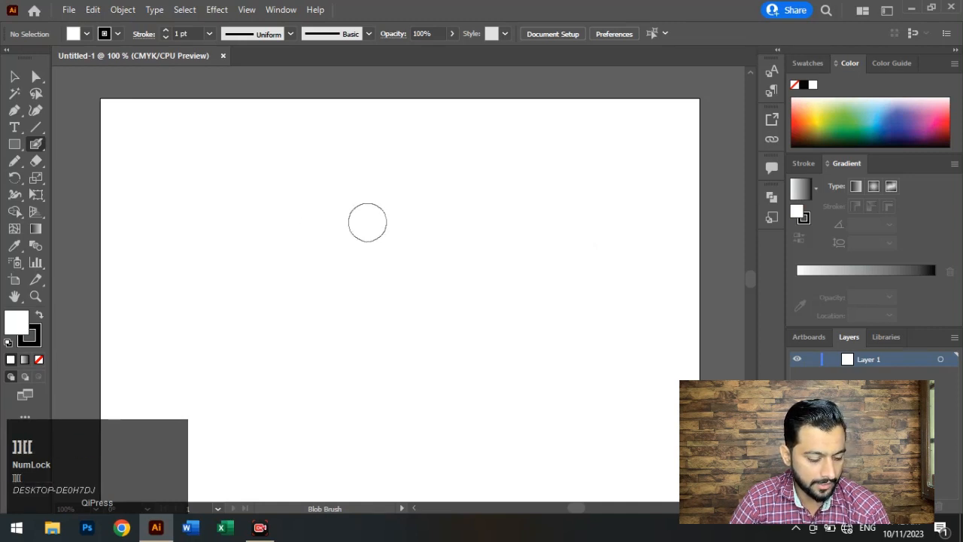
key("bracketright")
key("bracketright")
key("bracketright")
key("bracketright")
key("bracketright")
key("bracketright")
key("bracketright")
key("bracketright")
key("bracketright")
key("bracketright")
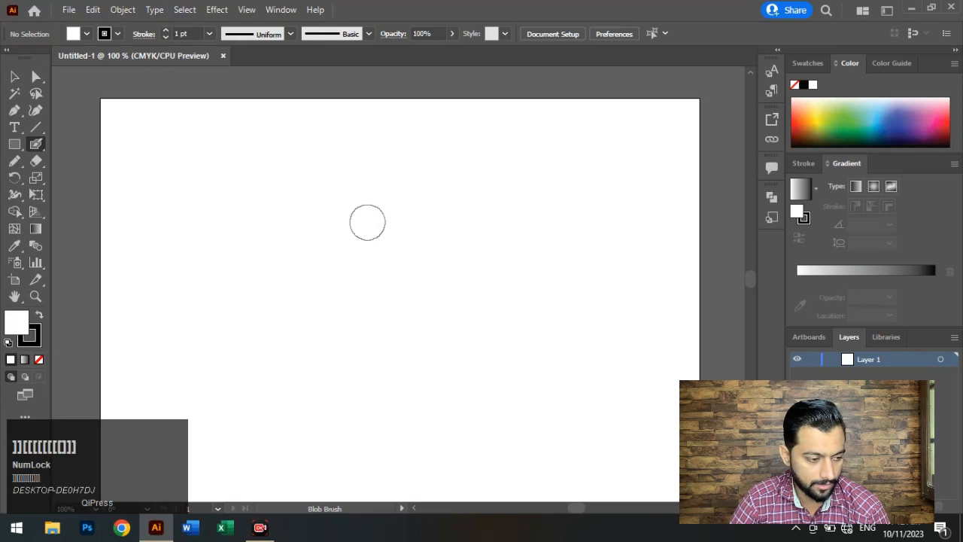
Paint three thick curved strokes side by side with the enlarged Blob Brush.
mouse_move(359, 155)
left_mouse_down()
mouse_move(414, 234)
mouse_move(378, 410)
left_mouse_up()
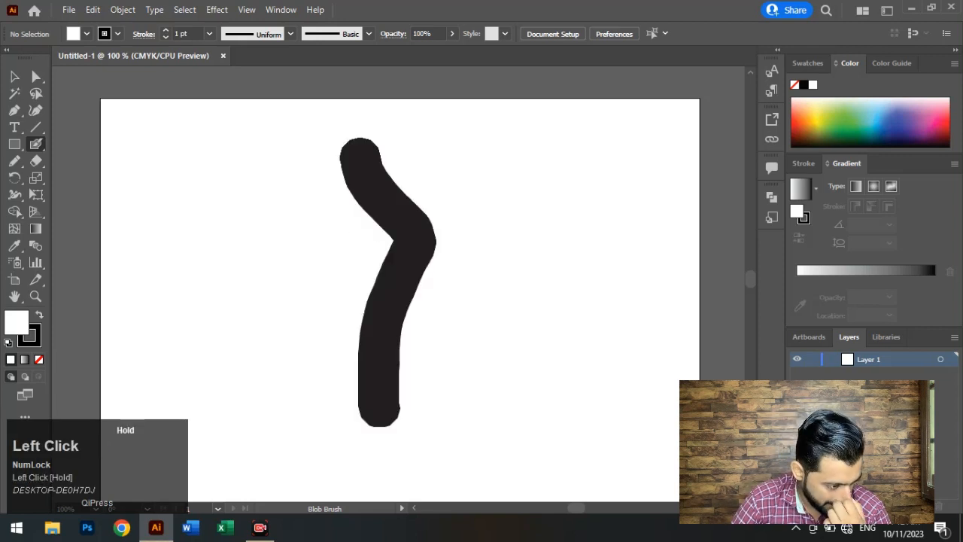
mouse_move(471, 177)
left_mouse_down()
mouse_move(506, 254)
mouse_move(514, 421)
left_mouse_up()
mouse_move(557, 167)
left_mouse_down()
mouse_move(591, 248)
mouse_move(585, 300)
left_mouse_up()
Set the stroke colour to none and the fill colour to black.
left_click(30, 337)
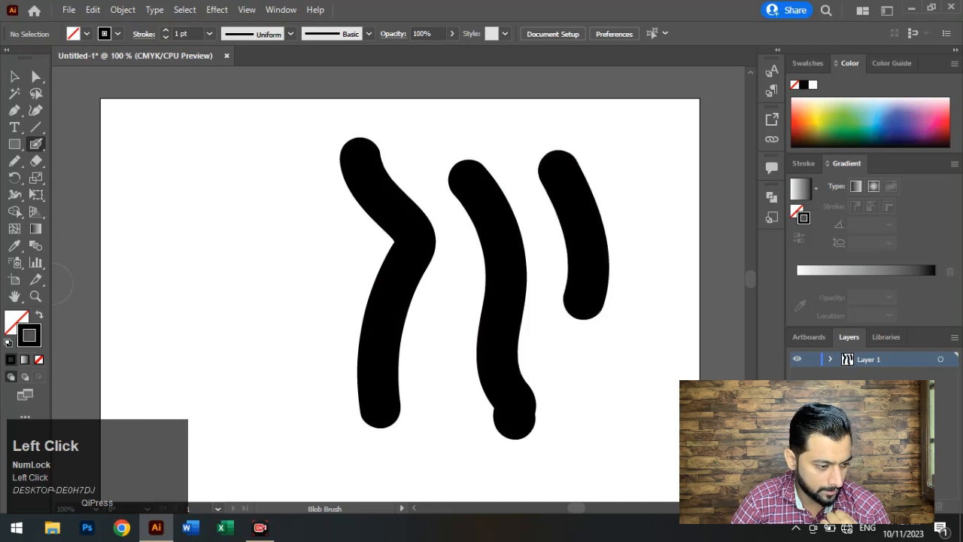
key("slash")
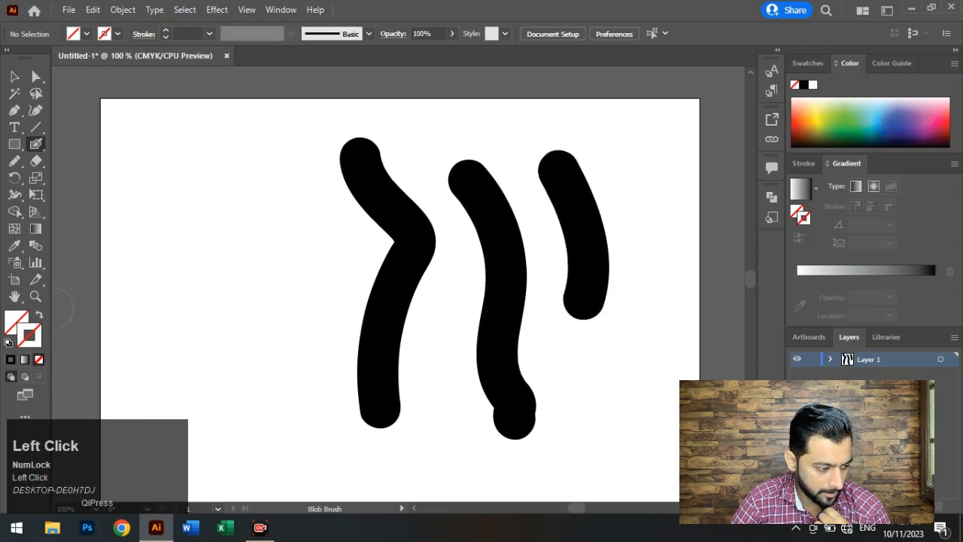
key("x")
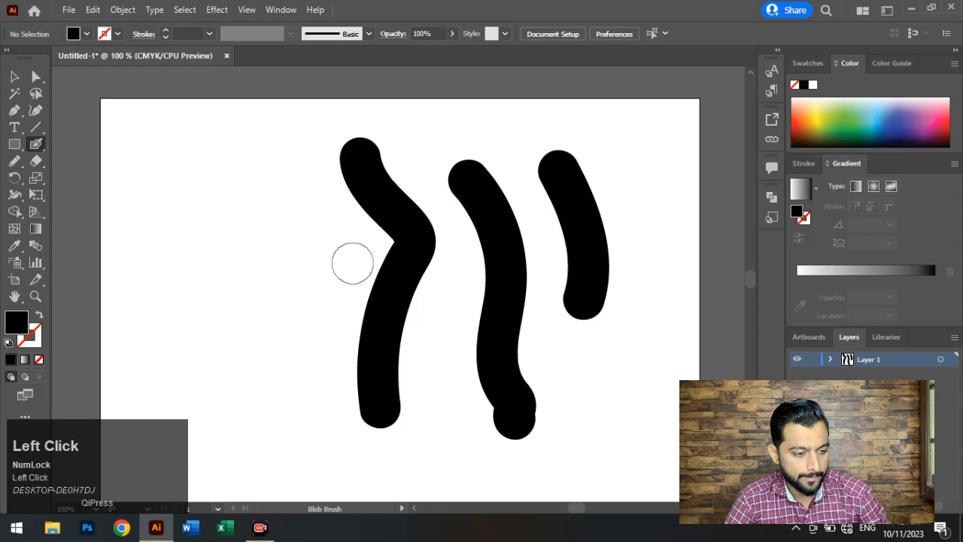
Undo the fill and stroke colour changes and all three thick strokes.
key("ctrl+z")
key("ctrl+z")
key("ctrl+z")
key("ctrl+z")
key("ctrl+z")
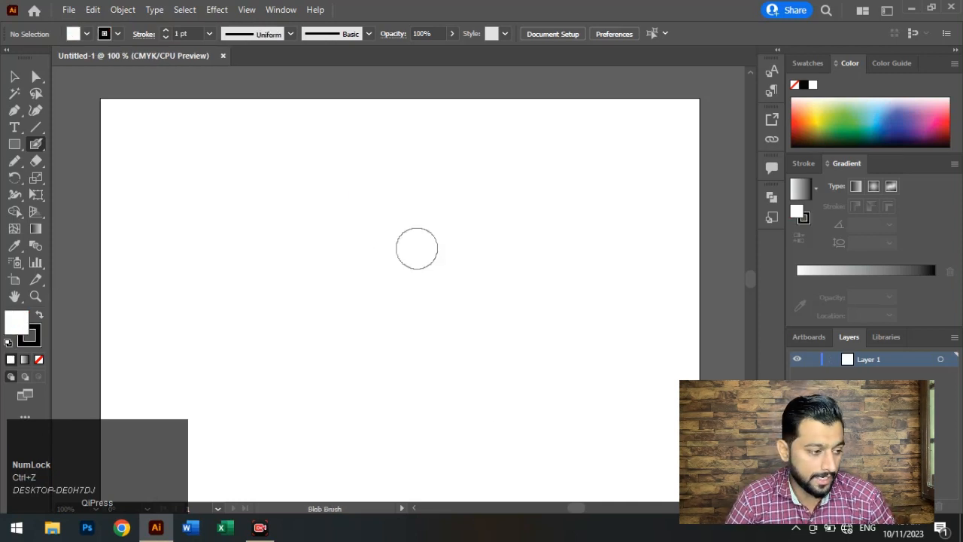
Switch to the Paintbrush tool and show the Brushes panel, enlarging it and placing it over the artboard.
right_click(35, 143)
left_click(83, 143)
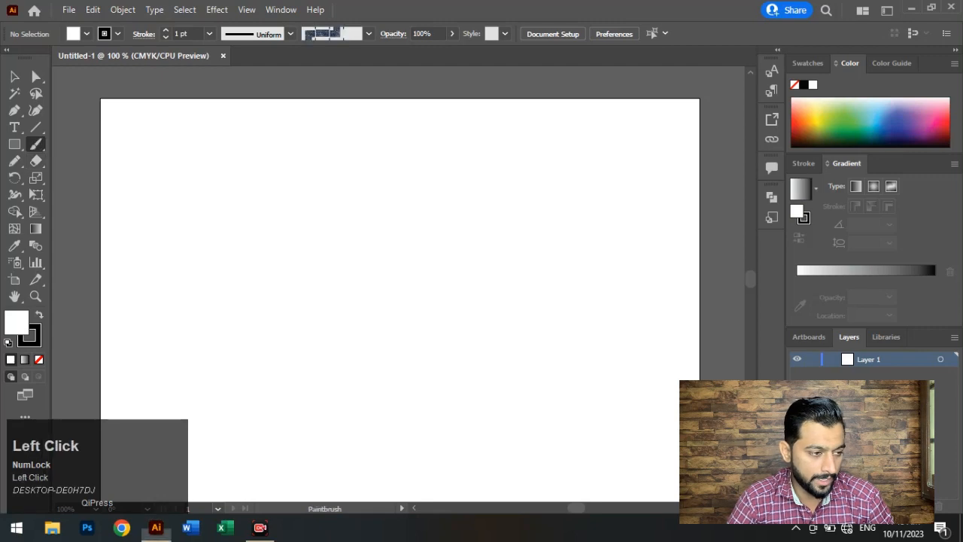
left_click(281, 9)
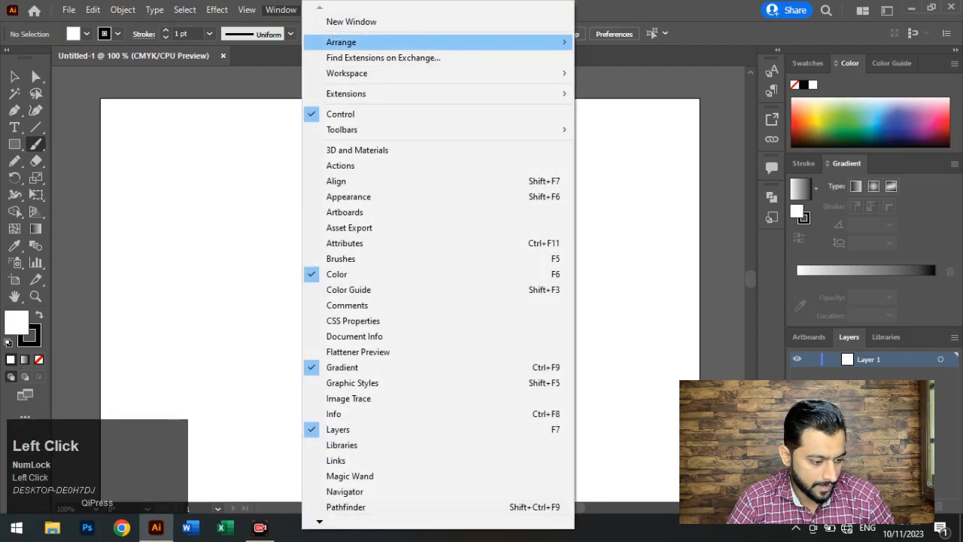
scroll(361, 337, "down", 1)
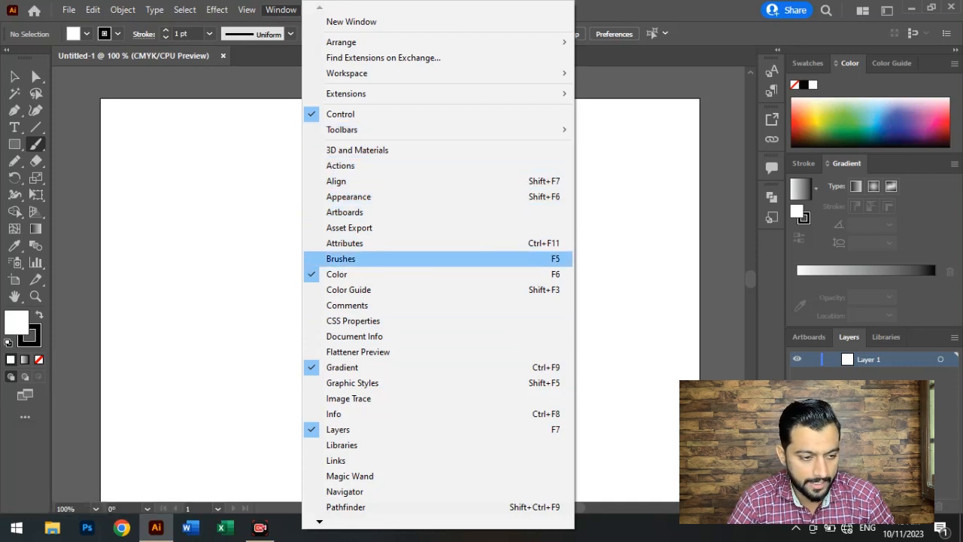
left_click(361, 258)
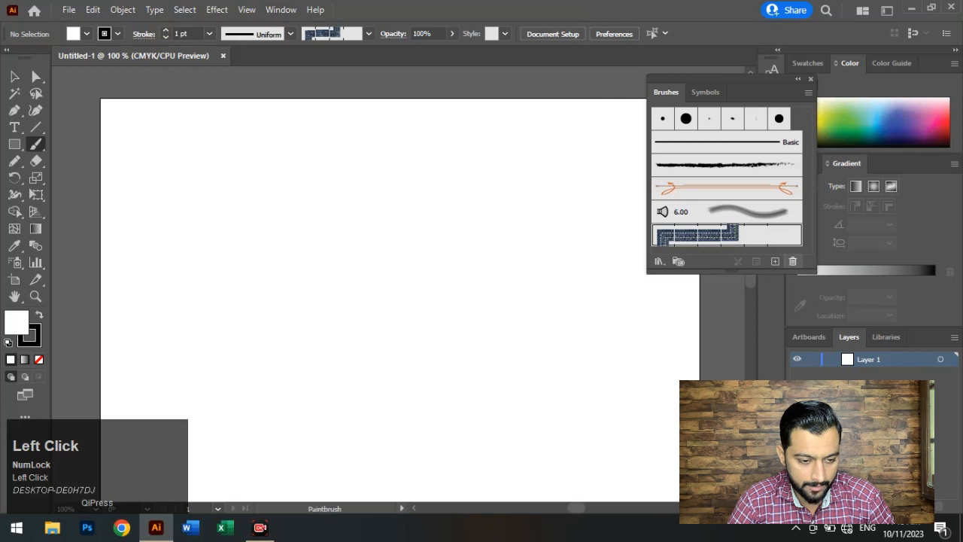
mouse_move(814, 273)
left_mouse_down()
mouse_move(814, 301)
mouse_move(866, 385)
left_mouse_up()
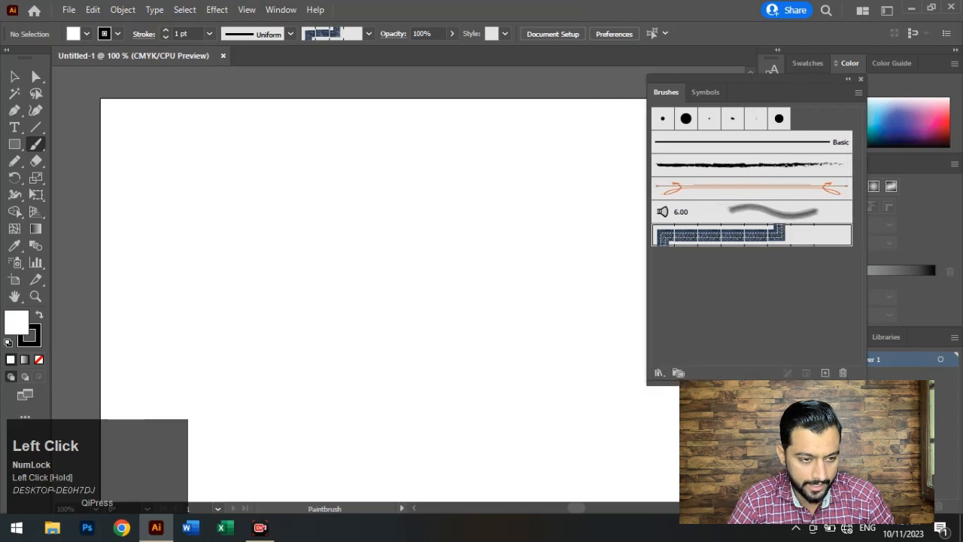
mouse_move(753, 79)
left_mouse_down()
mouse_move(675, 77)
mouse_move(662, 113)
left_mouse_up()
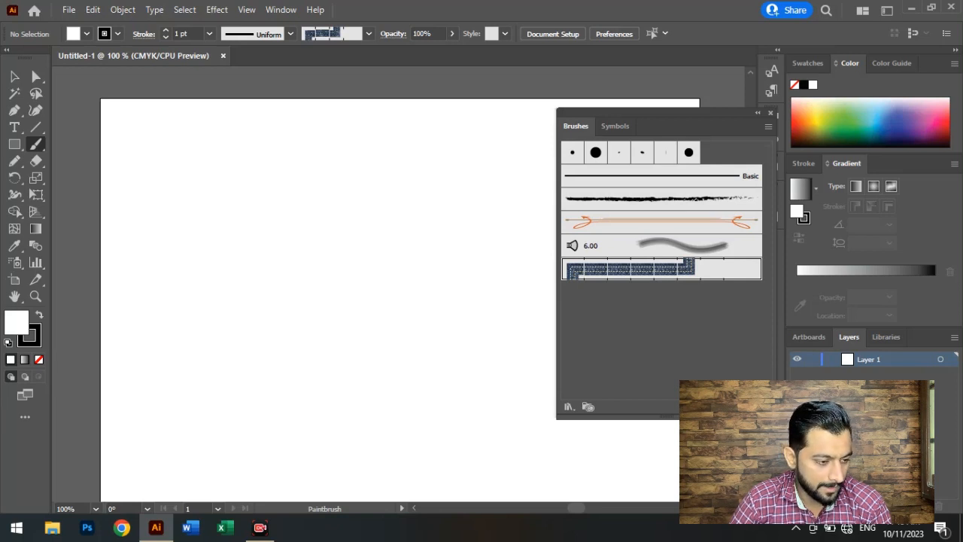
Paint an S-shaped stroke with the Denim Seam brush, choose the Basic brush, and undo the stroke and brush change.
left_click_drag(376, 149, 329, 254)
left_click_drag(283, 337, 283, 338)
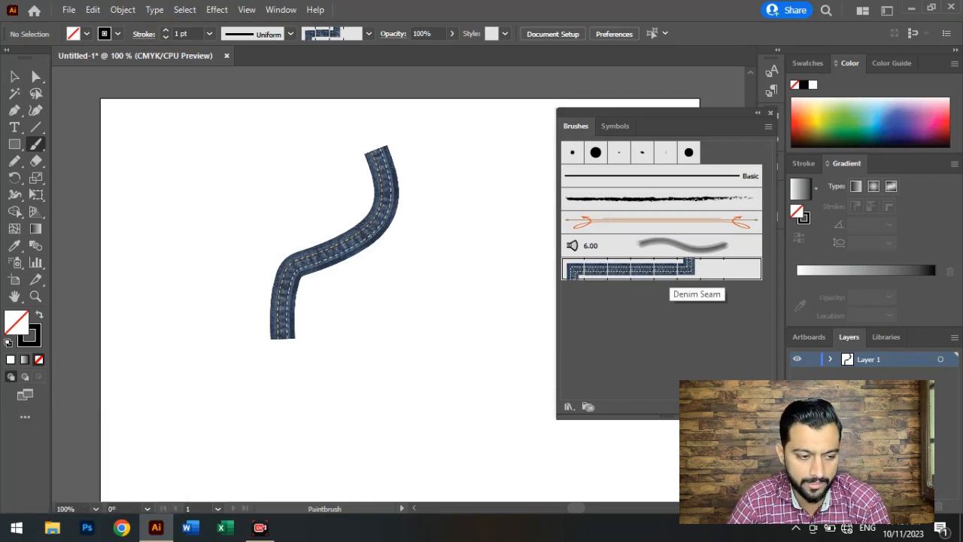
left_click(703, 176)
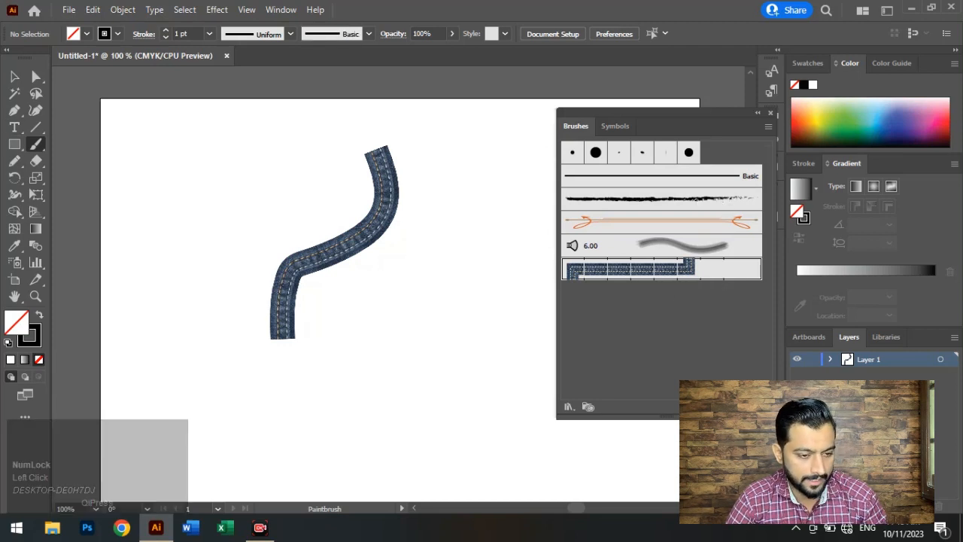
key("ctrl+z")
key("ctrl+z")
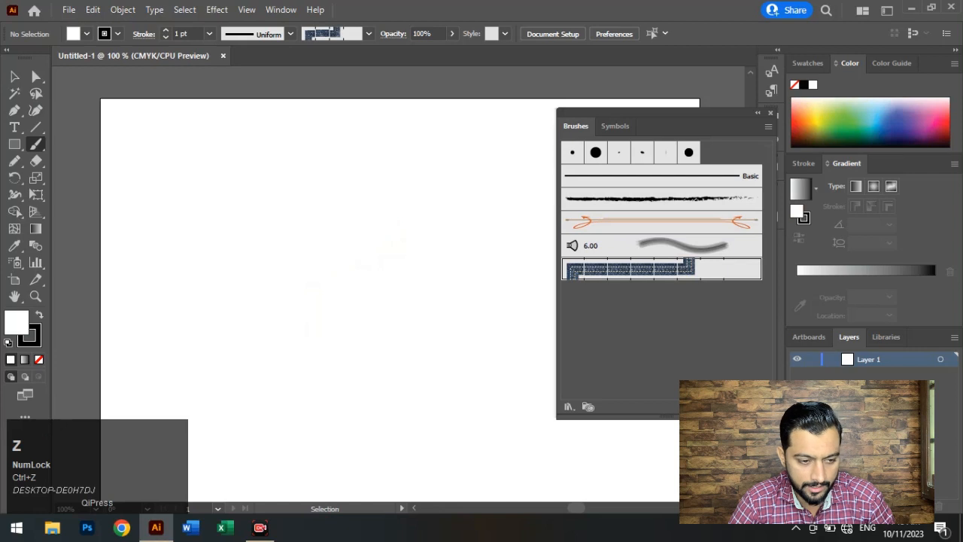
Try another curved diagonal stroke with the Denim Seam brush and undo it.
left_click(704, 176)
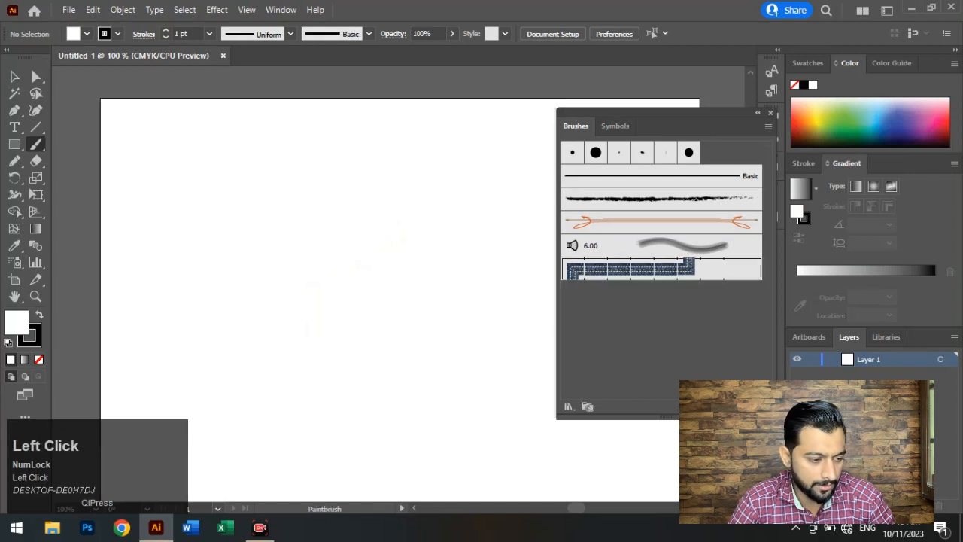
left_click_drag(300, 266, 411, 146)
key("ctrl+z")
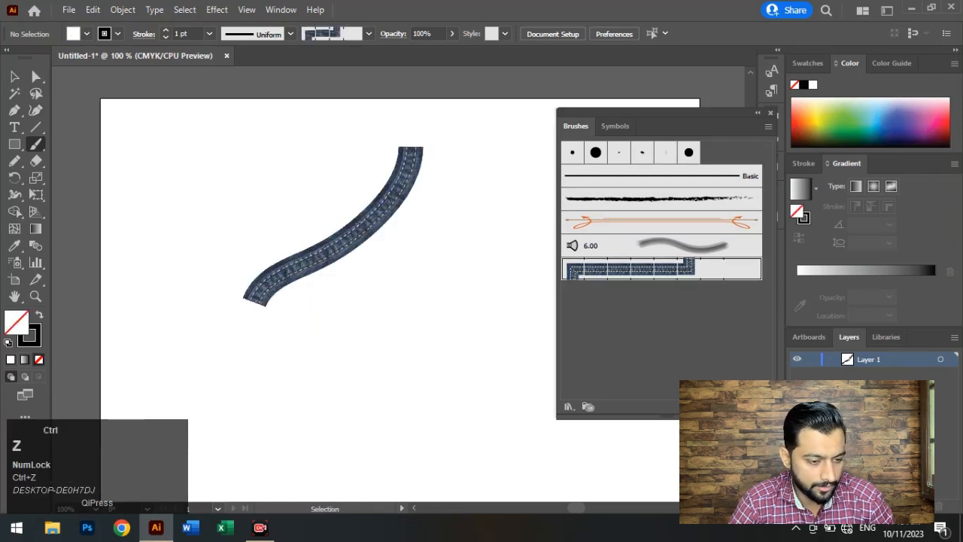
left_click(300, 264)
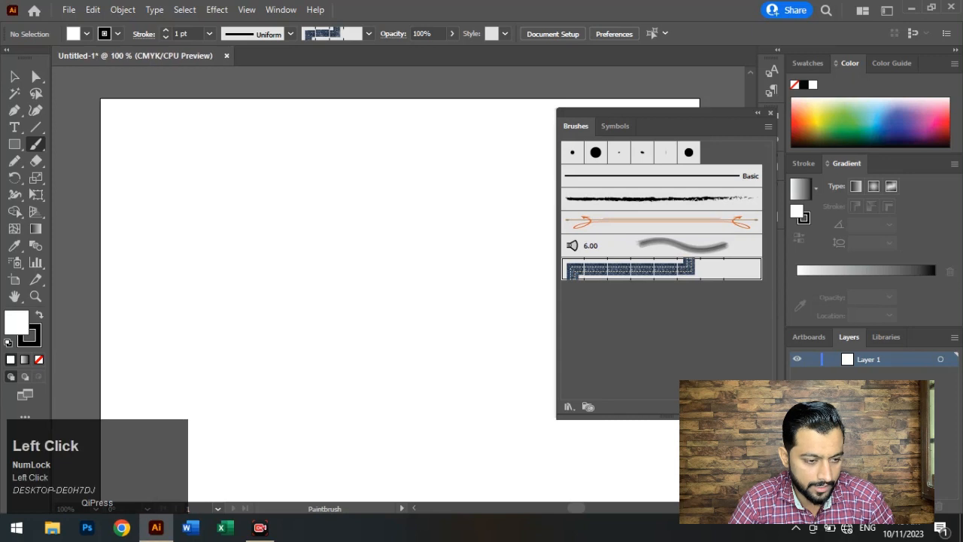
Try each calligraphic brush in turn, ending with the Touch Calligraphic brush, and look over the brush display options.
left_click(595, 152)
left_click(572, 153)
left_click(619, 152)
left_click(643, 153)
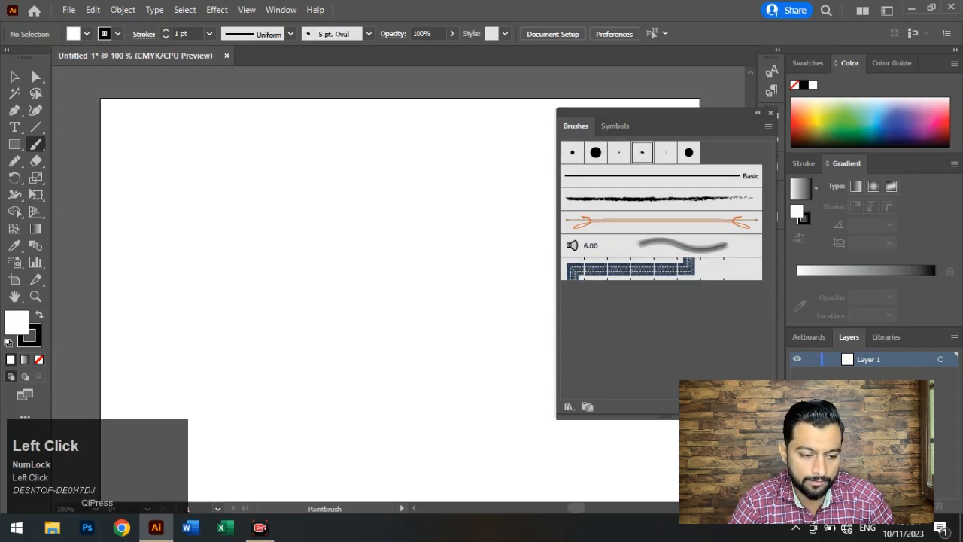
left_click(665, 153)
left_click(689, 153)
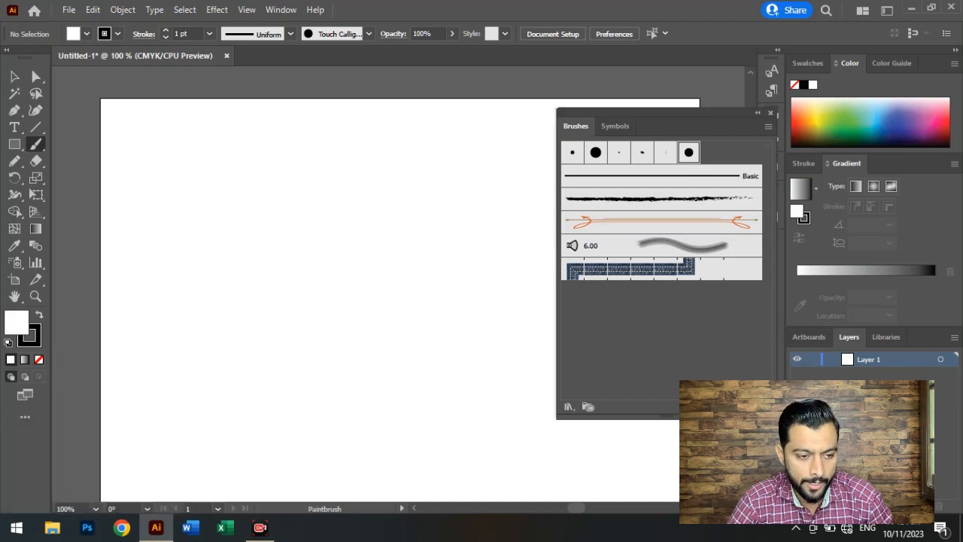
left_click(768, 126)
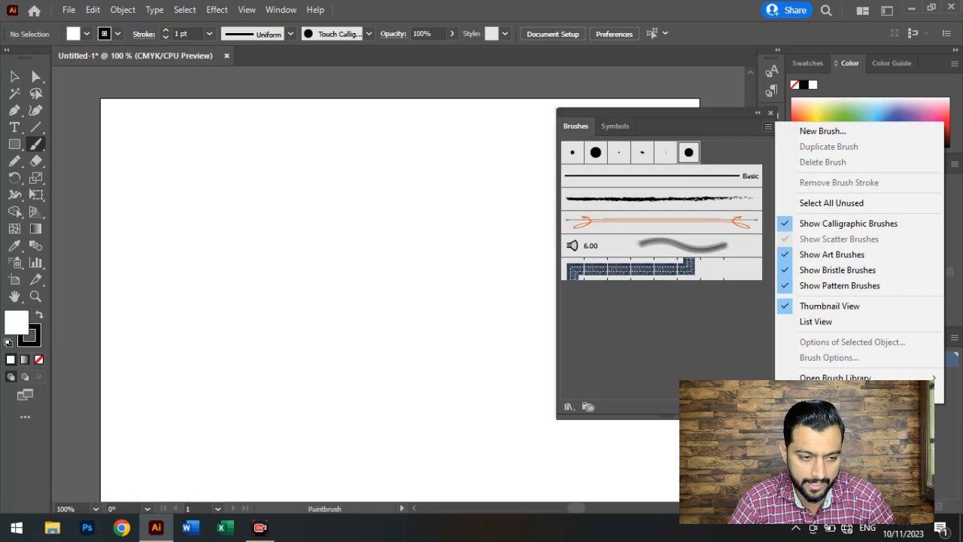
left_click(662, 331)
Choose the Basic brush, paint a short test stroke, and undo it.
left_click(662, 176)
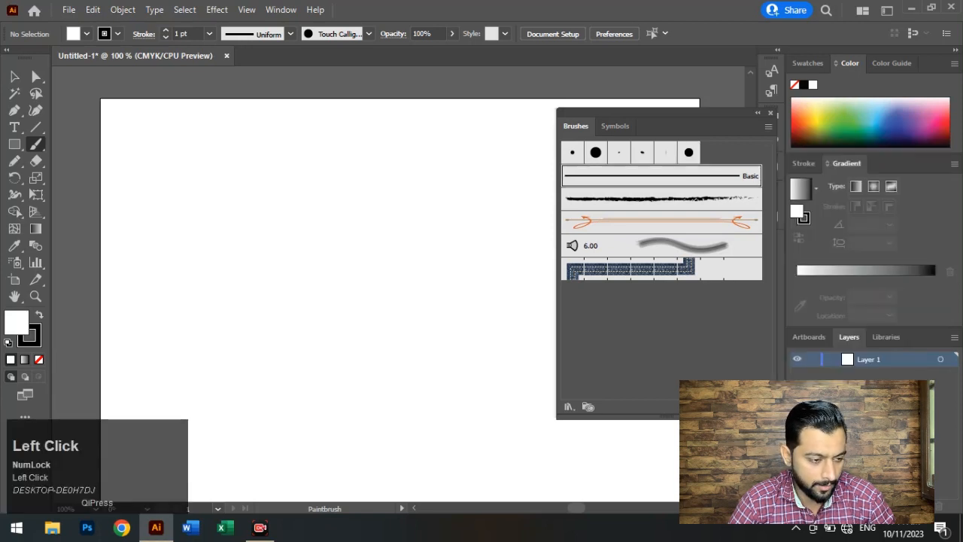
left_click_drag(357, 181, 390, 216)
key("ctrl+z")
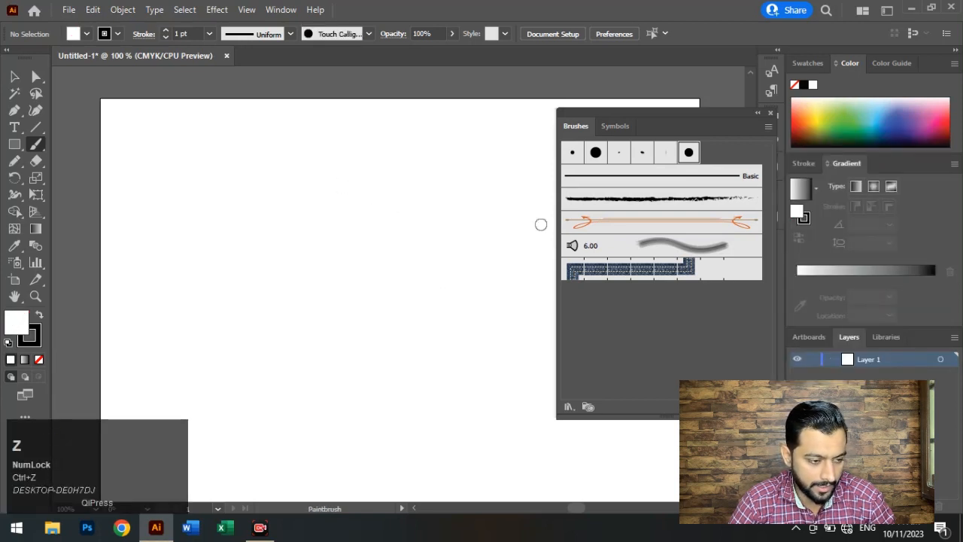
Paint three curved strokes side by side with the rough charcoal-style art brush.
left_click(661, 199)
left_click_drag(233, 301, 348, 184)
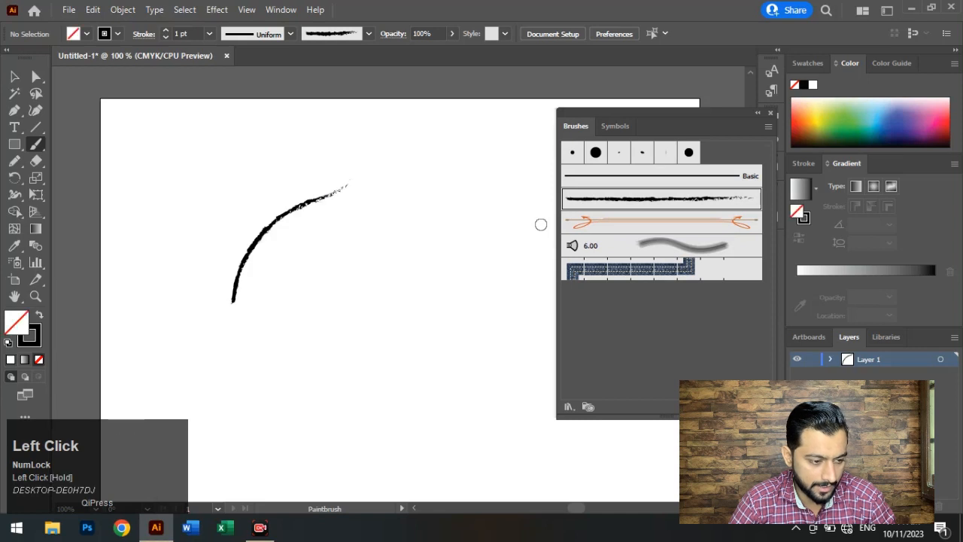
mouse_move(385, 309)
left_mouse_down()
mouse_move(441, 194)
mouse_move(486, 136)
left_mouse_up()
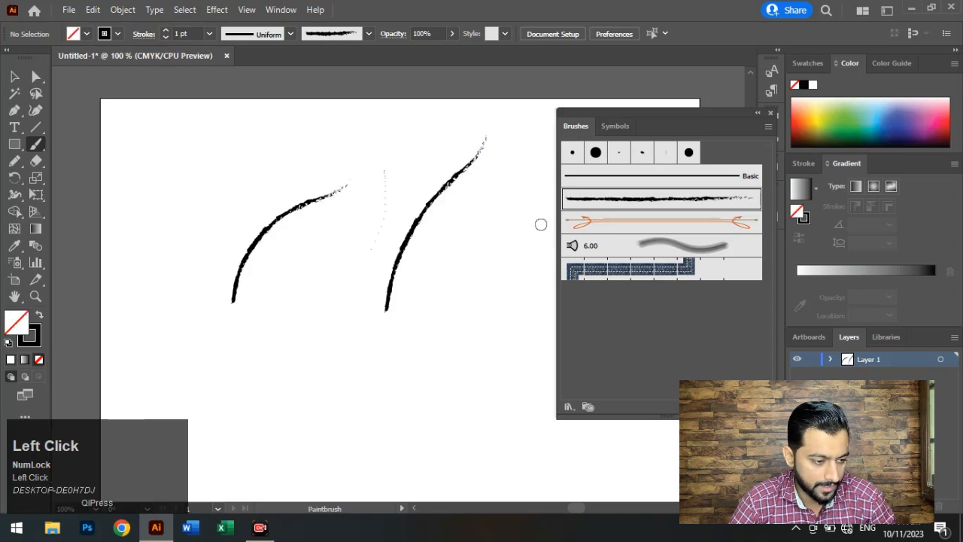
left_click_drag(371, 250, 304, 325)
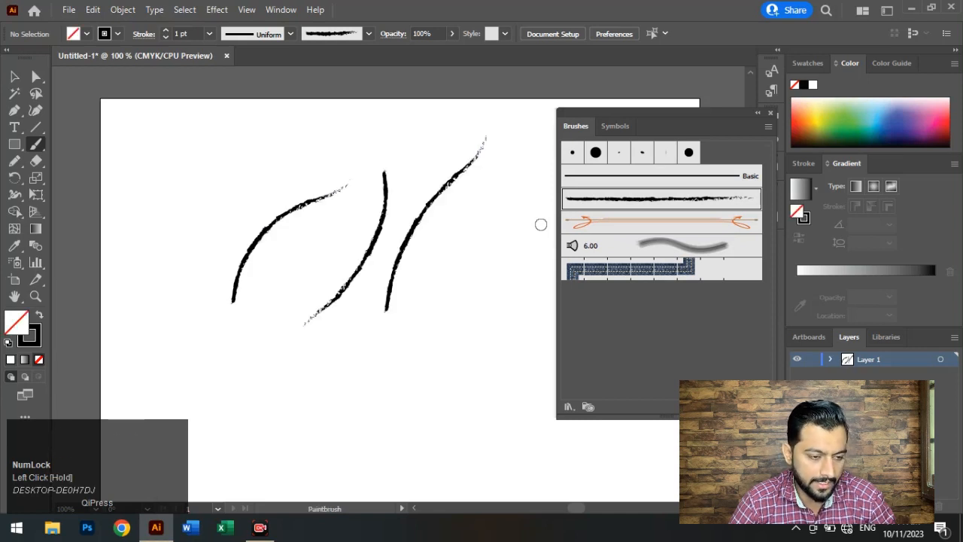
Undo the three charcoal-style strokes, and try one more long diagonal stroke that is also undone.
key("ctrl+z")
key("ctrl+z")
key("ctrl+z")
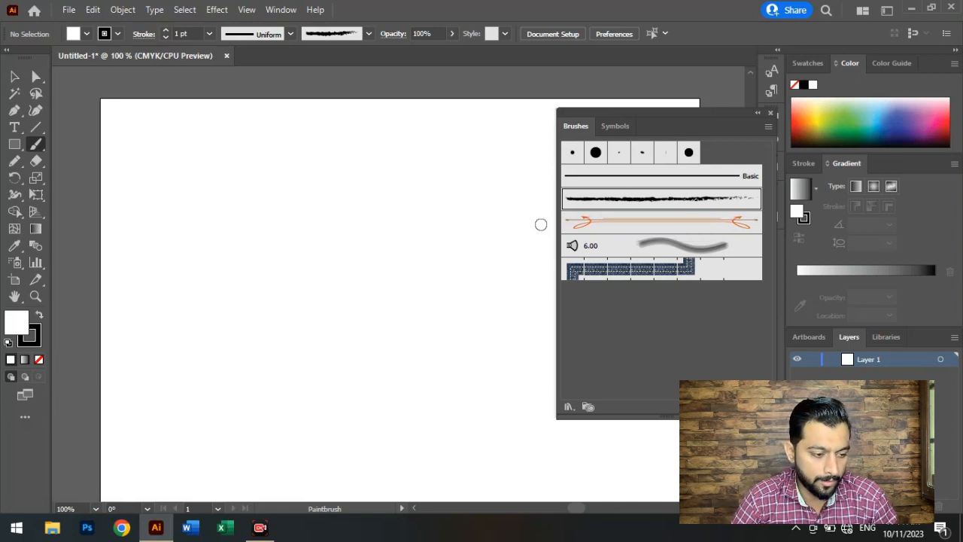
left_click_drag(473, 183, 354, 376)
key("ctrl+z")
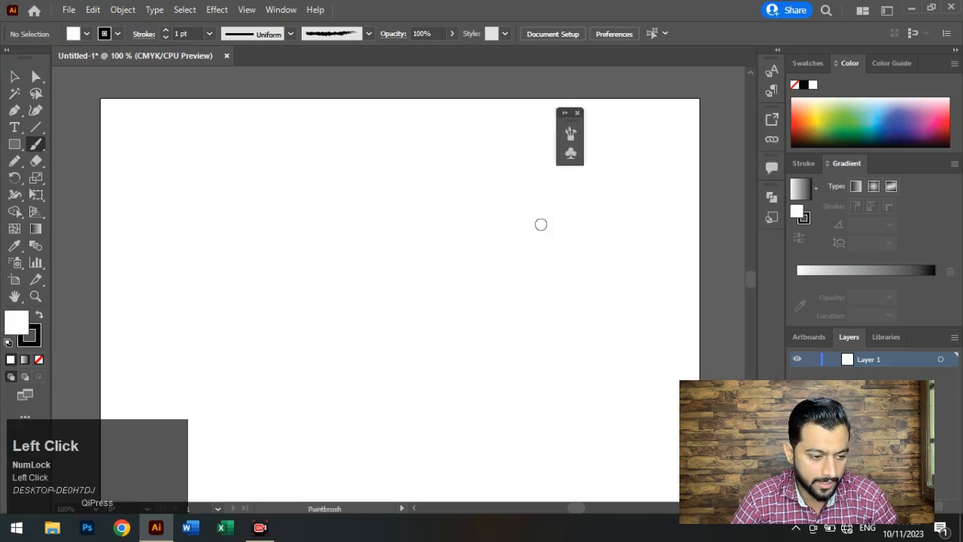
Close the Brushes panel, return to the Selection tool, and review where the Brushes panel can be reopened.
left_click(577, 113)
left_click(15, 76)
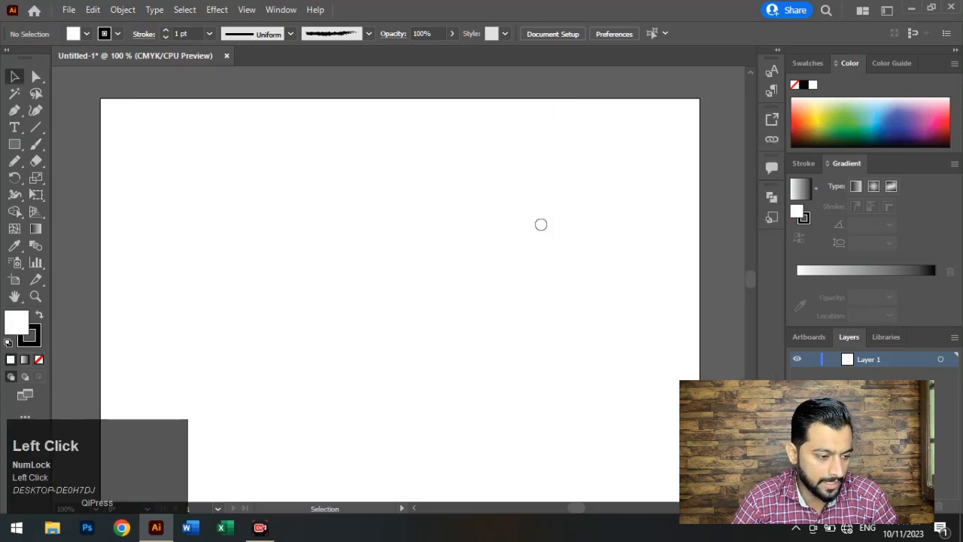
left_click(281, 11)
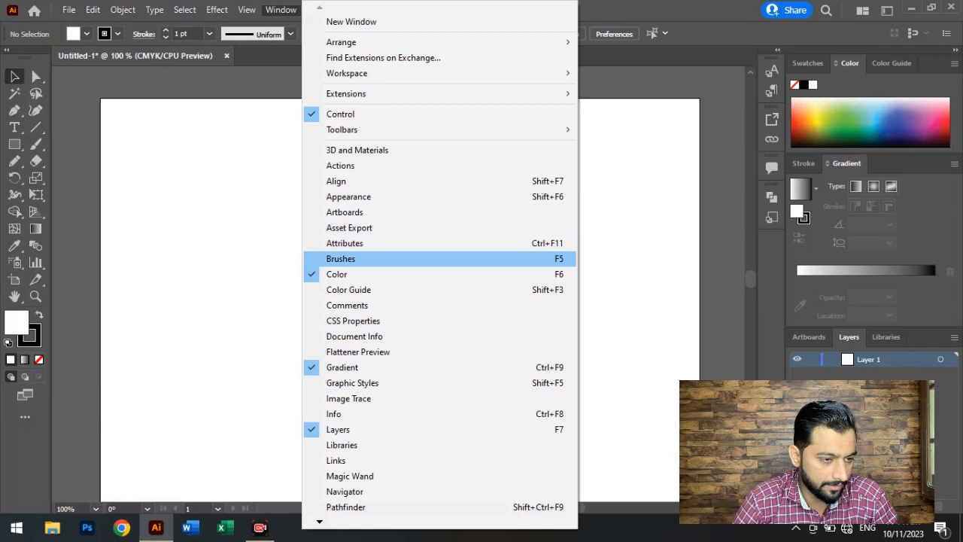
left_click(252, 226)
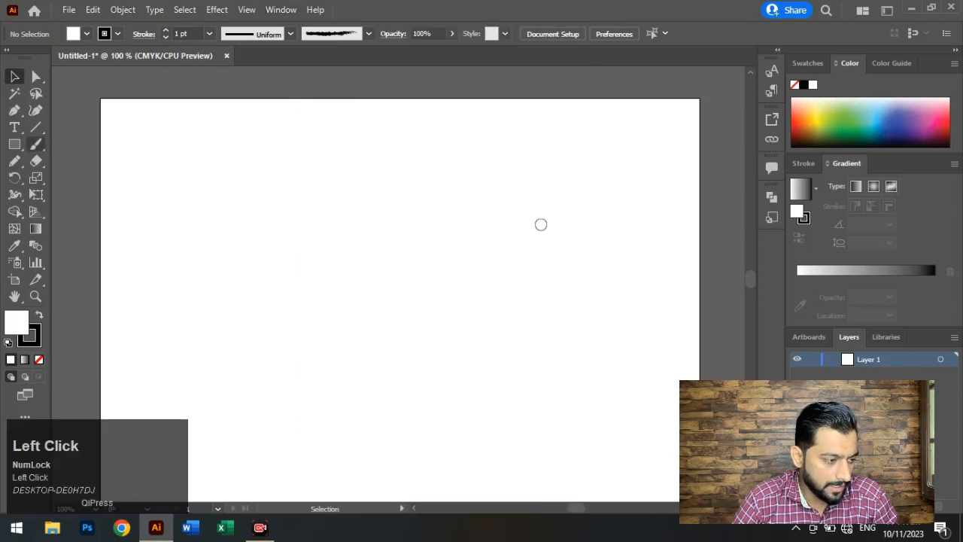
Compare the tools grouped with the Paintbrush and those grouped with the Pencil.
left_click(36, 144)
right_click(36, 144)
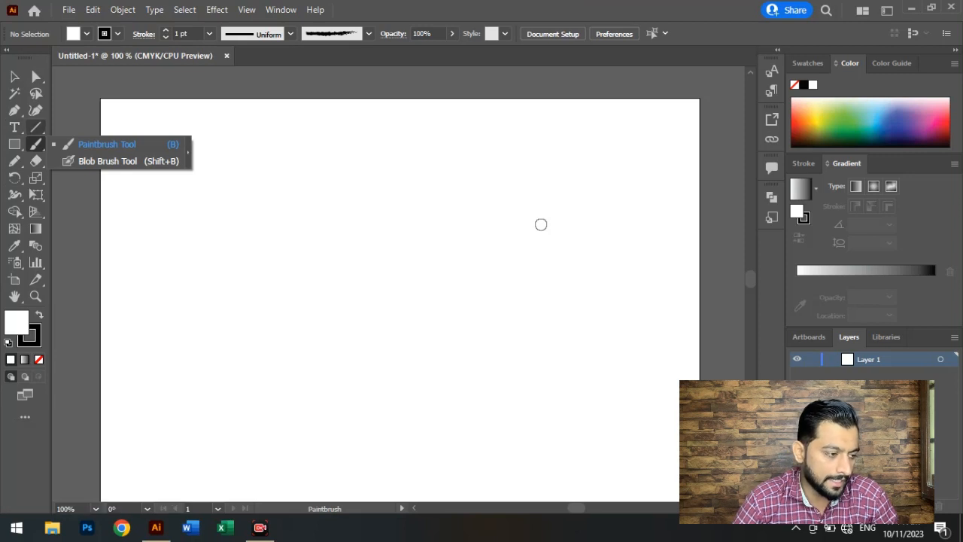
left_click(15, 161)
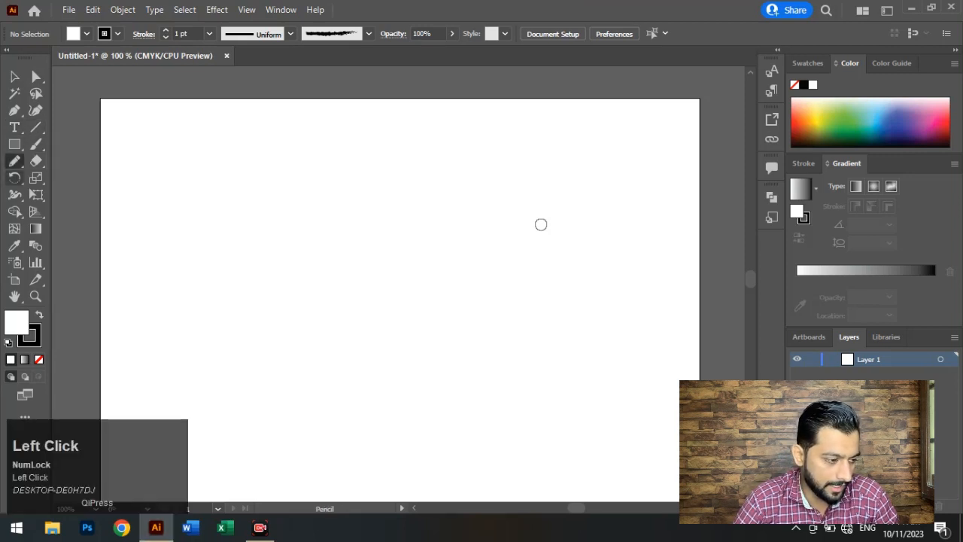
right_click(15, 160)
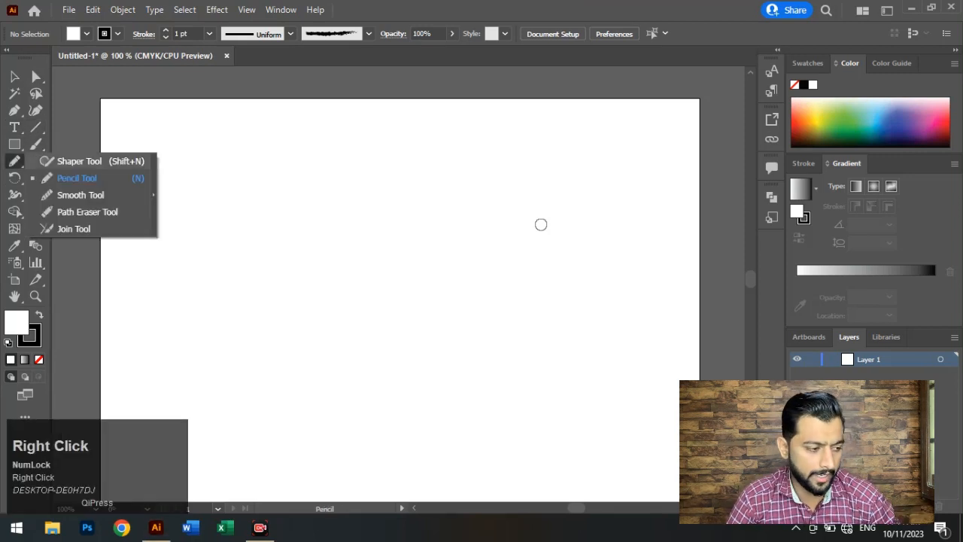
left_click(36, 144)
right_click(36, 144)
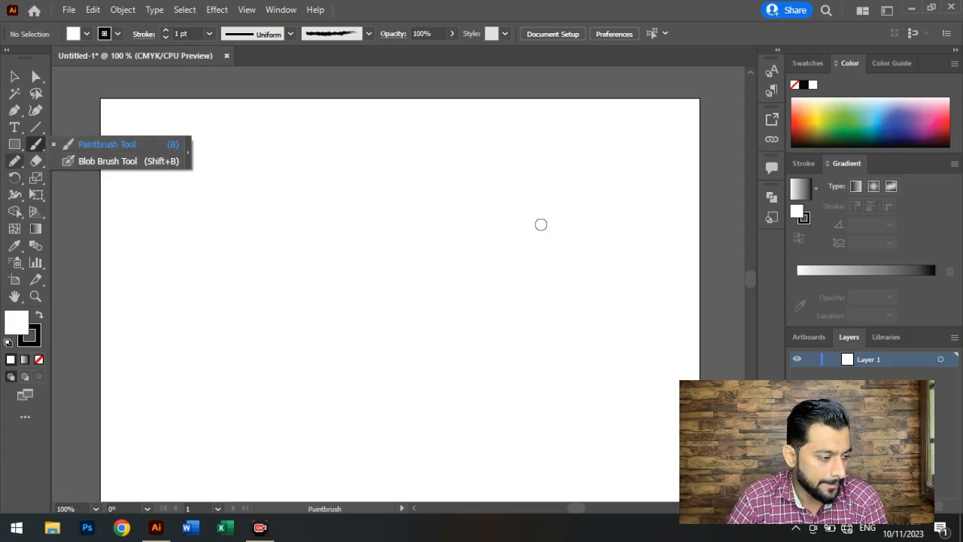
Draw four freehand curves across the artboard with the Pencil tool, two crossing in the middle and one running to the artboard's edge.
right_click(14, 160)
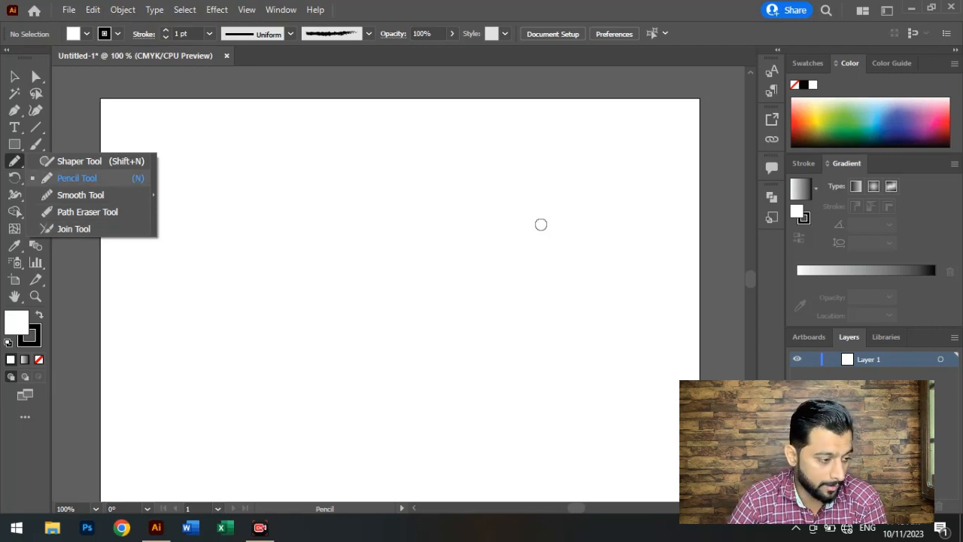
left_click(541, 224)
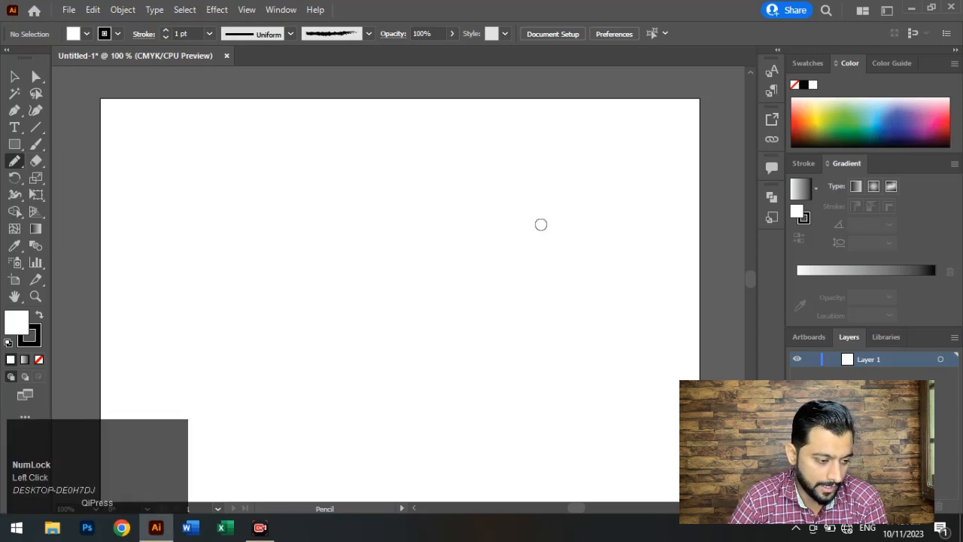
left_click_drag(258, 338, 339, 198)
mouse_move(428, 143)
left_mouse_down()
mouse_move(446, 204)
mouse_move(377, 363)
left_mouse_up()
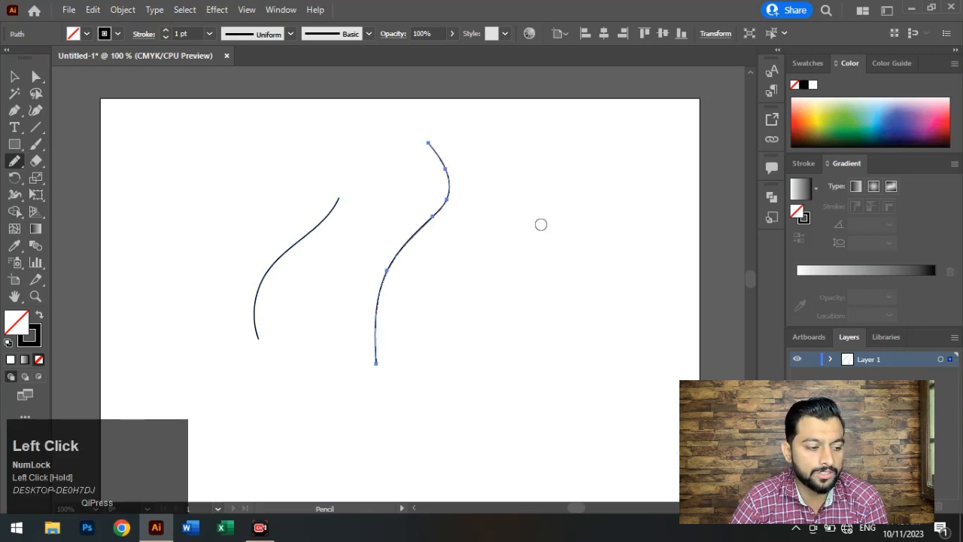
mouse_move(375, 178)
left_mouse_down()
mouse_move(451, 295)
mouse_move(447, 335)
left_mouse_up()
mouse_move(506, 197)
left_mouse_down()
mouse_move(520, 210)
mouse_move(700, 192)
left_mouse_up()
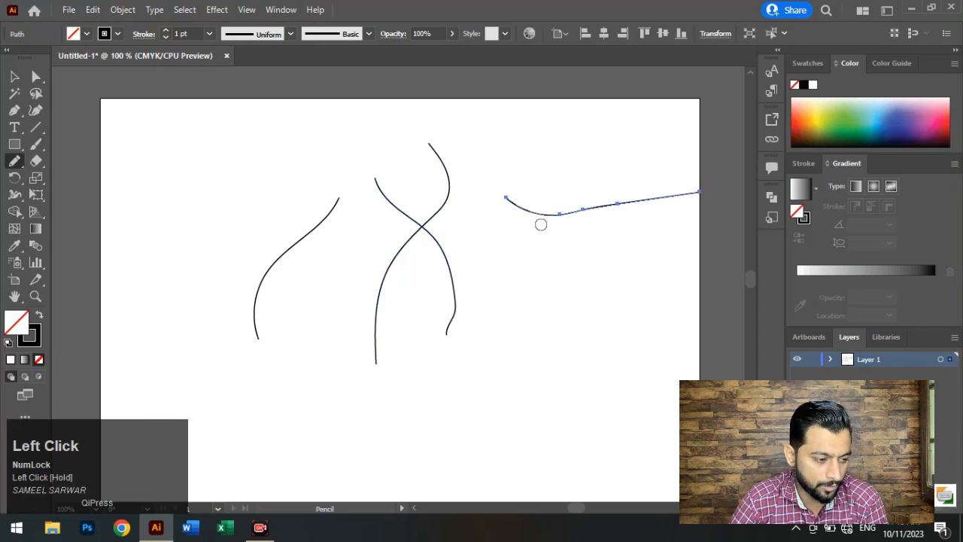
Draw a nearly straight slanted line and two jagged lines beside the first curve with the Pencil tool, and inspect them up close.
left_click_drag(203, 143, 183, 291)
left_click_drag(252, 125, 252, 239)
mouse_move(295, 137)
left_mouse_down()
mouse_move(307, 197)
mouse_move(301, 238)
left_mouse_up()
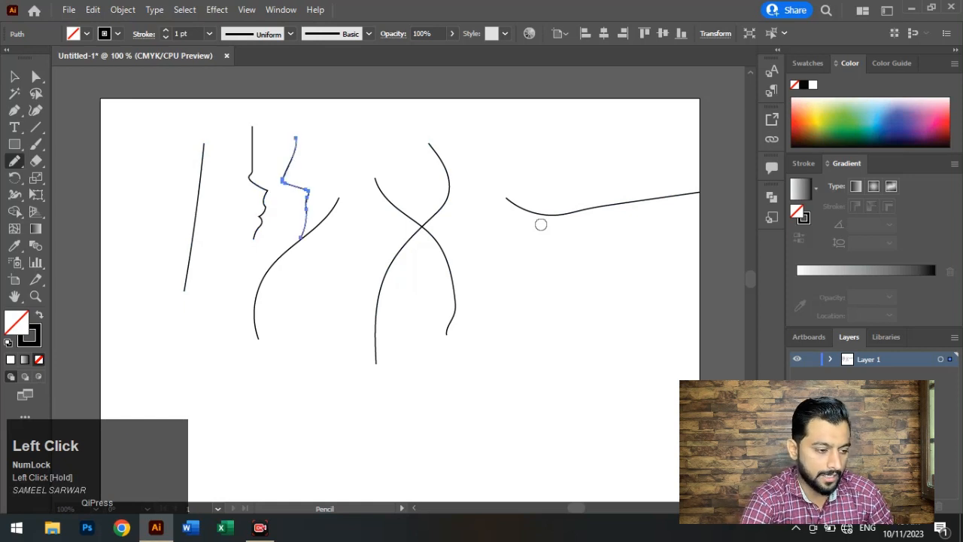
key("ctrl+plus")
key("ctrl+plus")
key("ctrl+plus")
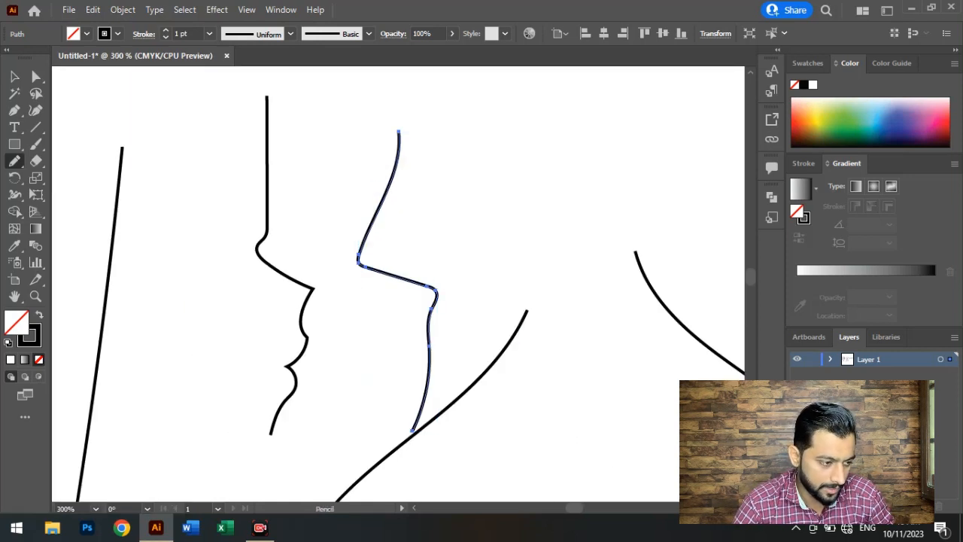
Undo all the Pencil strokes until the artboard is empty and show it at 100%.
left_click_drag(207, 115, 192, 298)
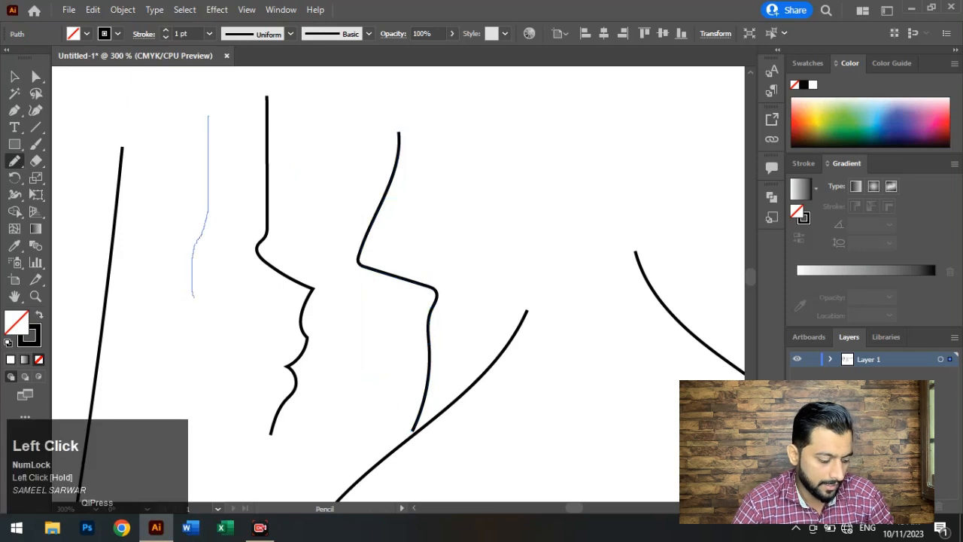
key("ctrl+z")
key("ctrl+z")
key("ctrl+z")
key("ctrl+z")
key("ctrl+z")
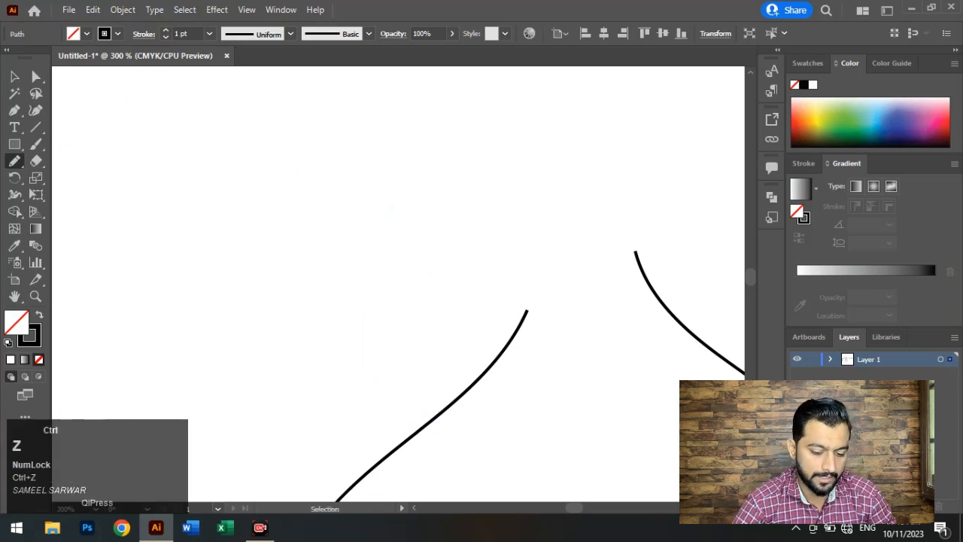
key("ctrl+z")
key("ctrl+minus")
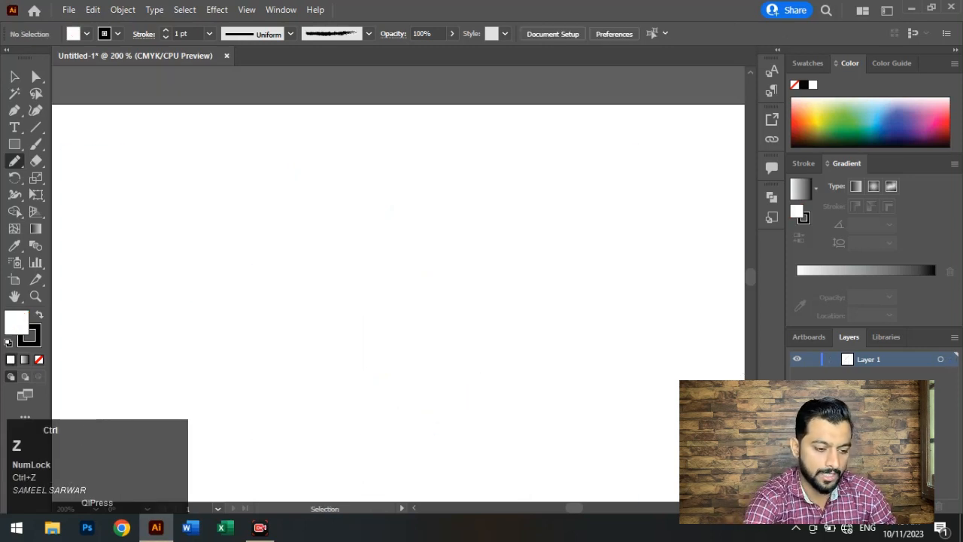
scroll(643, 318, "down", 3)
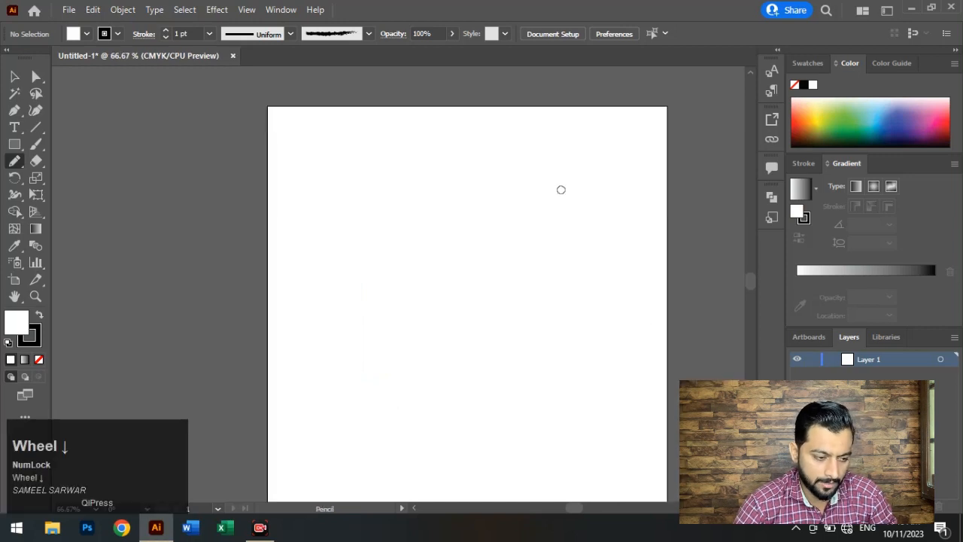
scroll(560, 189, "down", 1)
scroll(559, 120, "left", 3)
scroll(679, 120, "right", 4)
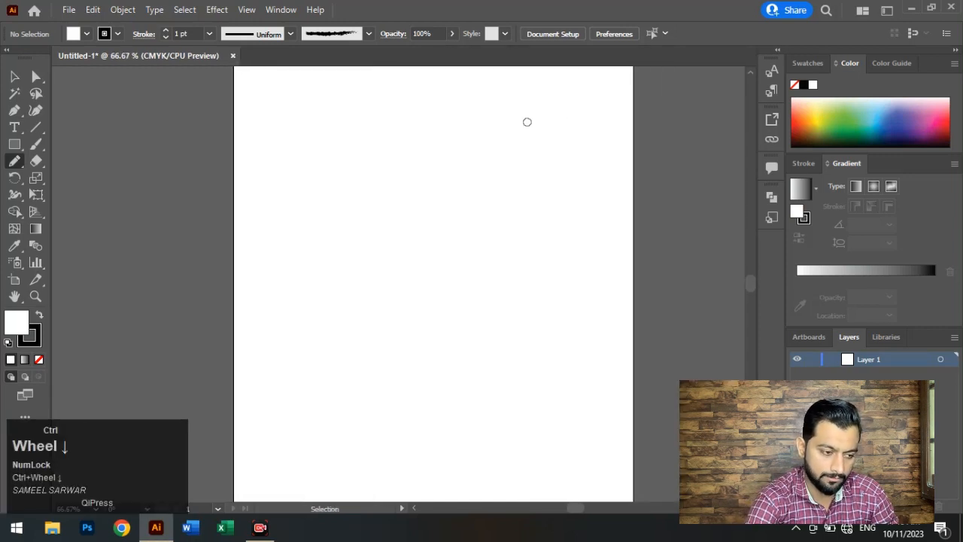
key("ctrl+plus")
key("ctrl+plus")
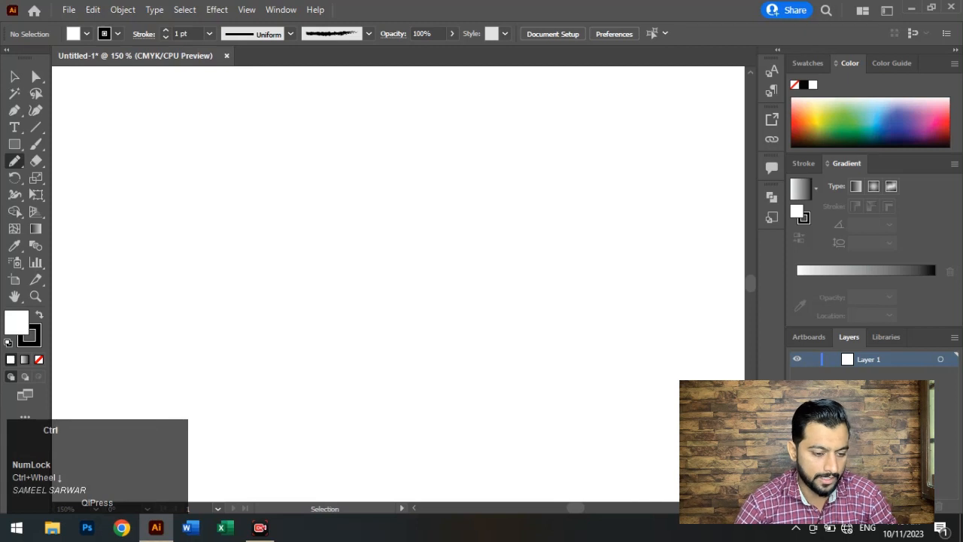
key("ctrl+minus")
left_click_drag(591, 84, 499, 84)
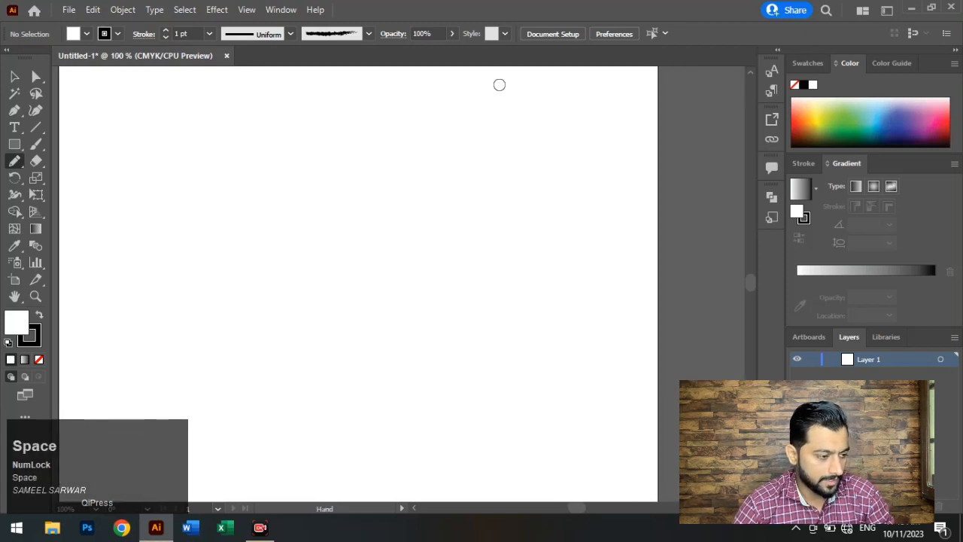
right_click(14, 161)
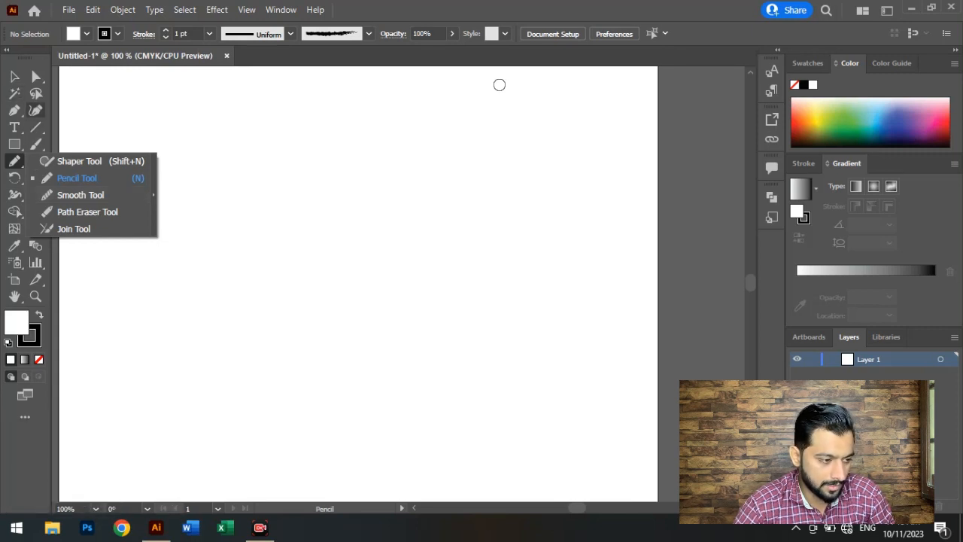
left_click(35, 110)
left_click(186, 254)
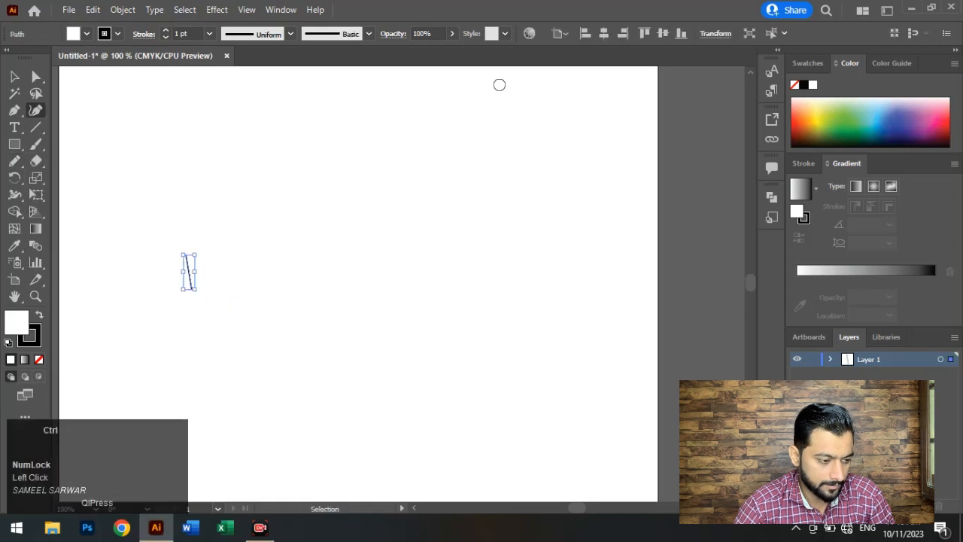
key("ctrl+z")
key("ctrl+z")
right_click(499, 84)
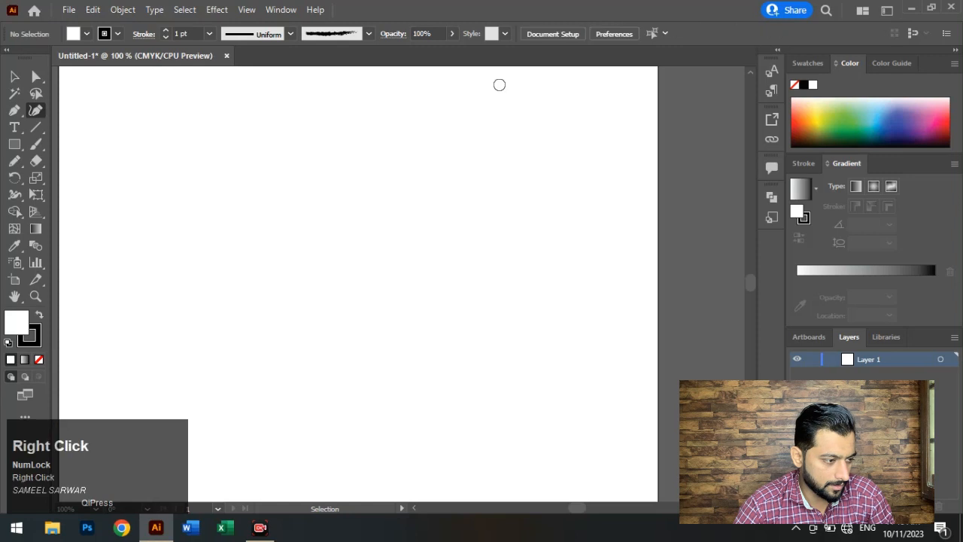
Draw an open zigzag path with the Pen tool through six anchor points, ending in a sharp peak and a short descending segment.
left_click(14, 111)
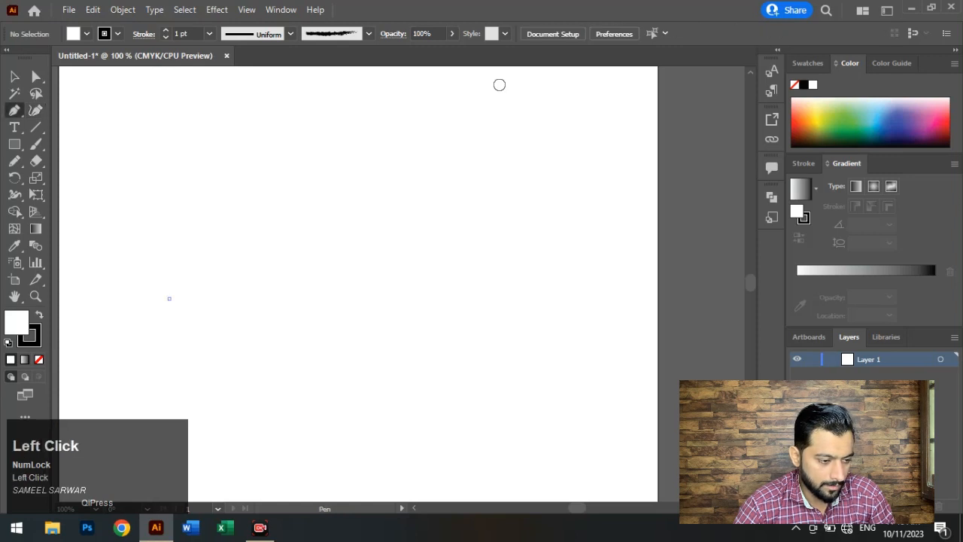
mouse_move(374, 199)
left_mouse_down()
mouse_move(374, 237)
mouse_move(375, 210)
left_mouse_up()
left_click(377, 291)
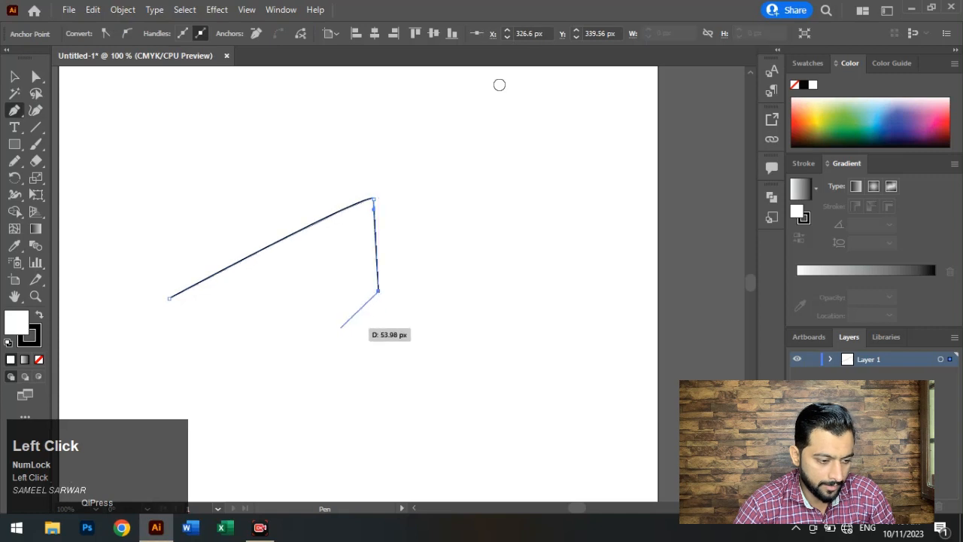
left_click(354, 363)
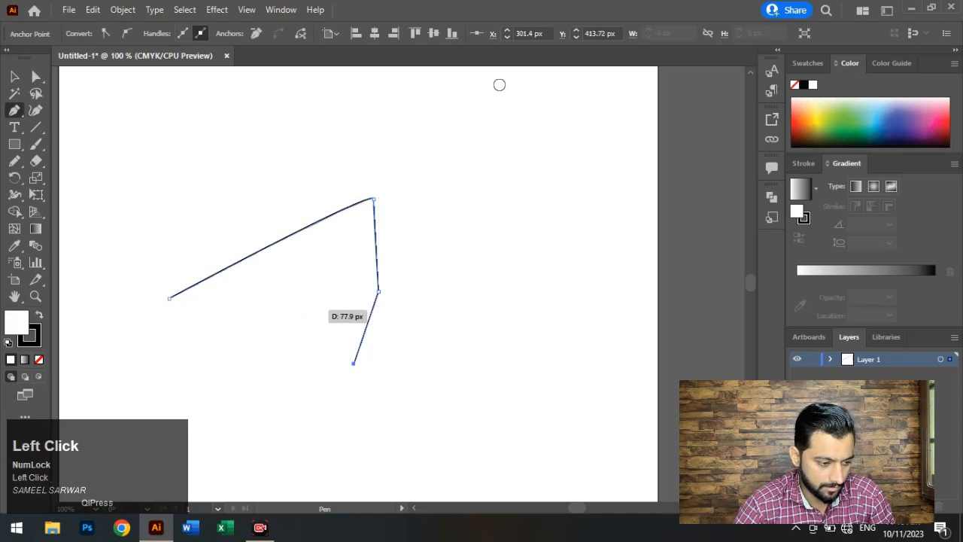
left_click(299, 310)
left_click(261, 374)
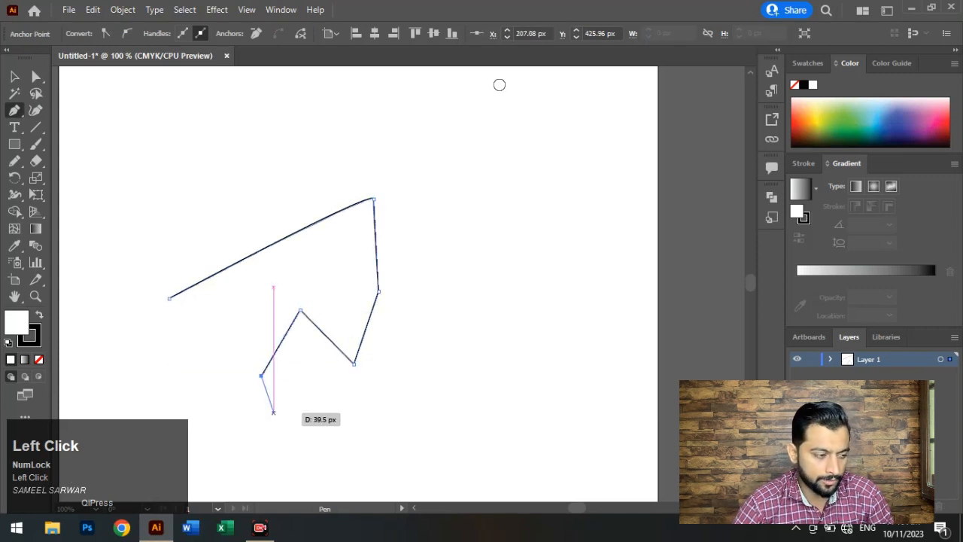
key("v")
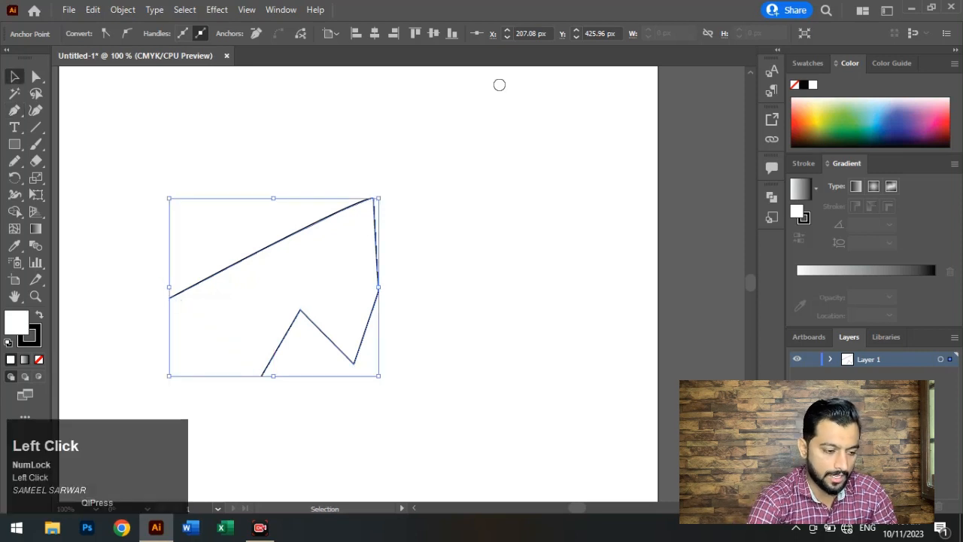
Round the sharp inner peak of the zigzag path with several Smooth tool strokes.
key("ctrl+plus")
key("ctrl+plus")
key("ctrl+plus")
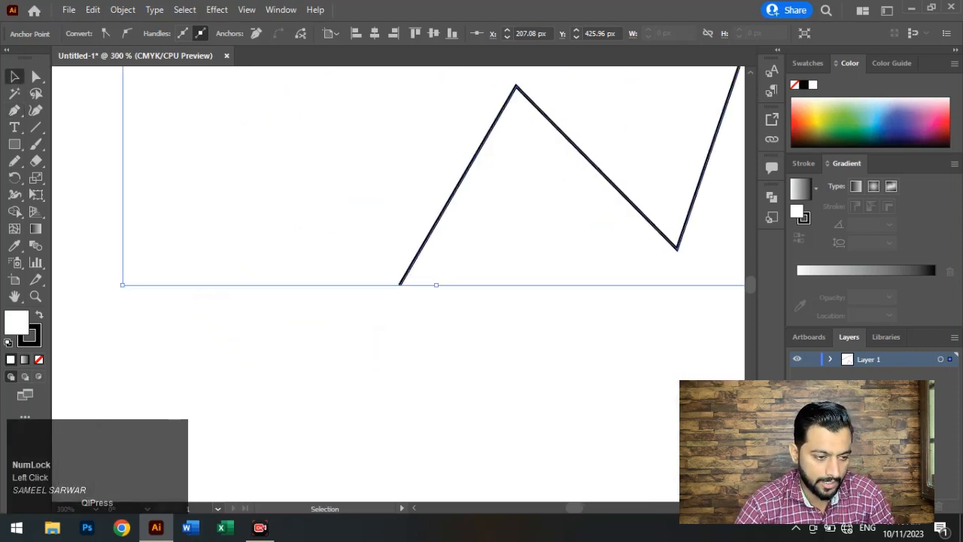
scroll(434, 218, "up", 3)
scroll(433, 226, "up", 2)
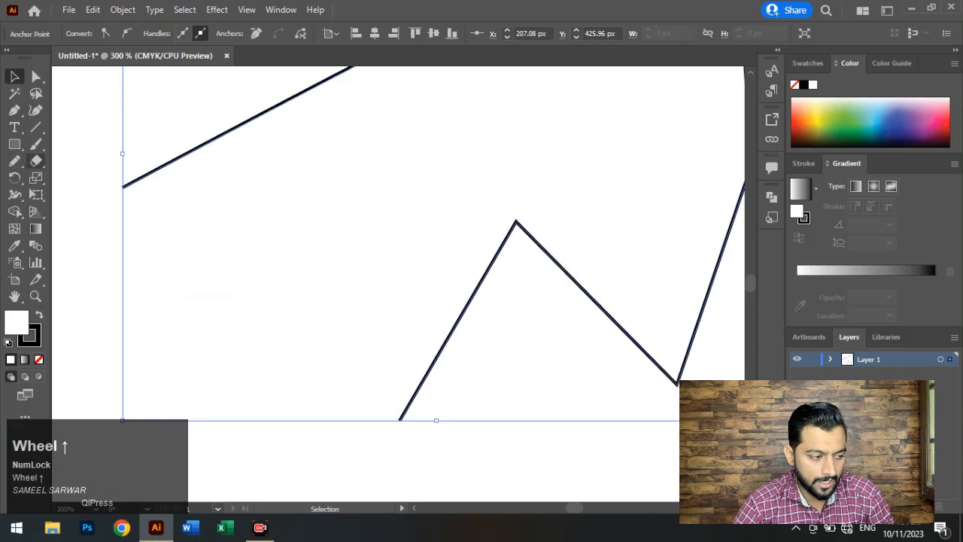
left_click(14, 160)
right_click(14, 160)
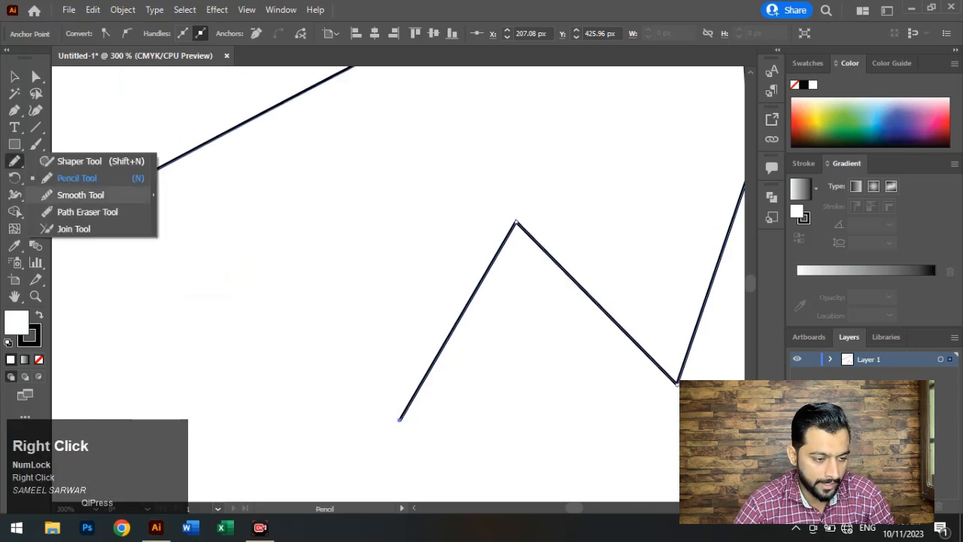
left_click(80, 195)
left_click_drag(516, 226, 522, 189)
left_click_drag(519, 228, 533, 264)
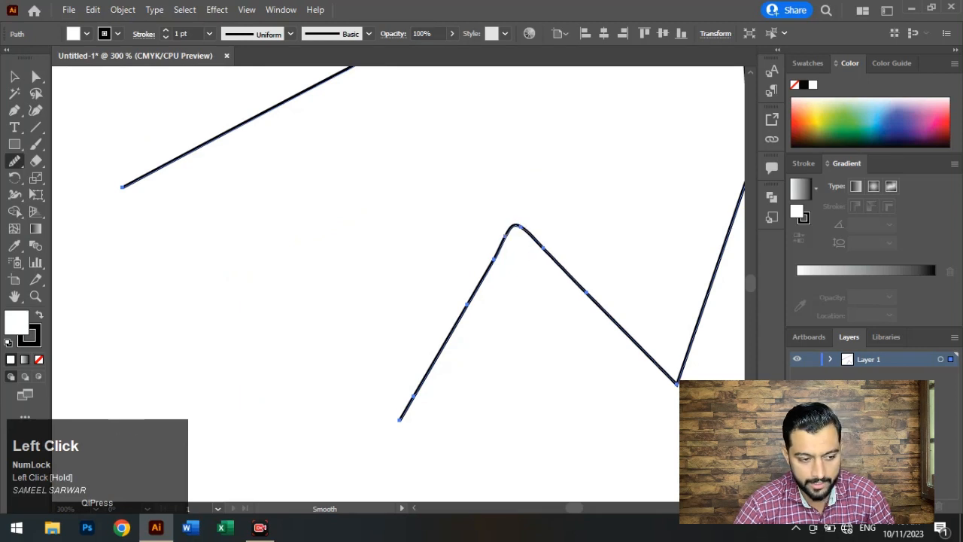
mouse_move(512, 226)
left_mouse_down()
mouse_move(521, 255)
mouse_move(531, 253)
left_mouse_up()
Round the path's lowest corner beside the peak with the Smooth tool, and stroke over the peak once more.
mouse_move(633, 340)
left_mouse_down()
mouse_move(647, 353)
mouse_move(697, 325)
left_mouse_up()
mouse_move(633, 339)
left_mouse_down()
mouse_move(641, 347)
mouse_move(713, 277)
left_mouse_up()
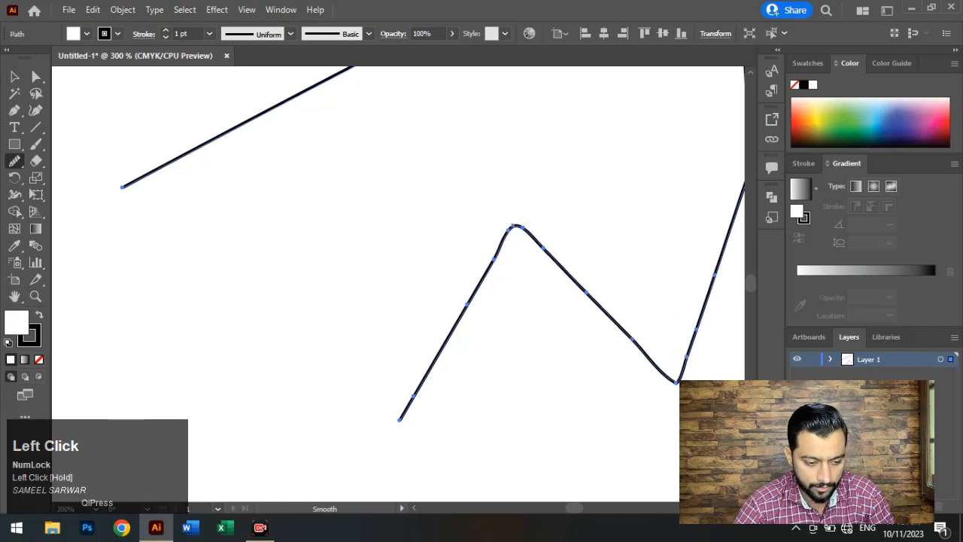
mouse_move(676, 378)
left_mouse_down()
mouse_move(678, 348)
mouse_move(694, 331)
mouse_move(698, 371)
left_mouse_up()
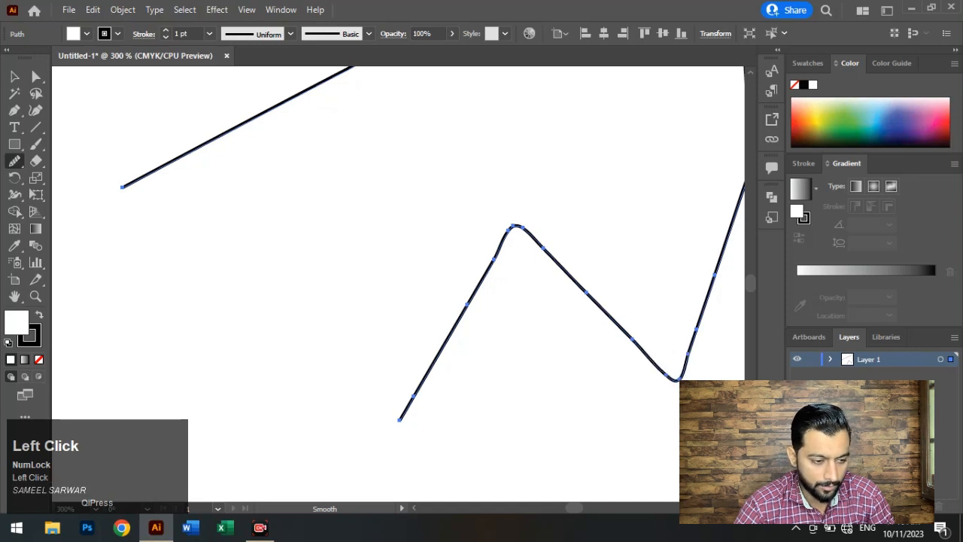
scroll(399, 286, "up", 2)
left_click_drag(498, 297, 543, 273)
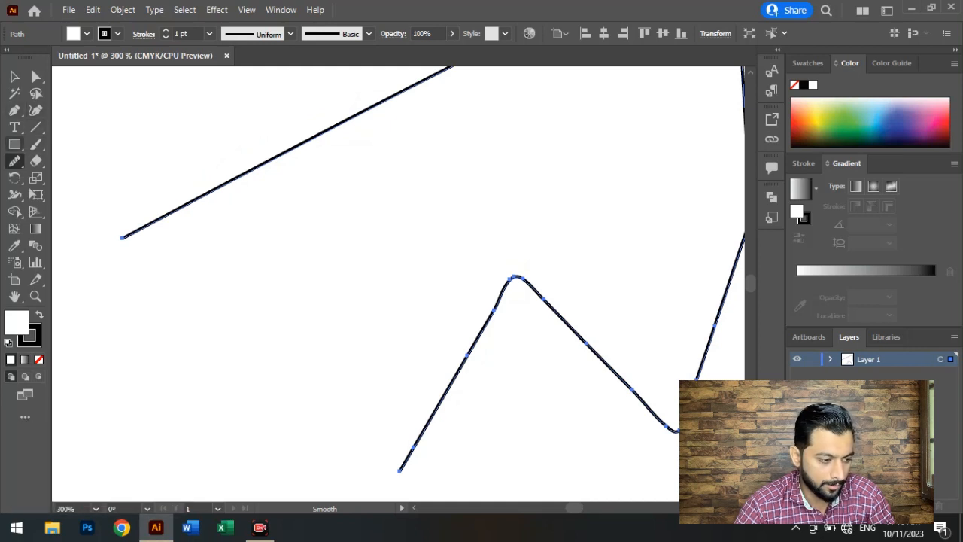
Soften the path's outermost right corner with the Smooth tool.
left_click(14, 144)
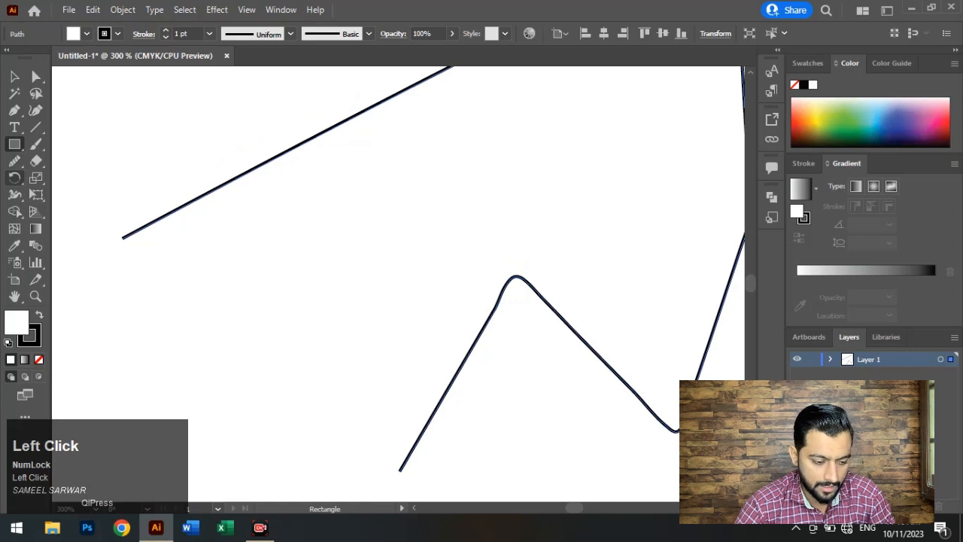
left_click(14, 161)
mouse_move(574, 508)
left_mouse_down()
mouse_move(583, 508)
mouse_move(561, 508)
mouse_move(578, 508)
left_mouse_up()
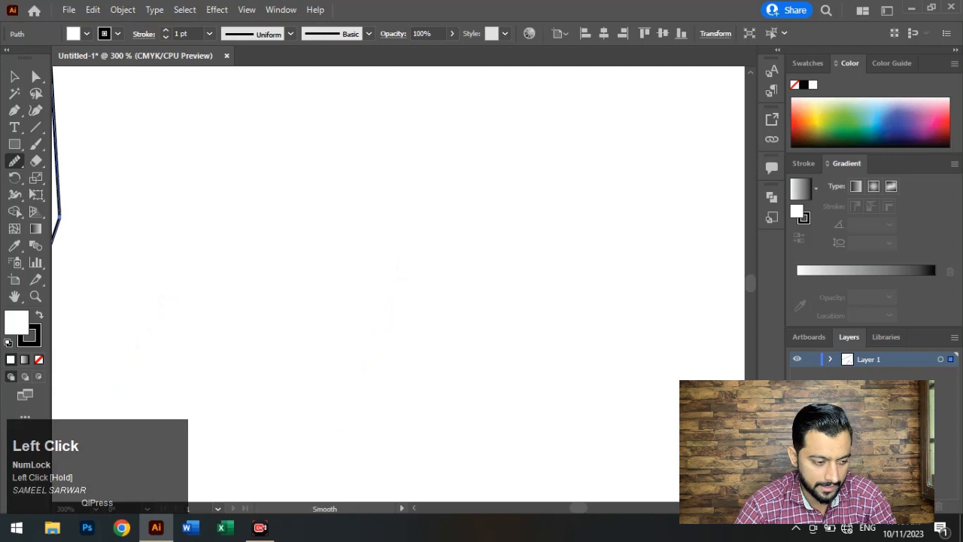
key("space")
left_click_drag(138, 256, 399, 302)
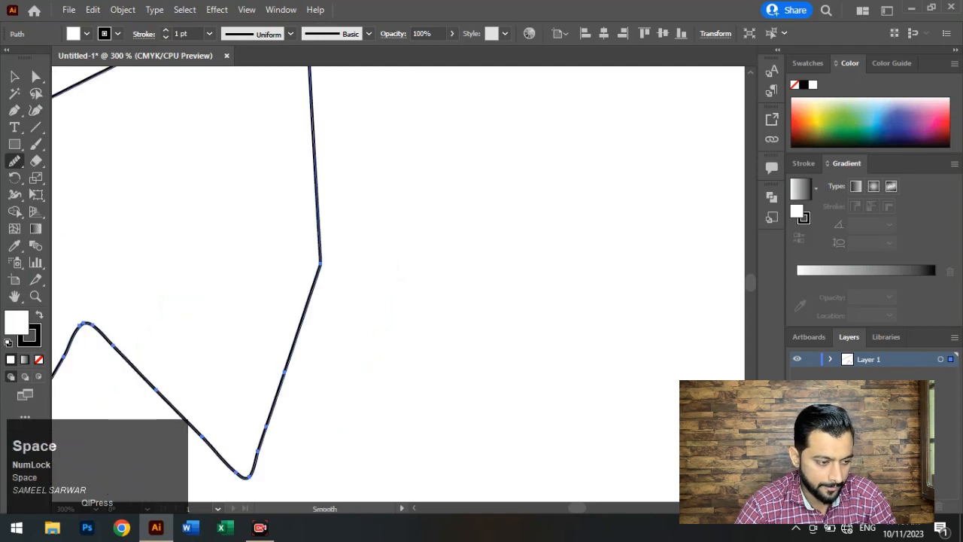
left_click_drag(320, 264, 377, 263)
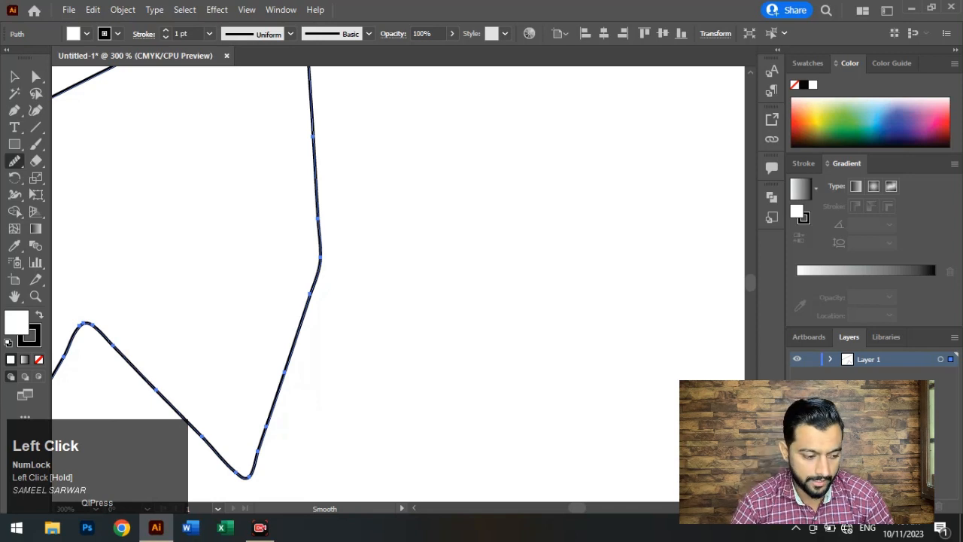
Clear the smoothed zigzag path from the artboard.
key("ctrl")
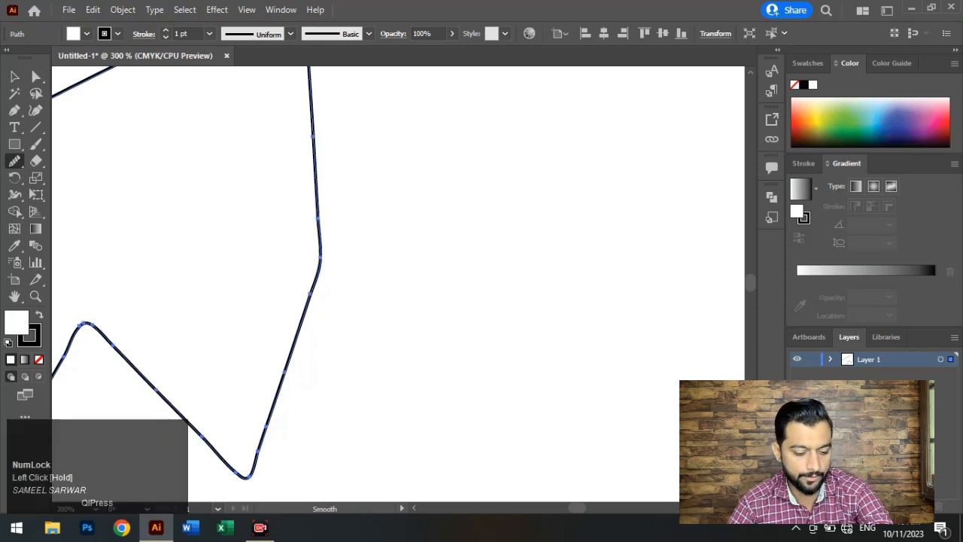
key("ctrl")
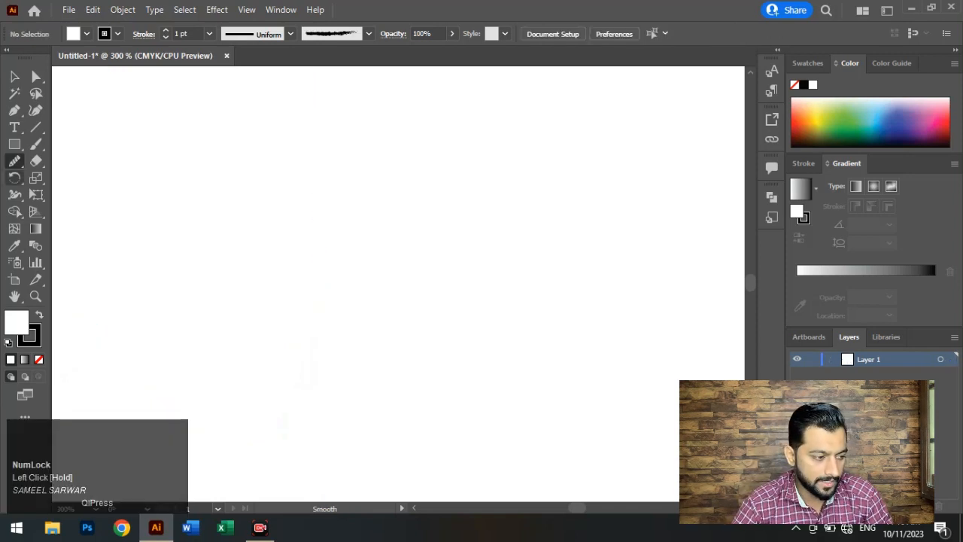
right_click(14, 161)
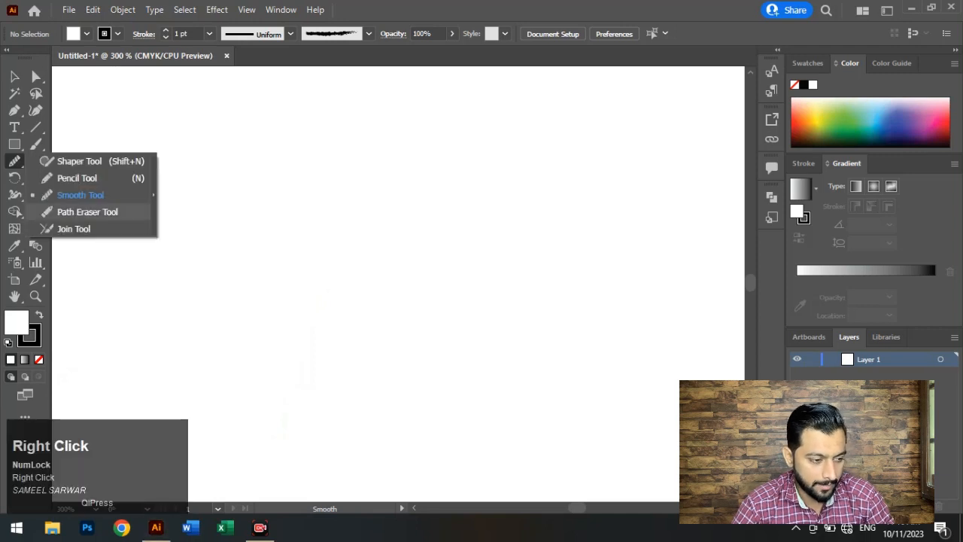
key("space")
key("ctrl")
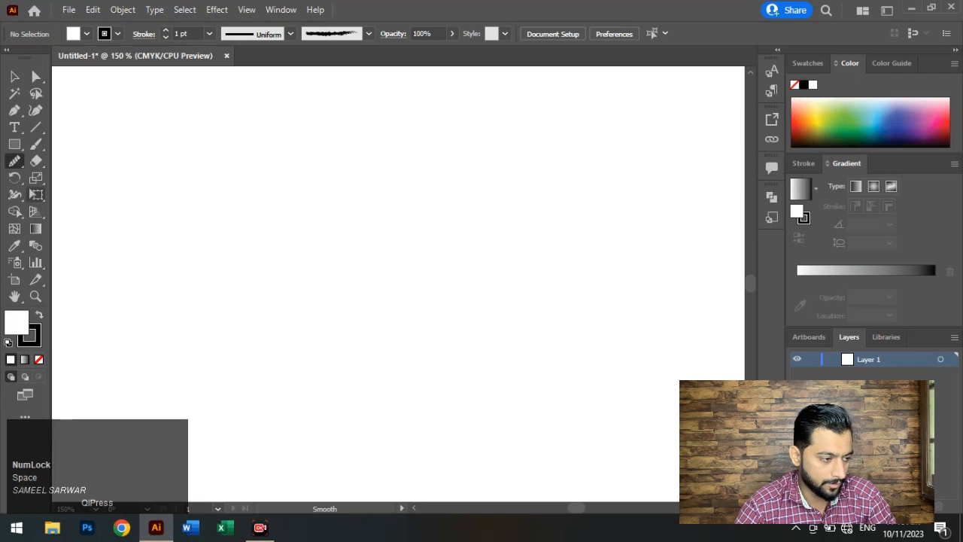
Draw a square with the Rectangle tool and cut two gaps in its right side with the Path Eraser tool.
left_click(15, 144)
mouse_move(278, 129)
left_mouse_down()
mouse_move(385, 208)
mouse_move(510, 360)
left_mouse_up()
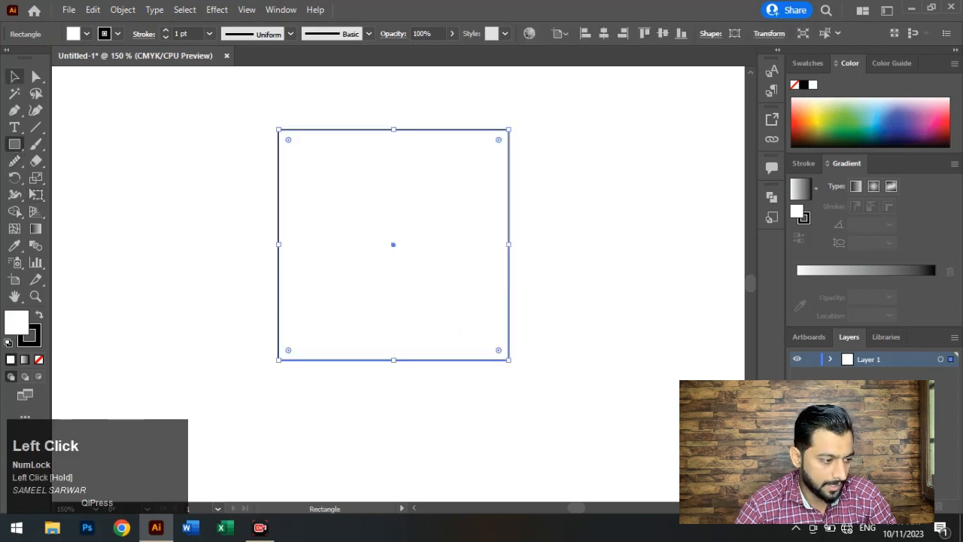
right_click(14, 161)
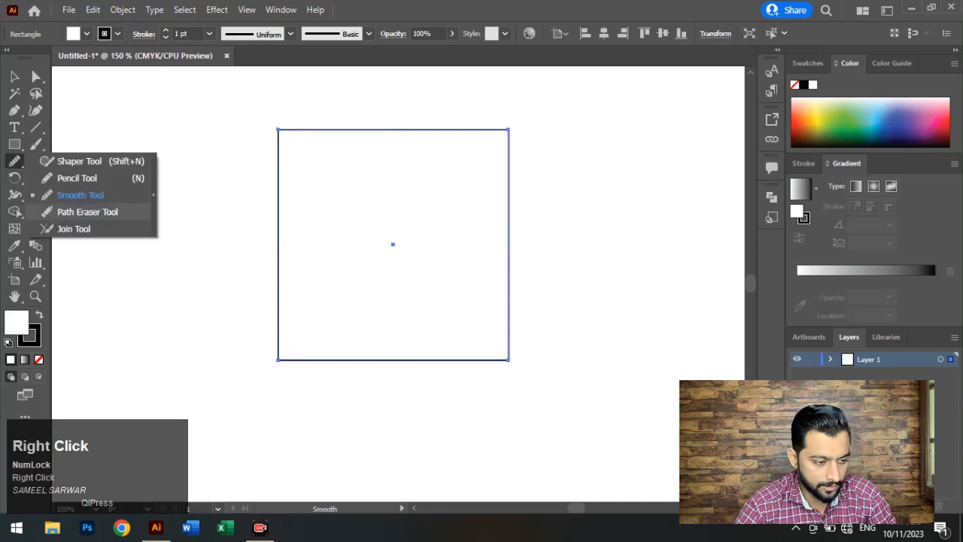
left_click(84, 211)
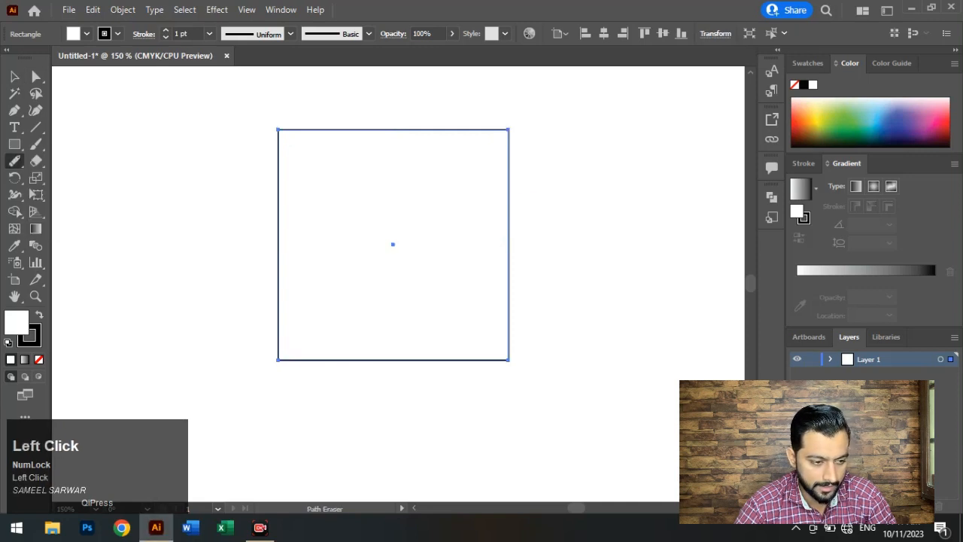
left_click_drag(516, 221, 516, 222)
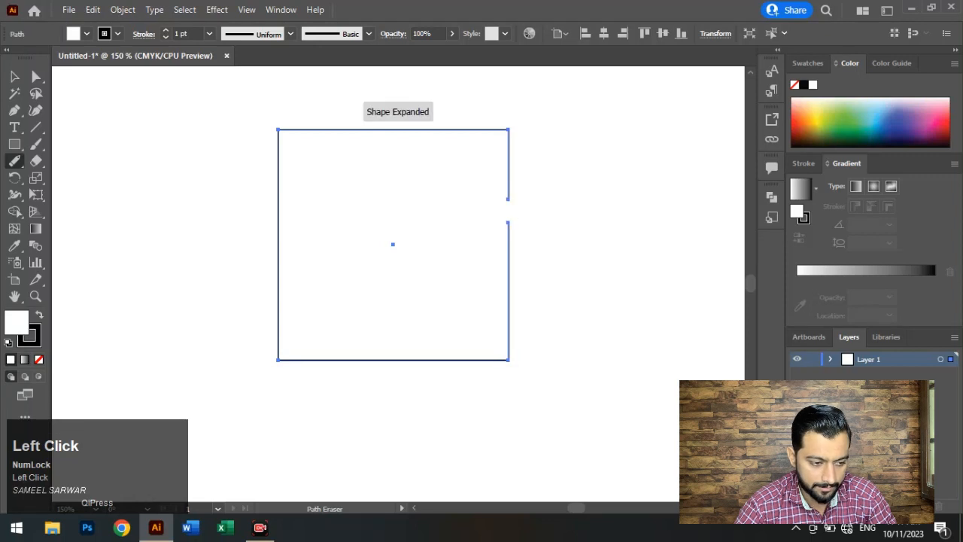
left_click(509, 259)
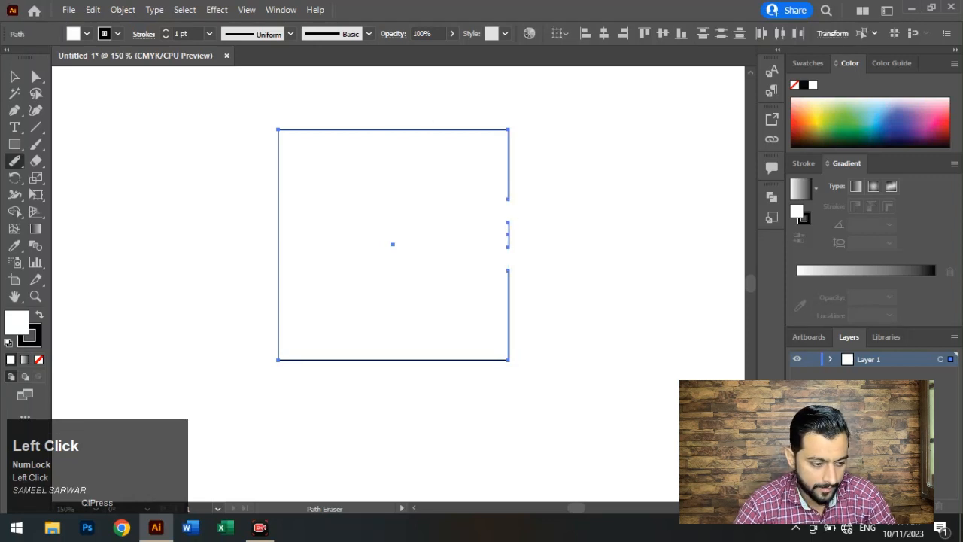
Cut two gaps in the square's bottom side with the Path Eraser tool.
left_click(458, 360)
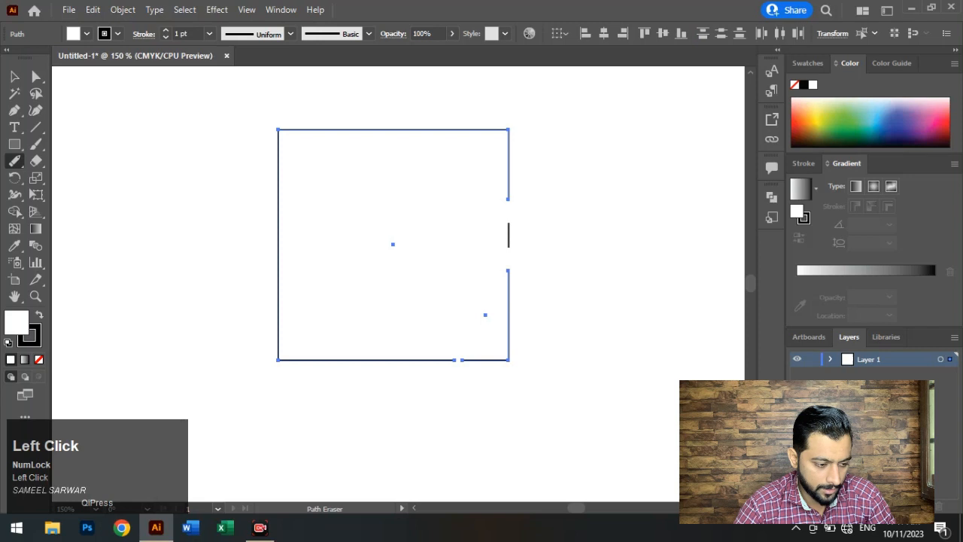
mouse_move(391, 341)
left_mouse_down()
mouse_move(379, 387)
mouse_move(350, 389)
mouse_move(340, 340)
mouse_move(375, 367)
left_mouse_up()
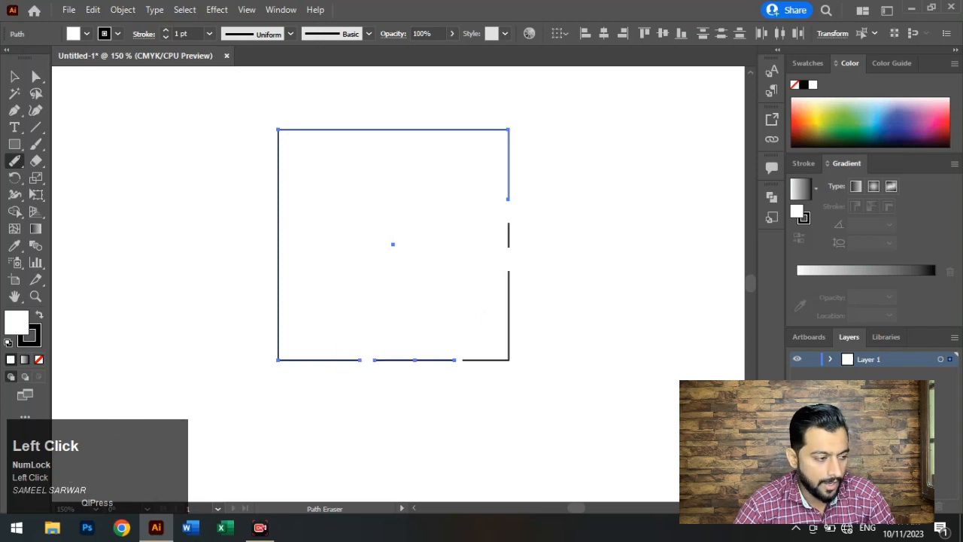
Pull the detached right segment, lower-right corner piece, bottom segment and remaining large outline piece of the square apart with the Selection tool.
key("v")
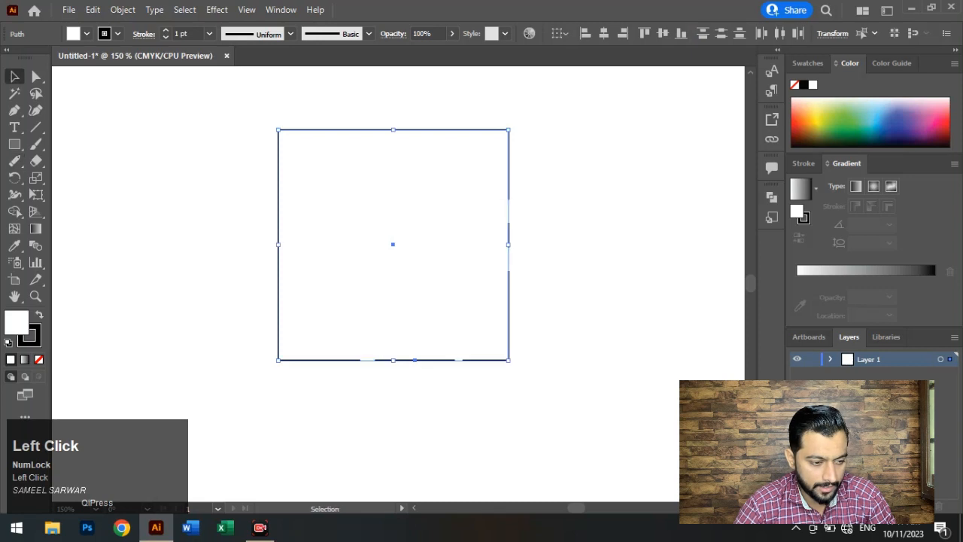
key("ctrl+plus")
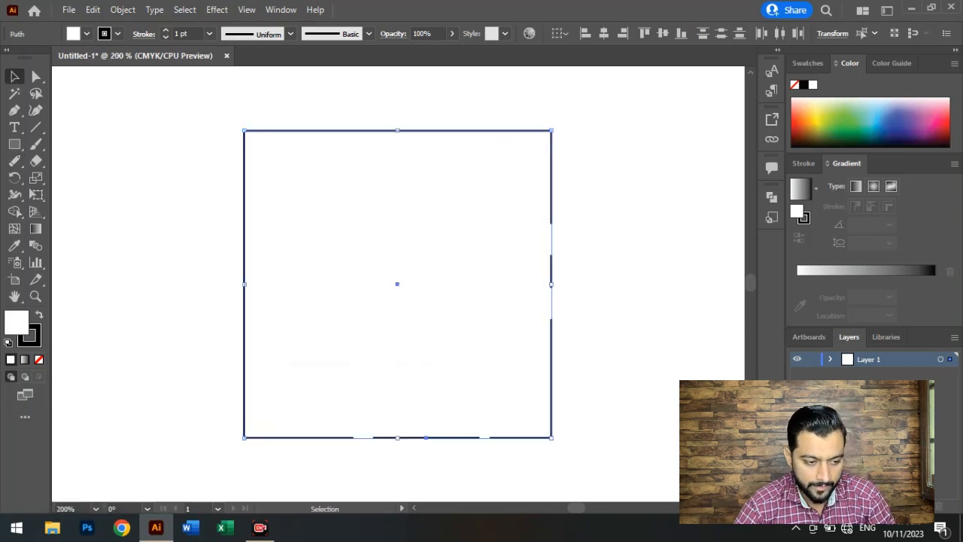
left_click_drag(555, 271, 583, 277)
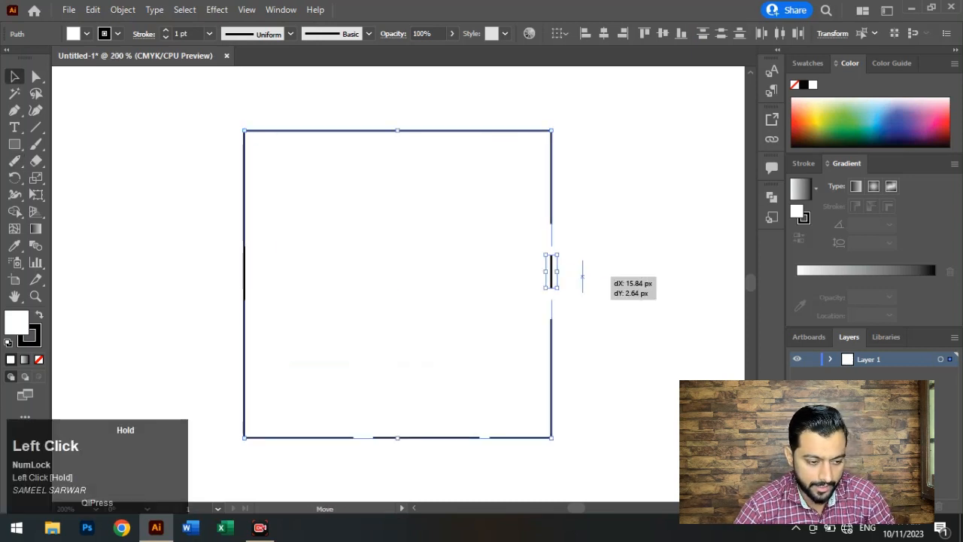
left_click_drag(552, 343, 600, 354)
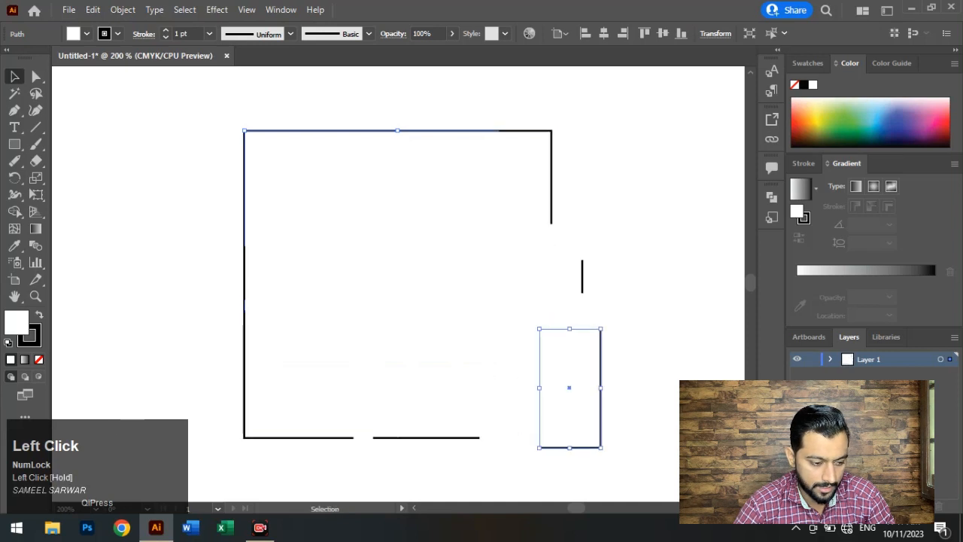
left_click_drag(459, 438, 459, 496)
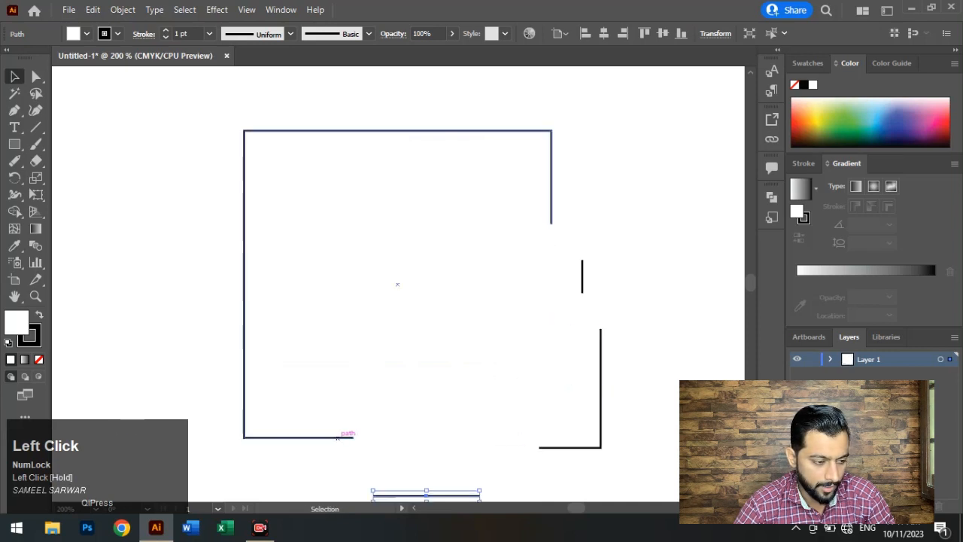
left_click_drag(337, 437, 275, 437)
Undo the segment moves and delete all pieces of the cut-up square from the artboard.
key("ctrl+z")
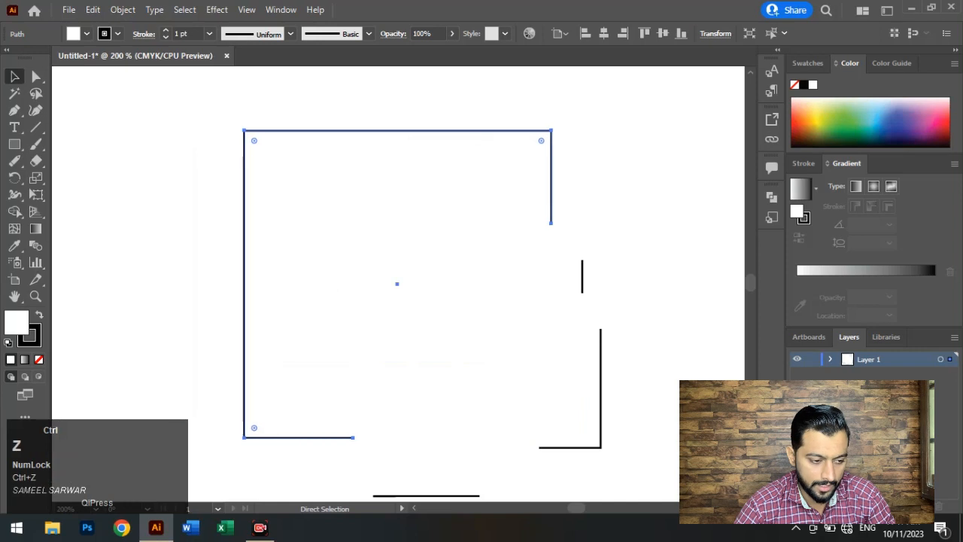
key("ctrl+z")
key("ctrl+z")
key("ctrl+z")
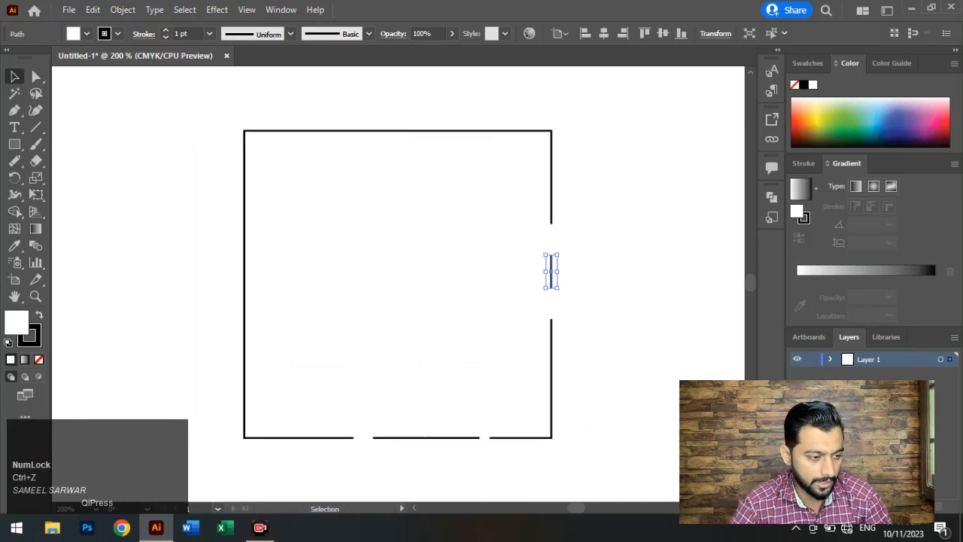
left_click_drag(202, 106, 642, 470)
key("Delete")
Draw a large circle in the middle of the artboard with the Ellipse tool.
right_click(15, 144)
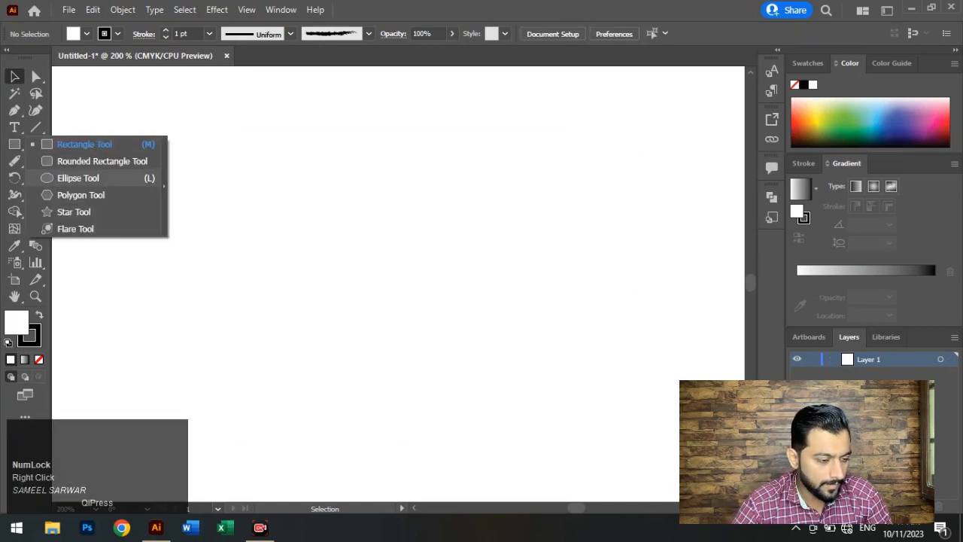
left_click(78, 177)
left_click_drag(310, 140, 649, 480)
key("shift+alt")
mouse_move(649, 479)
left_mouse_down()
mouse_move(661, 487)
mouse_move(559, 411)
left_mouse_up()
key("space")
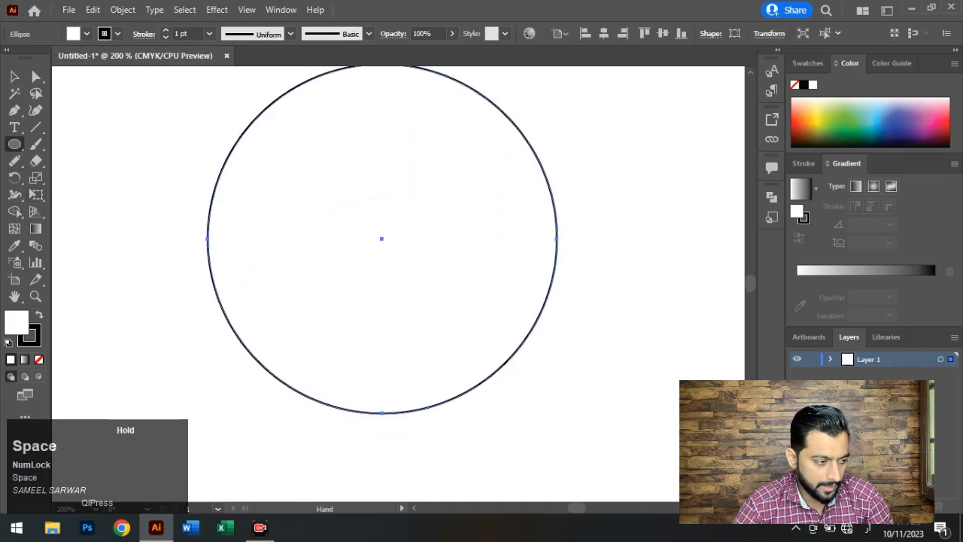
Cut a gap in the circle's right side with the Path Eraser tool.
right_click(15, 160)
left_click(87, 212)
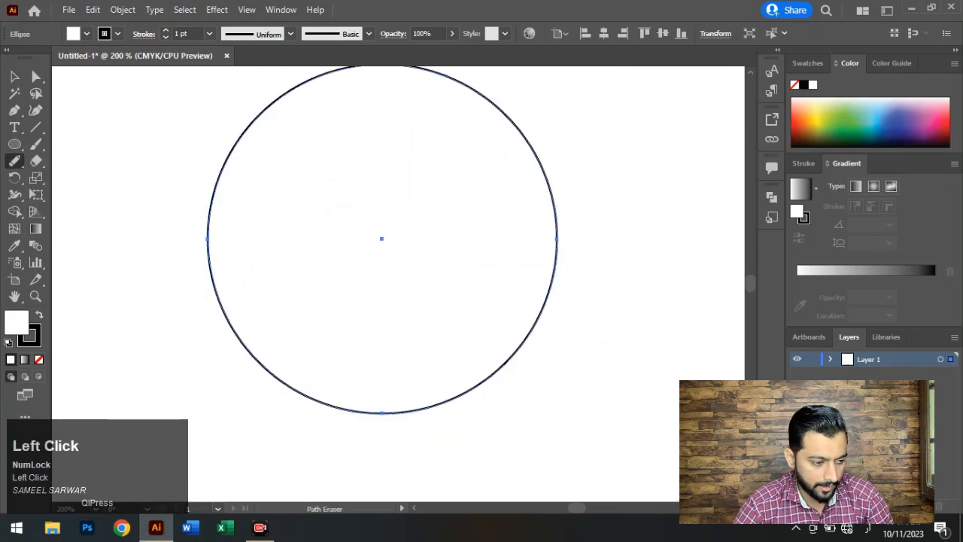
scroll(397, 272, "up", 2)
left_click_drag(396, 271, 396, 271)
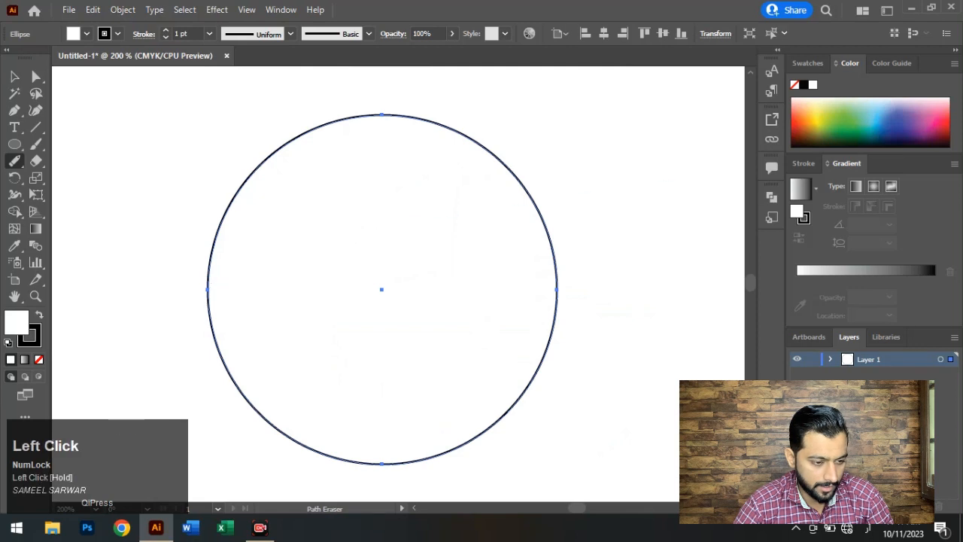
left_click_drag(494, 273, 555, 254)
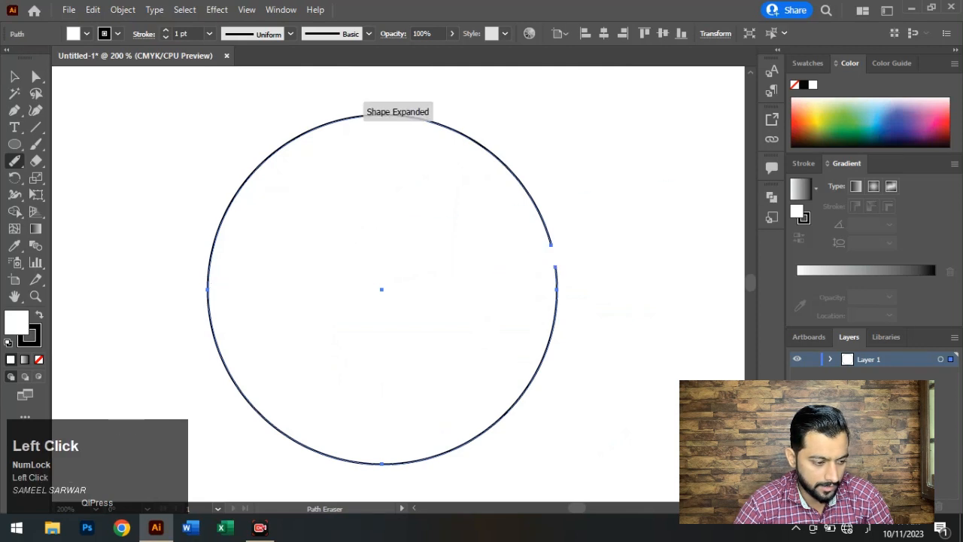
Split the circle's lower-left curve and erase two gaps above that point along its left side.
left_click_drag(143, 339, 214, 326)
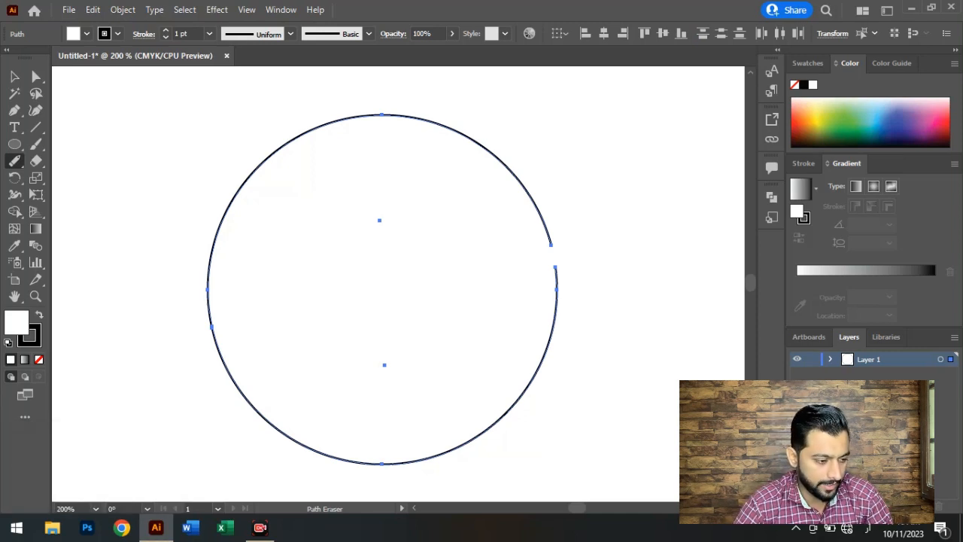
left_click_drag(176, 305, 228, 294)
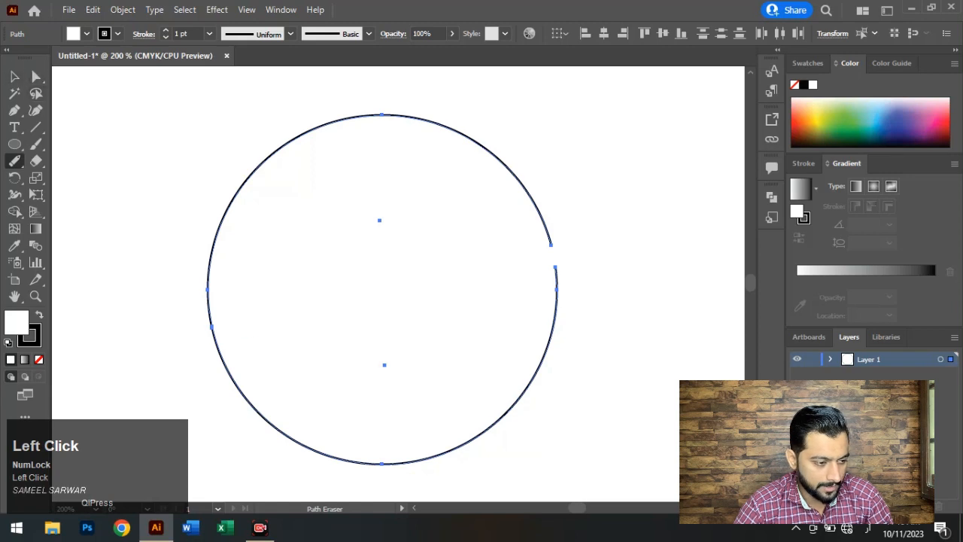
left_click_drag(215, 220, 225, 232)
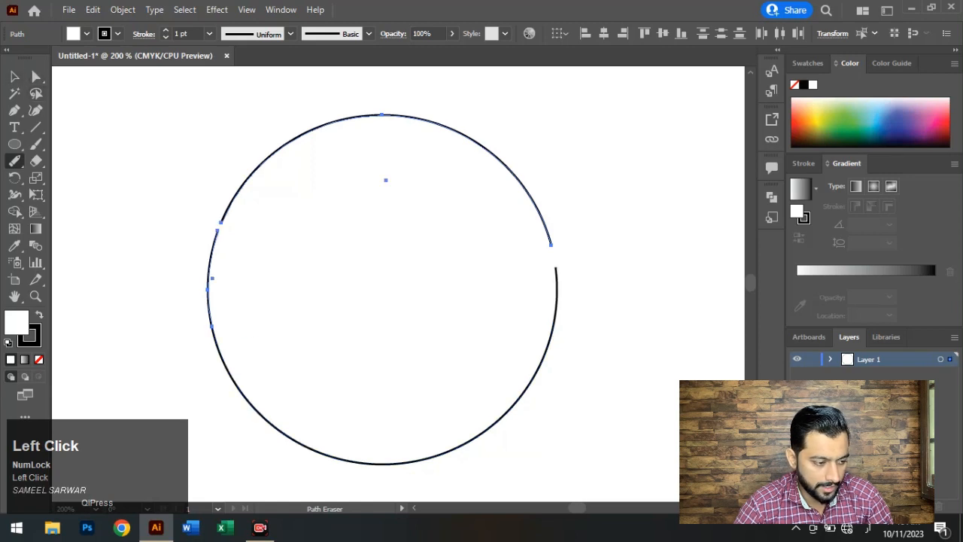
left_click_drag(213, 278, 211, 263)
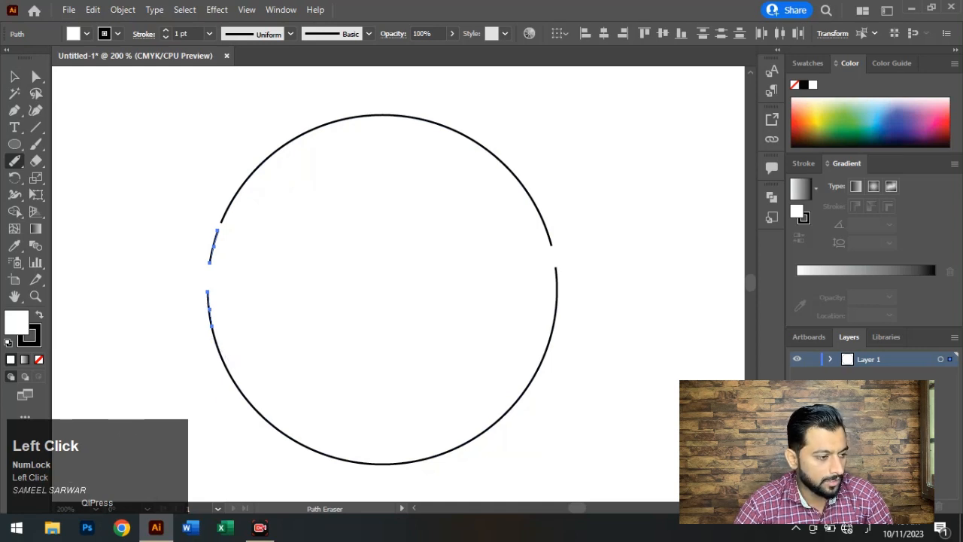
Select all pieces of the cut circle and delete them.
left_click(14, 77)
left_click_drag(146, 99, 594, 463)
key("Delete")
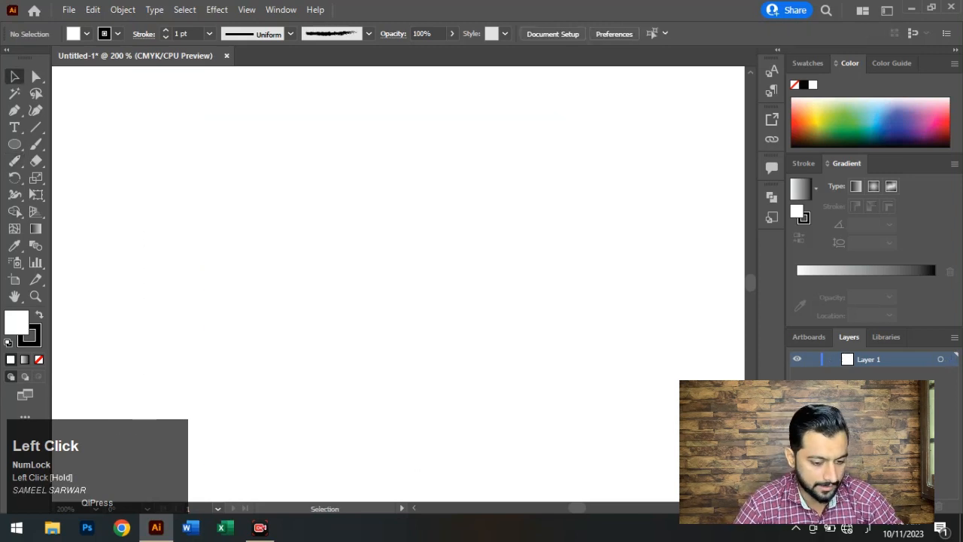
key("super+space")
key("super+space")
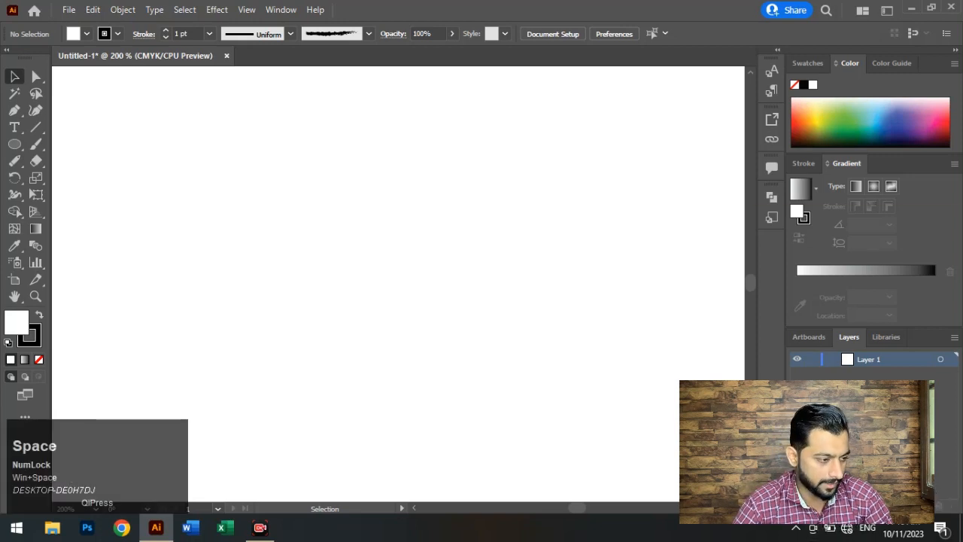
Draw a triangle, a wide tilted ellipse, a narrow upright ellipse and a square overlapping the triangle with the Shaper tool.
right_click(14, 161)
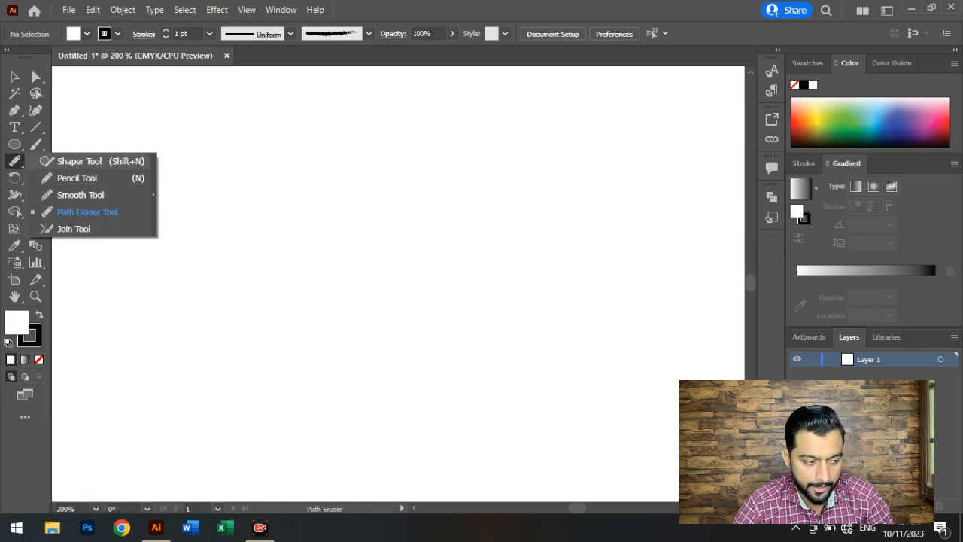
left_click(79, 161)
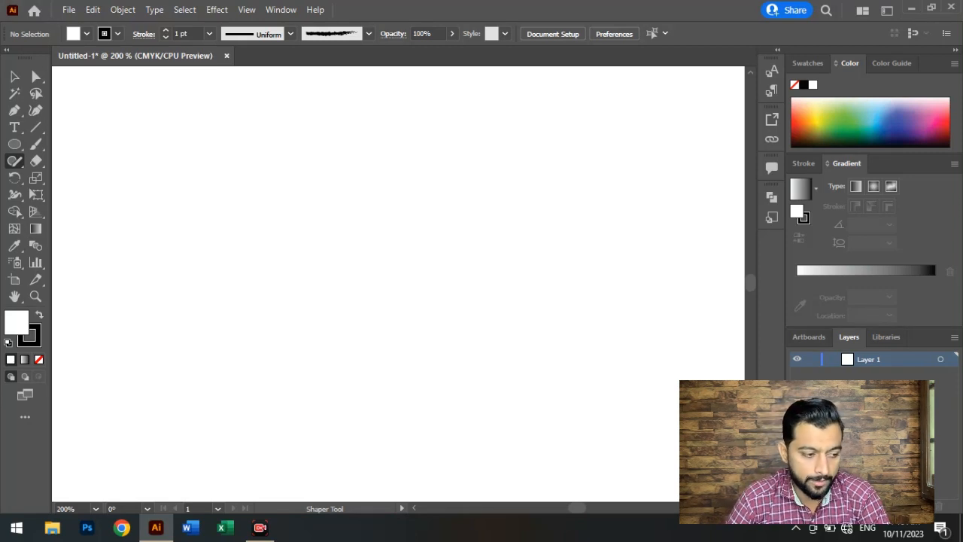
mouse_move(293, 251)
left_mouse_down()
mouse_move(396, 276)
mouse_move(293, 252)
left_mouse_up()
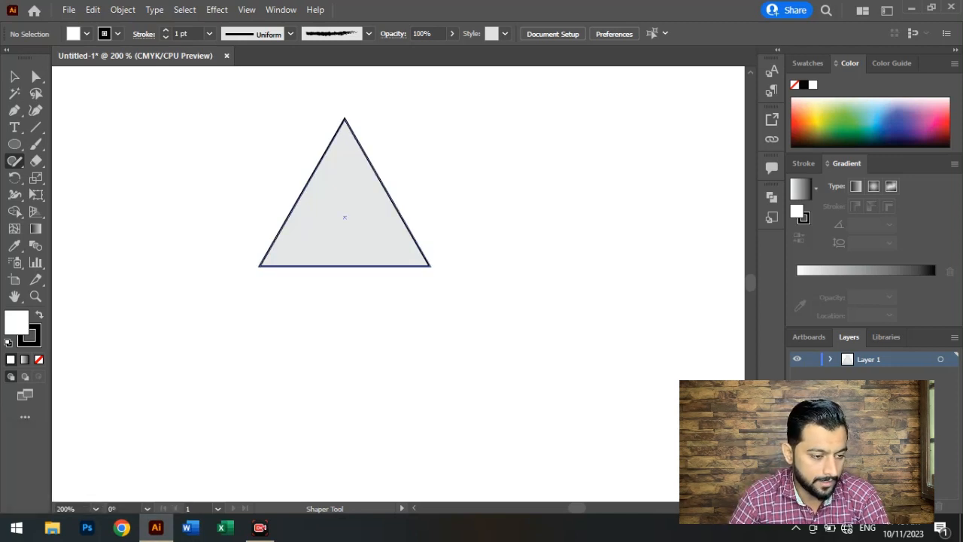
left_click_drag(608, 178, 559, 174)
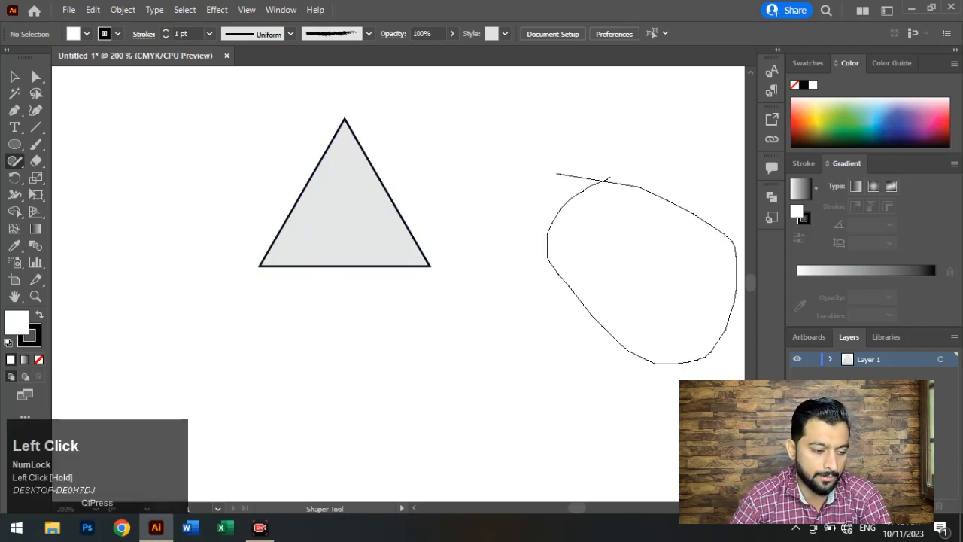
mouse_move(421, 295)
left_mouse_down()
mouse_move(444, 337)
mouse_move(445, 291)
mouse_move(433, 286)
left_mouse_up()
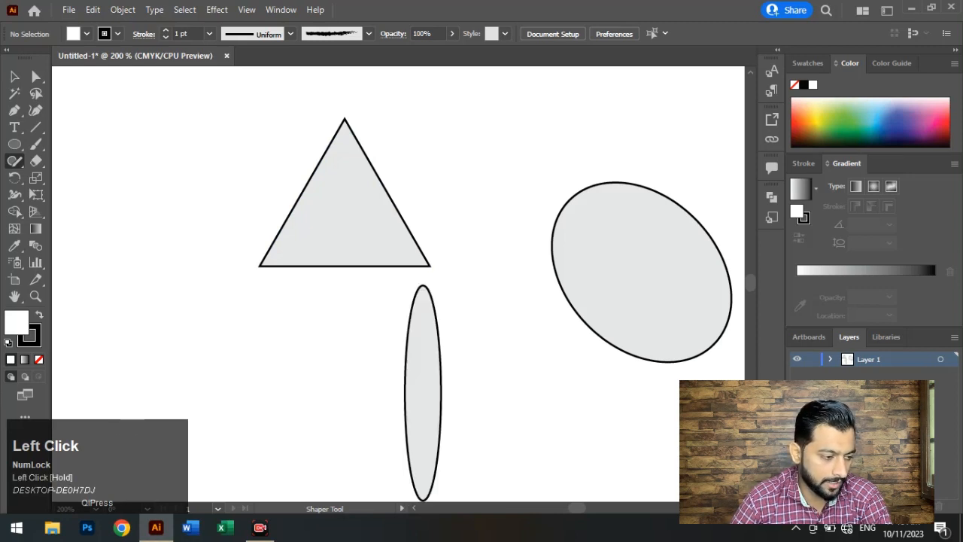
mouse_move(103, 185)
left_mouse_down()
mouse_move(290, 191)
mouse_move(103, 197)
mouse_move(105, 187)
left_mouse_up()
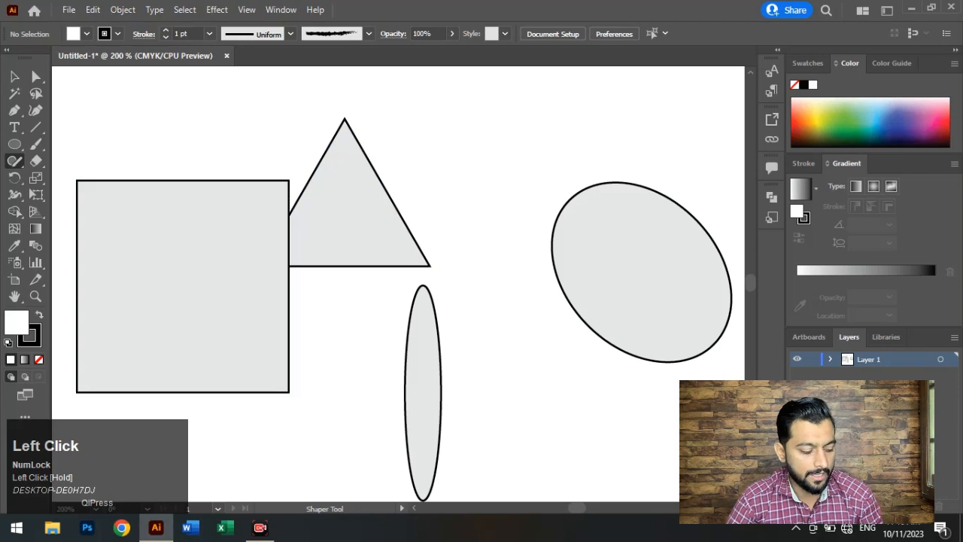
Undo the four shapes drawn with the Shaper tool.
key("ctrl+z")
key("ctrl+z")
key("ctrl+z")
key("ctrl+z")
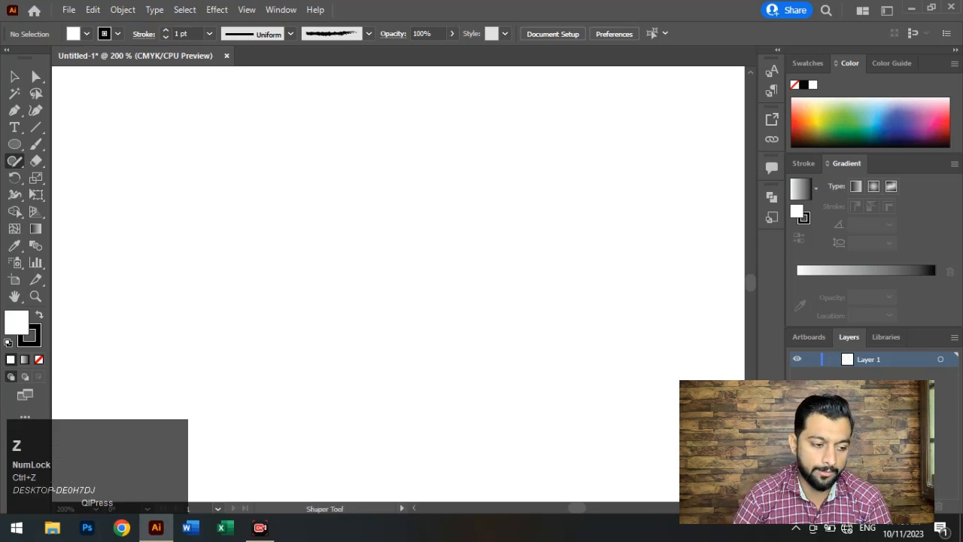
Try three separate Shaper tool sketches, including a rectangle, undoing each one after it is drawn.
left_click_drag(309, 171, 439, 219)
key("ctrl+z")
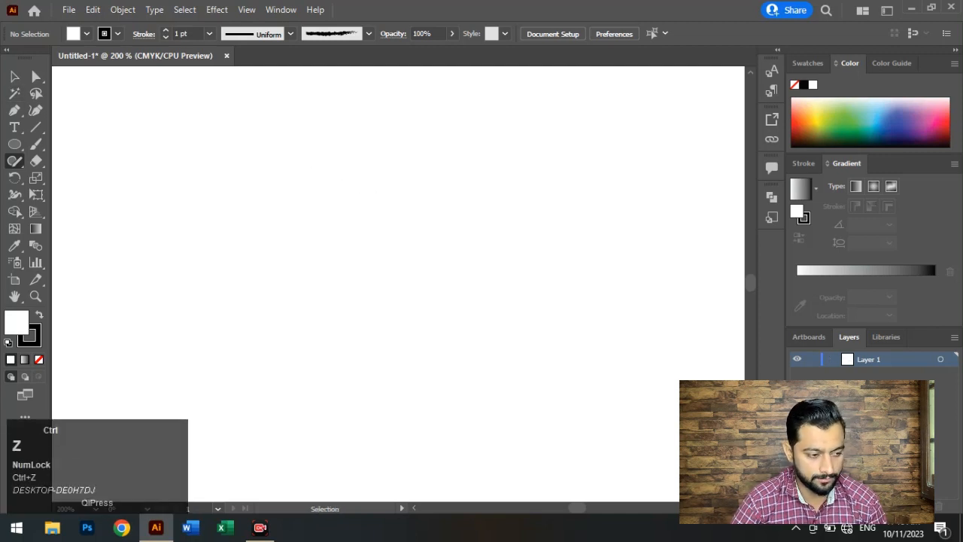
mouse_move(342, 149)
left_mouse_down()
mouse_move(291, 275)
mouse_move(376, 153)
mouse_move(342, 143)
left_mouse_up()
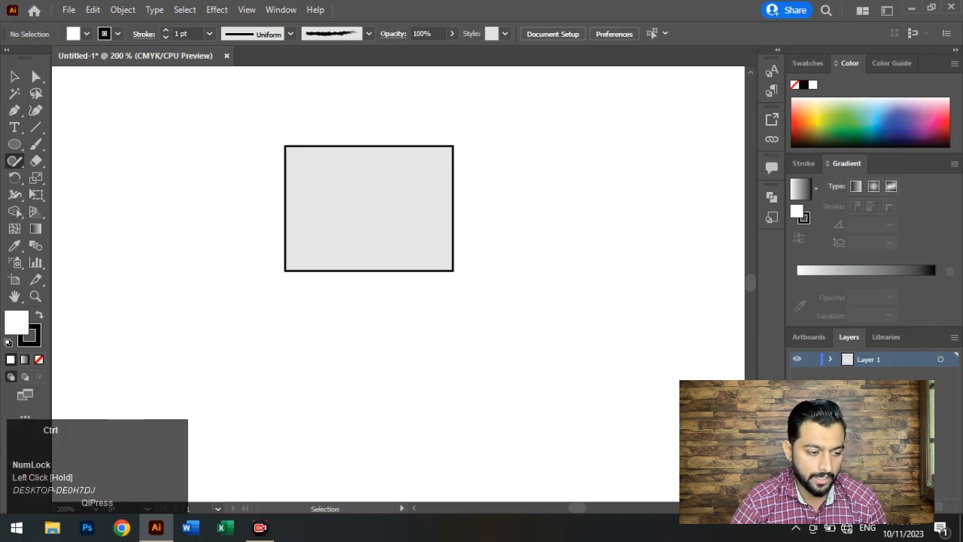
key("ctrl+z")
mouse_move(525, 153)
left_mouse_down()
mouse_move(415, 286)
mouse_move(527, 208)
mouse_move(416, 284)
left_mouse_up()
key("ctrl+z")
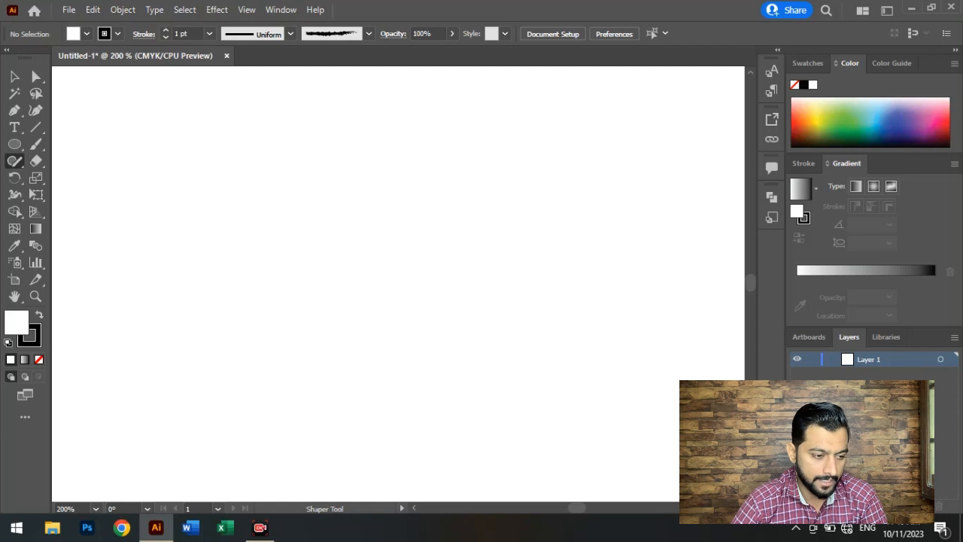
Sketch a closed vase-like outline with a curved upper edge using the Shaper tool, and undo it.
mouse_move(255, 188)
left_mouse_down()
mouse_move(416, 176)
mouse_move(380, 305)
mouse_move(299, 331)
left_mouse_up()
left_click_drag(286, 282, 257, 188)
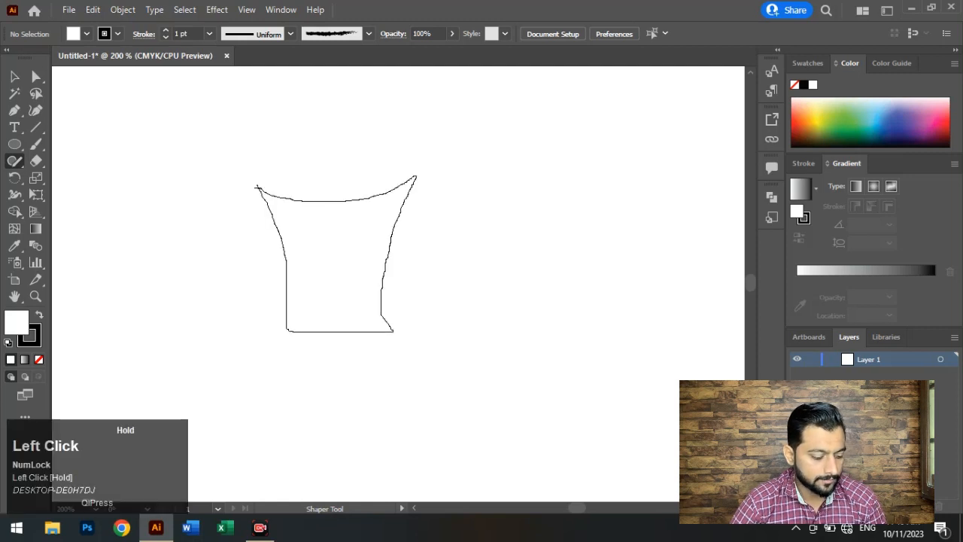
key("ctrl+z")
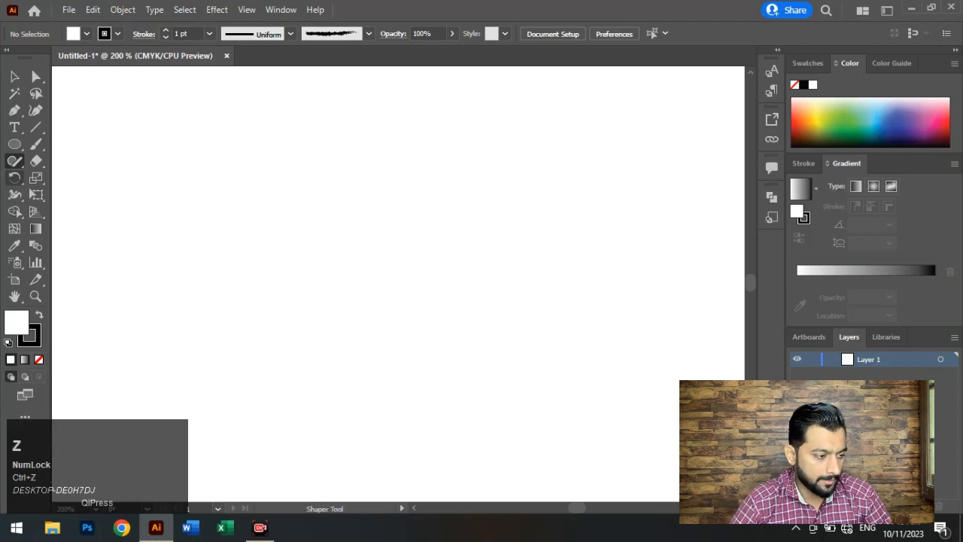
Sketch a circle, a triangle, a rectangle below them and a square beside the circle with the Shaper tool.
left_click(15, 161)
right_click(15, 161)
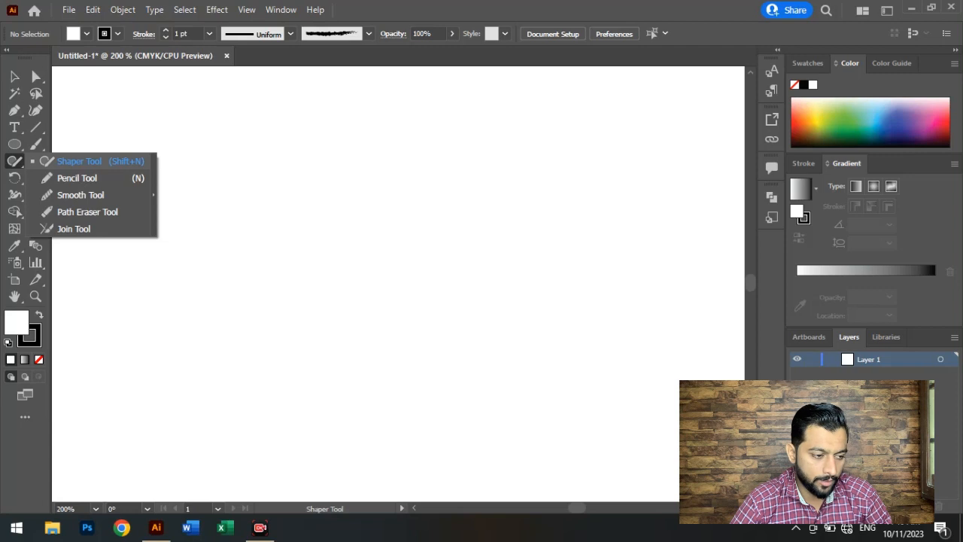
left_click(79, 161)
left_click_drag(279, 171, 272, 173)
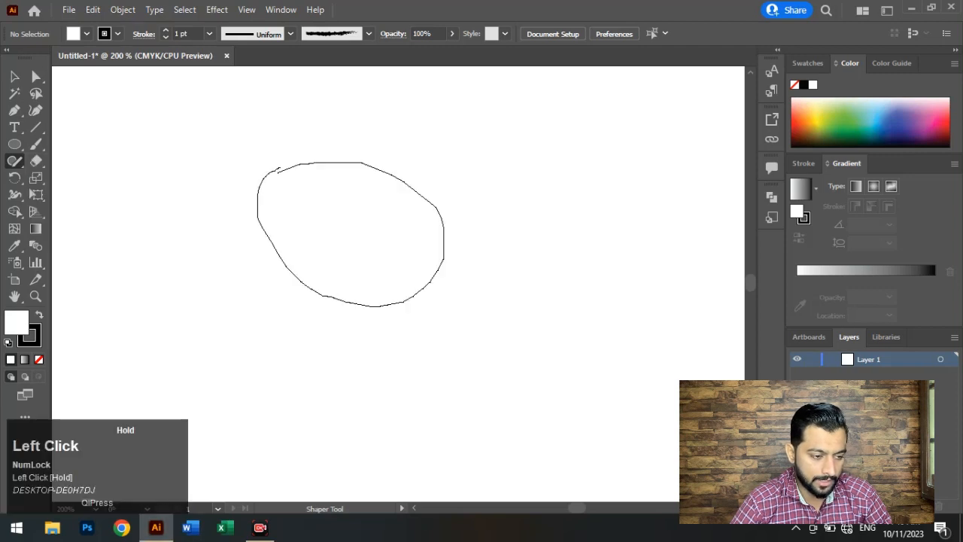
mouse_move(549, 149)
left_mouse_down()
mouse_move(509, 330)
mouse_move(572, 167)
left_mouse_up()
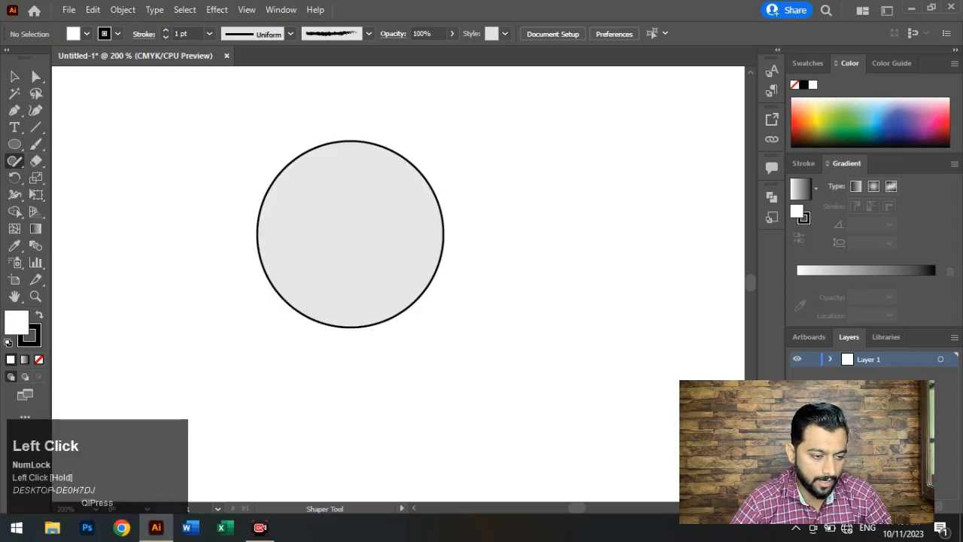
mouse_move(577, 237)
left_mouse_down()
mouse_move(612, 356)
mouse_move(569, 239)
left_mouse_up()
mouse_move(353, 360)
left_mouse_down()
mouse_move(473, 359)
mouse_move(319, 459)
mouse_move(338, 361)
mouse_move(367, 359)
left_mouse_up()
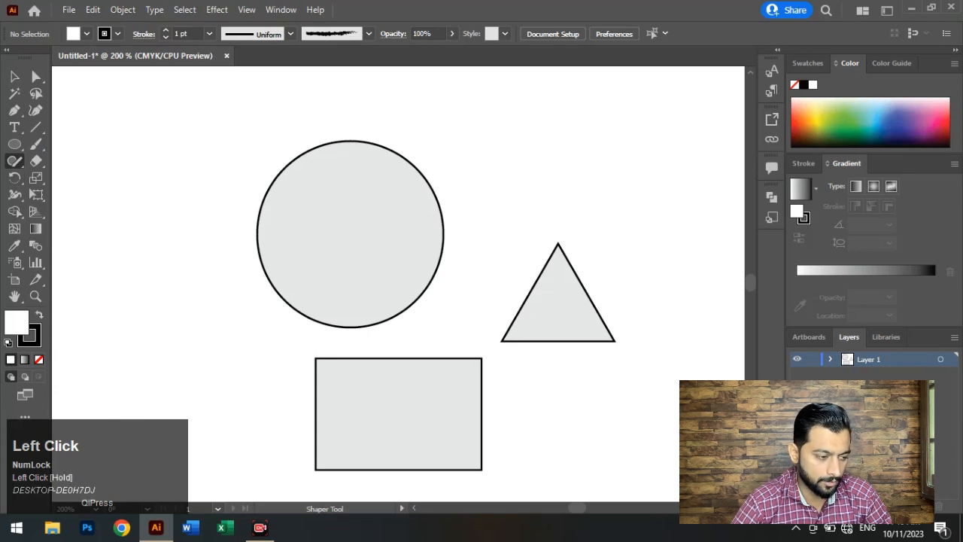
mouse_move(107, 208)
left_mouse_down()
mouse_move(140, 335)
mouse_move(110, 199)
left_mouse_up()
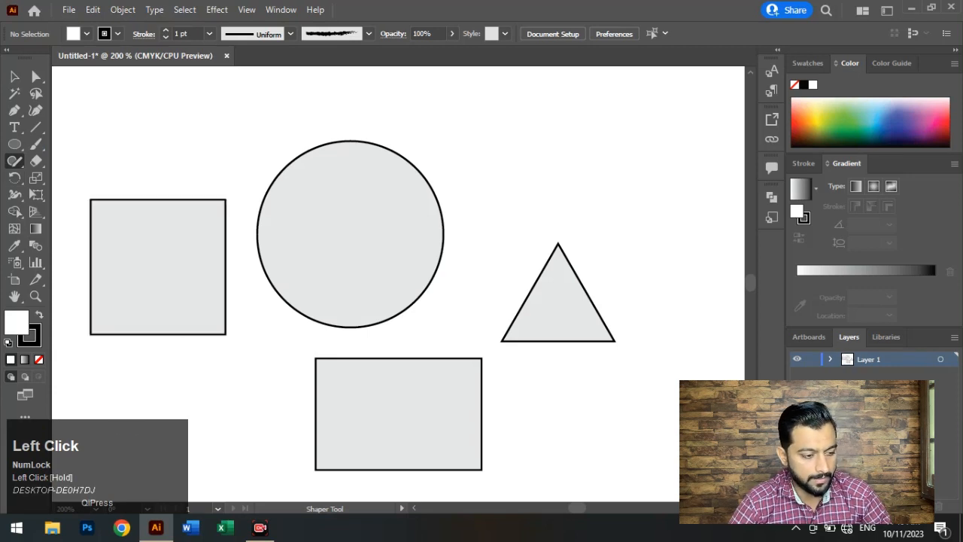
Undo the circle, triangle, rectangle and square drawn with the Shaper tool.
key("ctrl+z")
key("ctrl+z")
key("ctrl+z")
key("ctrl+z")
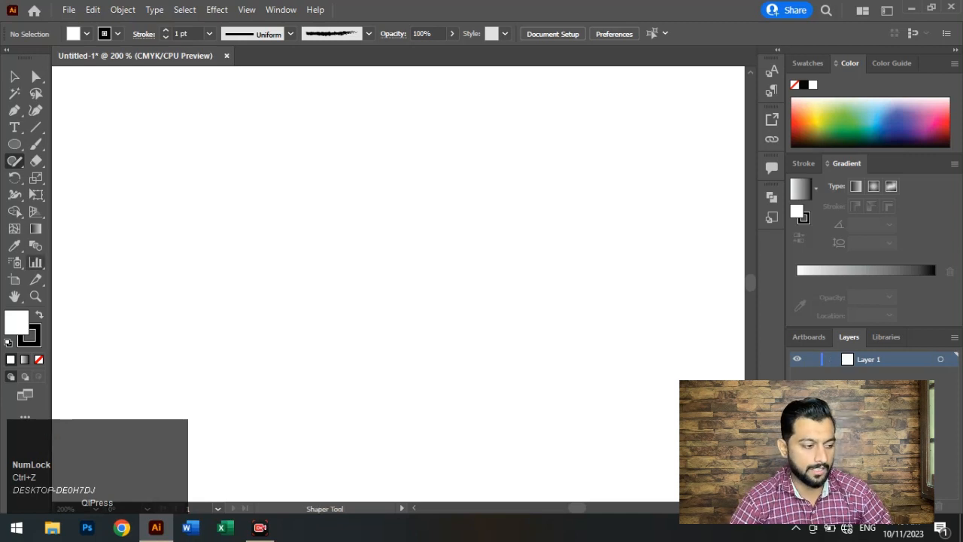
right_click(14, 161)
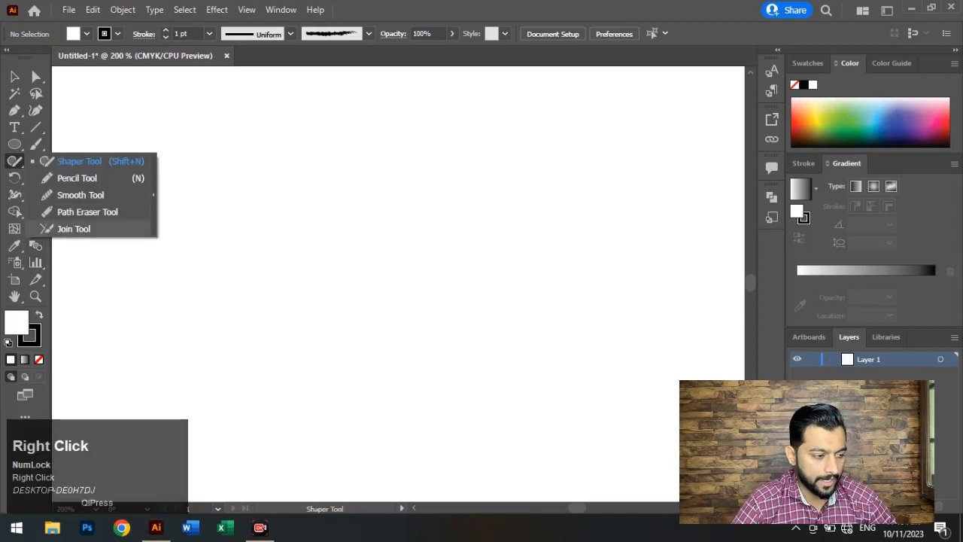
left_click(74, 229)
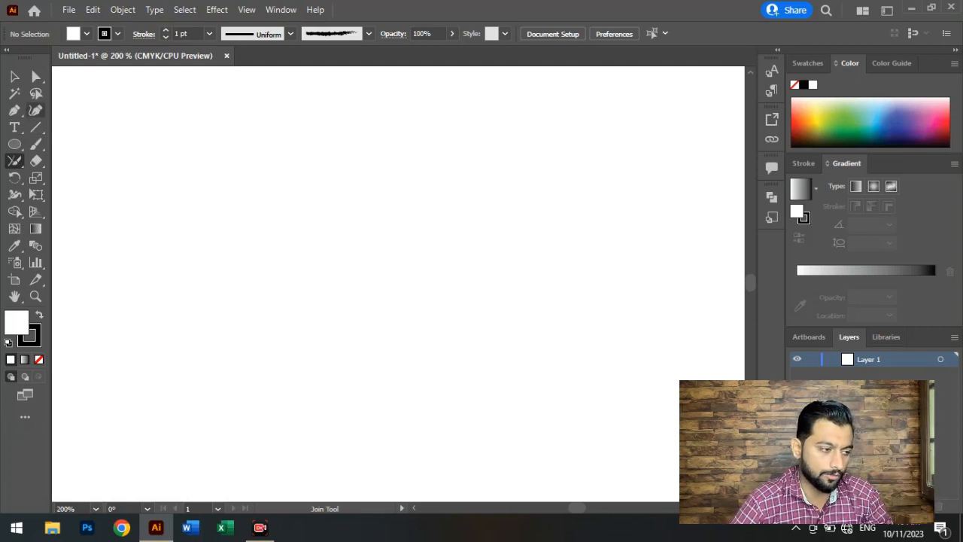
left_click(35, 109)
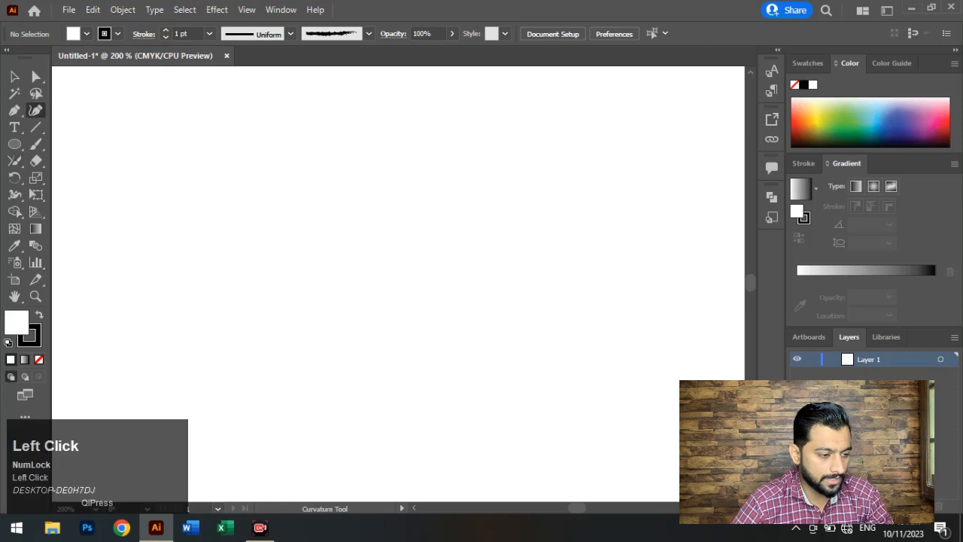
left_click(15, 109)
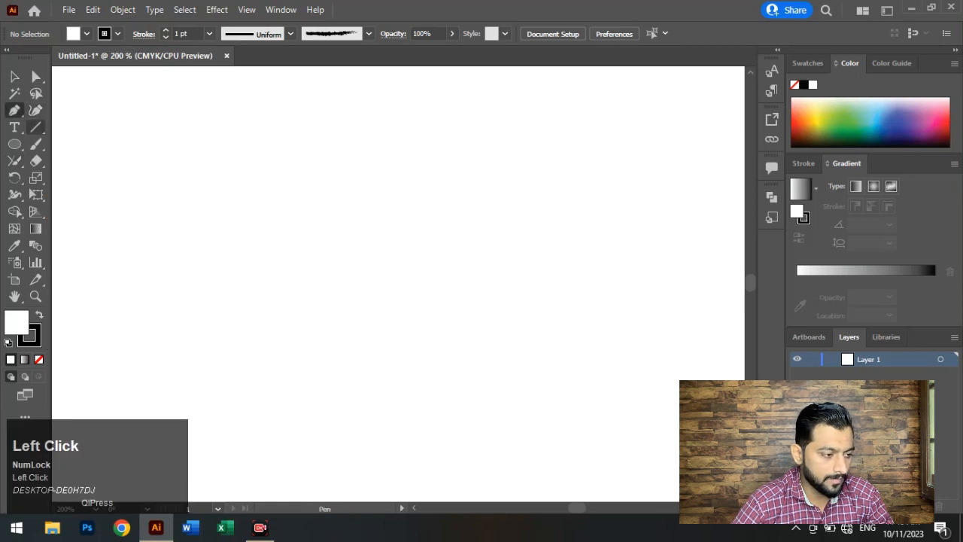
Draw two diagonal lines crossing near their upper ends and a nearly horizontal line across both with the Line Segment tool.
right_click(35, 127)
left_click(105, 128)
mouse_move(266, 322)
left_mouse_down()
mouse_move(392, 197)
mouse_move(445, 286)
mouse_move(484, 326)
left_mouse_up()
left_click(300, 261)
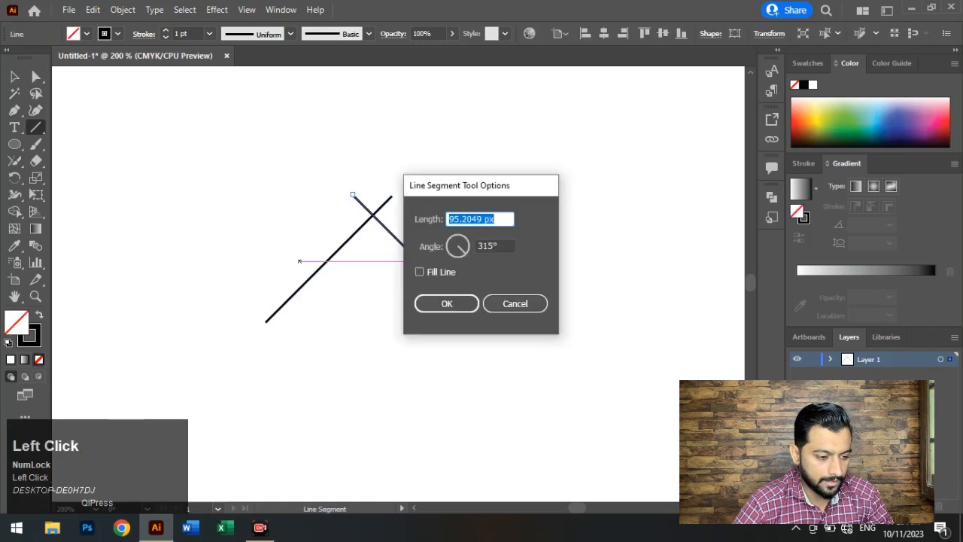
left_click(515, 304)
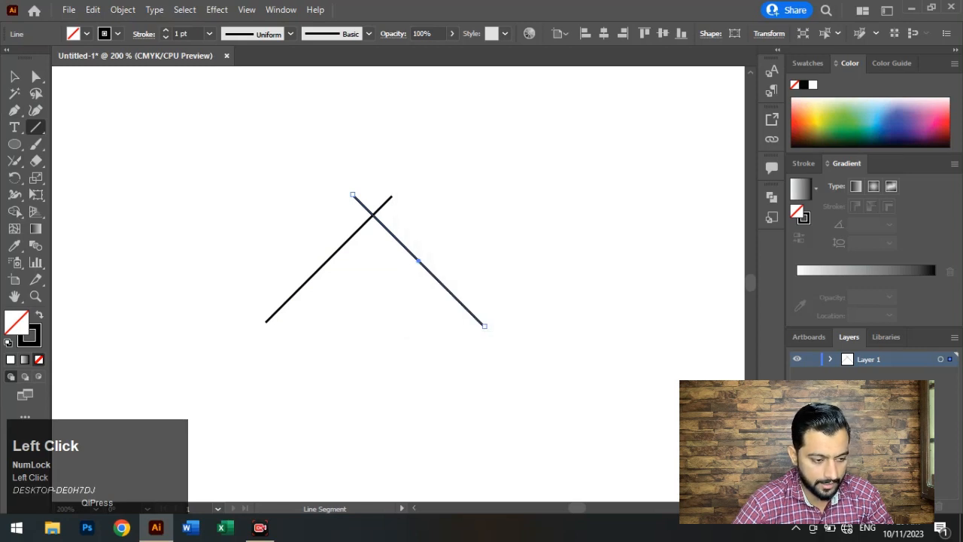
left_click_drag(264, 292, 487, 290)
Move the two diagonal lines away from the horizontal line and undo both moves.
key("v")
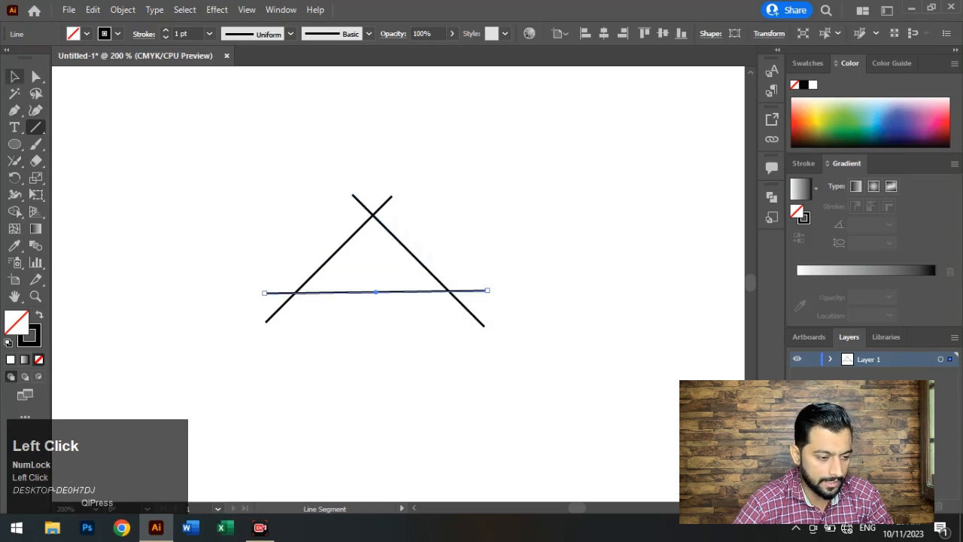
left_click_drag(410, 253, 477, 221)
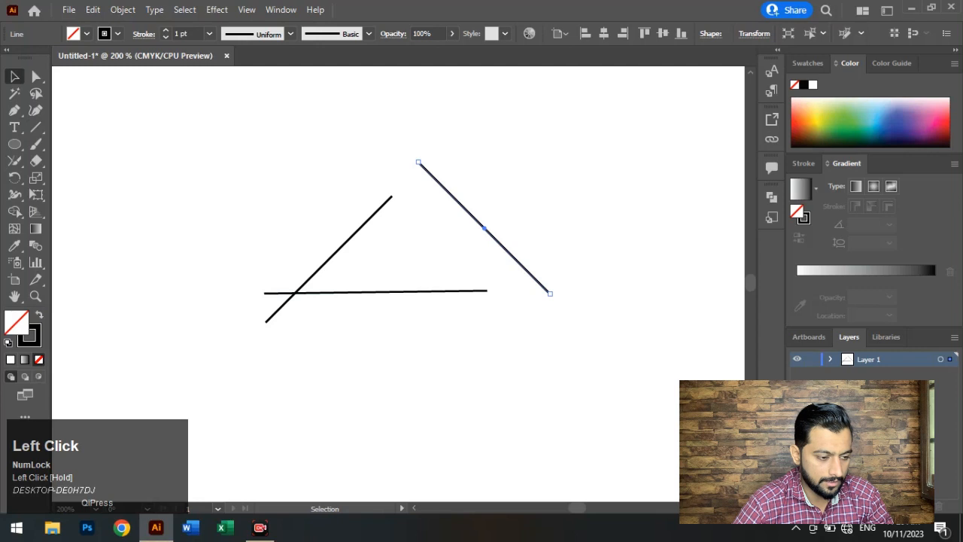
left_click_drag(354, 233, 322, 208)
key("ctrl+z")
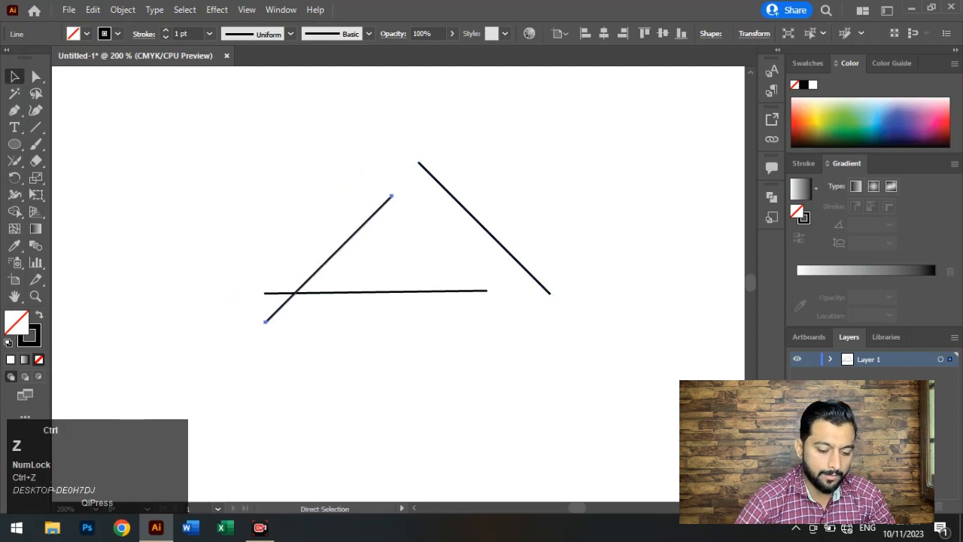
key("ctrl+z")
Try to join the diagonal lines at their upper crossing with the Join tool while only one of them is selected.
key("ctrl+plus")
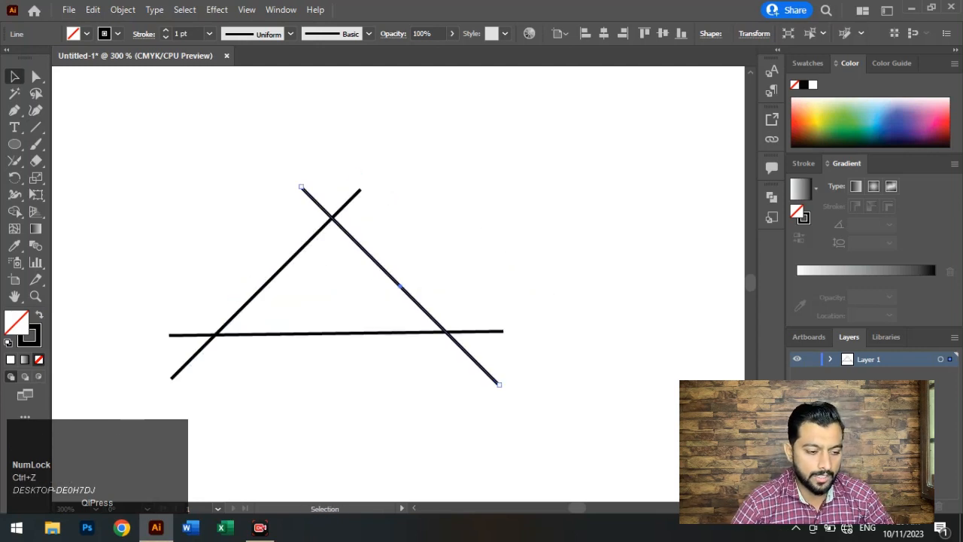
key("space")
left_click_drag(377, 286, 489, 303)
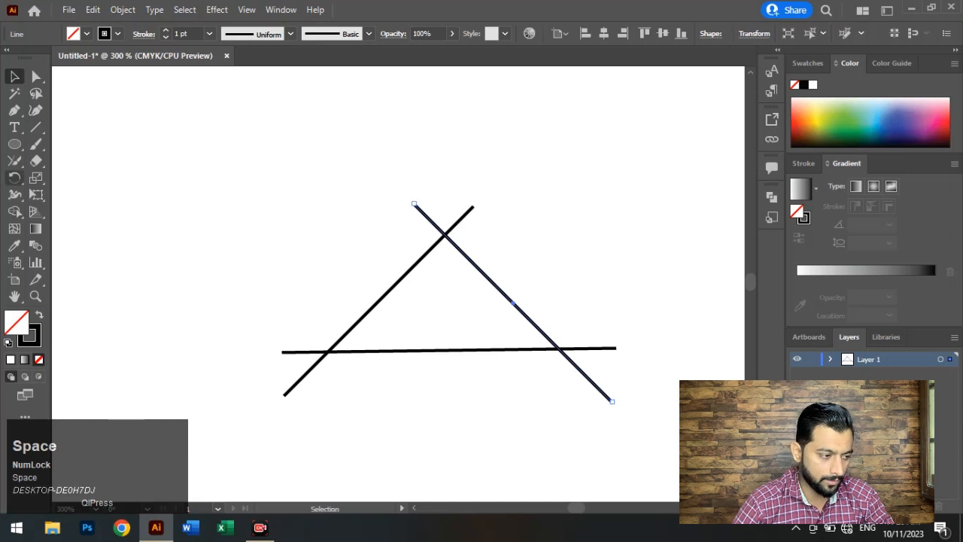
left_click(14, 160)
right_click(14, 161)
left_click(75, 229)
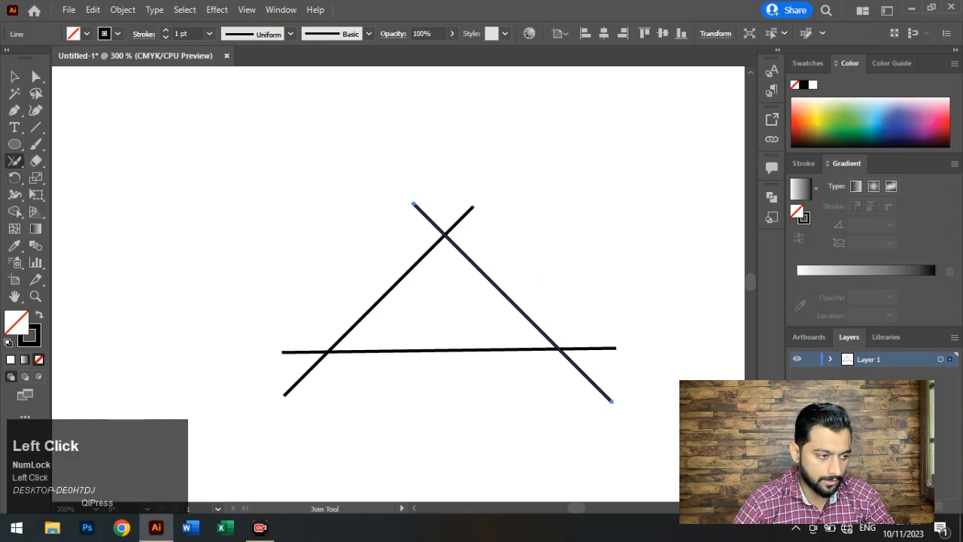
left_click(36, 76)
left_click(14, 76)
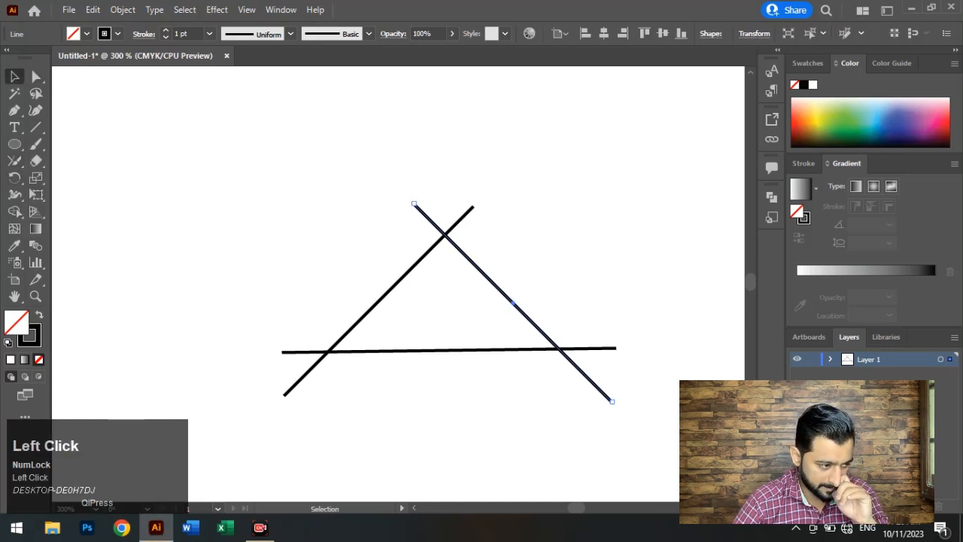
left_click(14, 178)
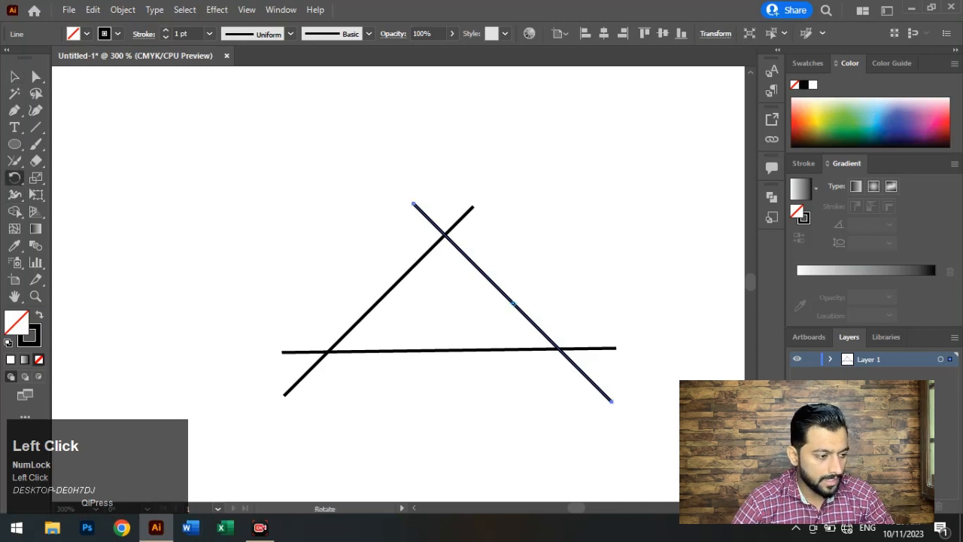
right_click(14, 178)
right_click(15, 161)
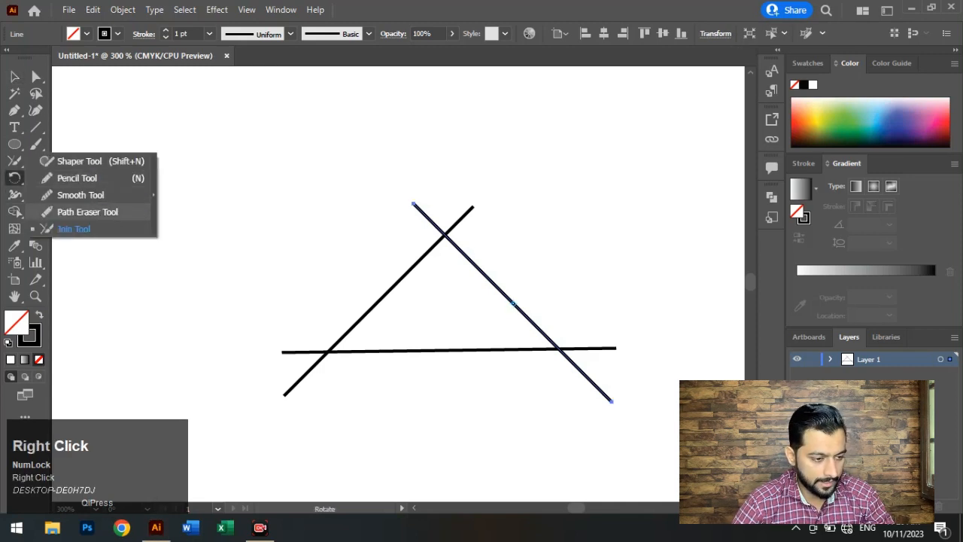
left_click(60, 229)
left_click_drag(429, 231, 468, 230)
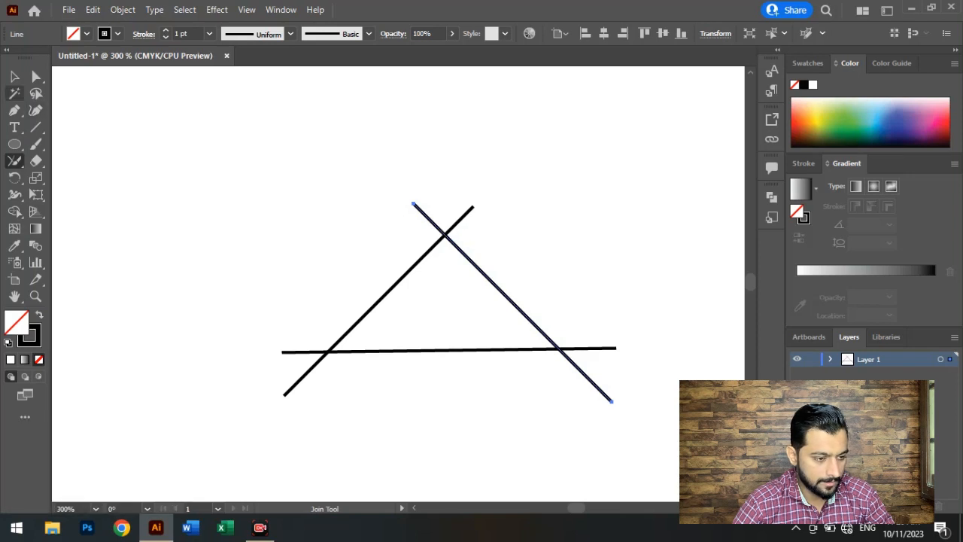
Select both diagonal lines and join them at their upper crossing with the Join tool, trimming the overlapping ends.
left_click(14, 76)
left_click_drag(395, 189, 490, 254)
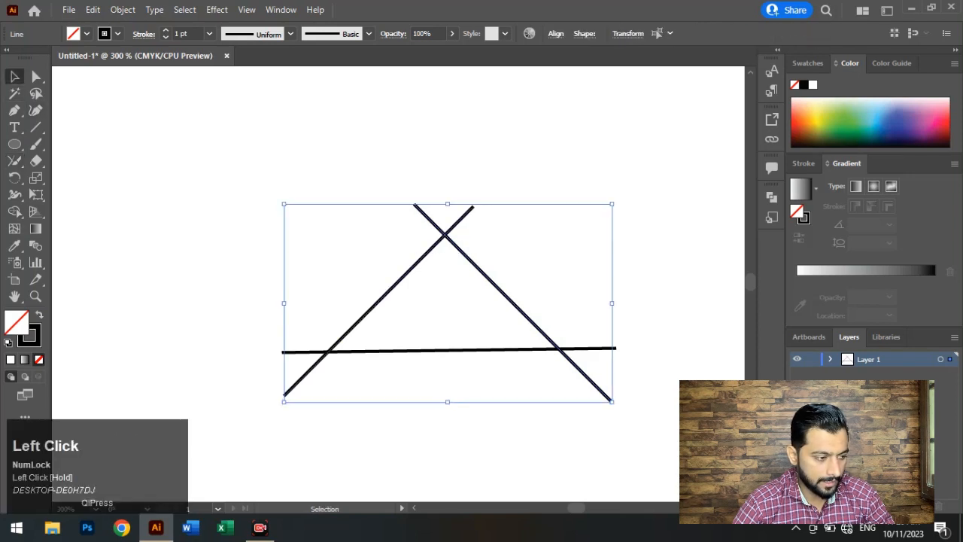
left_click(15, 160)
left_click_drag(406, 231, 477, 230)
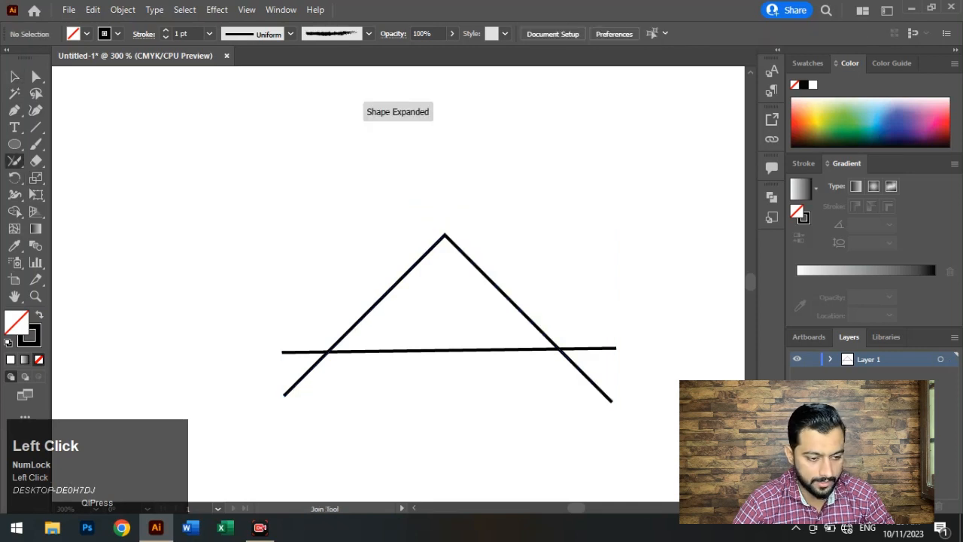
Select the joined diagonals and the horizontal line, and join them at their lower-right crossing with the Join tool.
left_click(14, 76)
left_click_drag(544, 320, 571, 370)
left_click(15, 160)
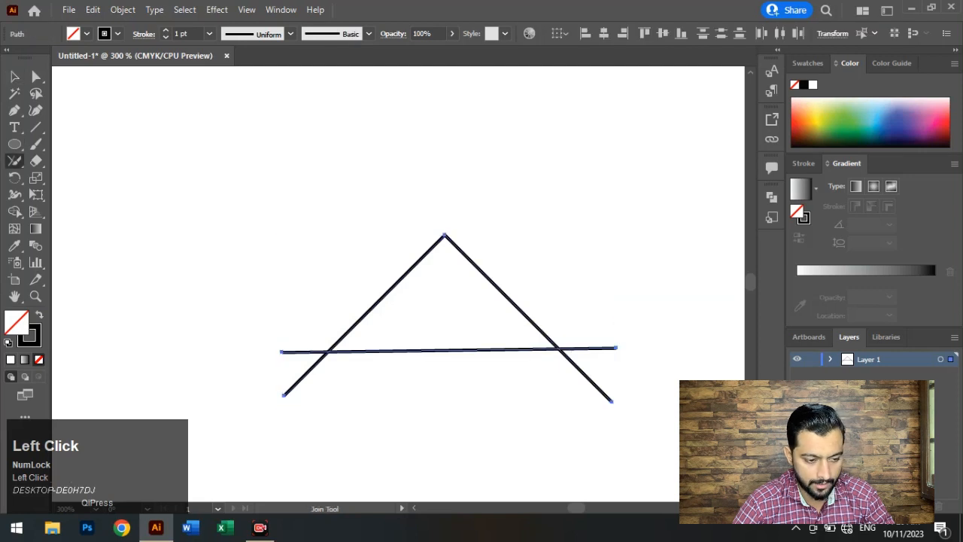
left_click_drag(559, 344, 558, 362)
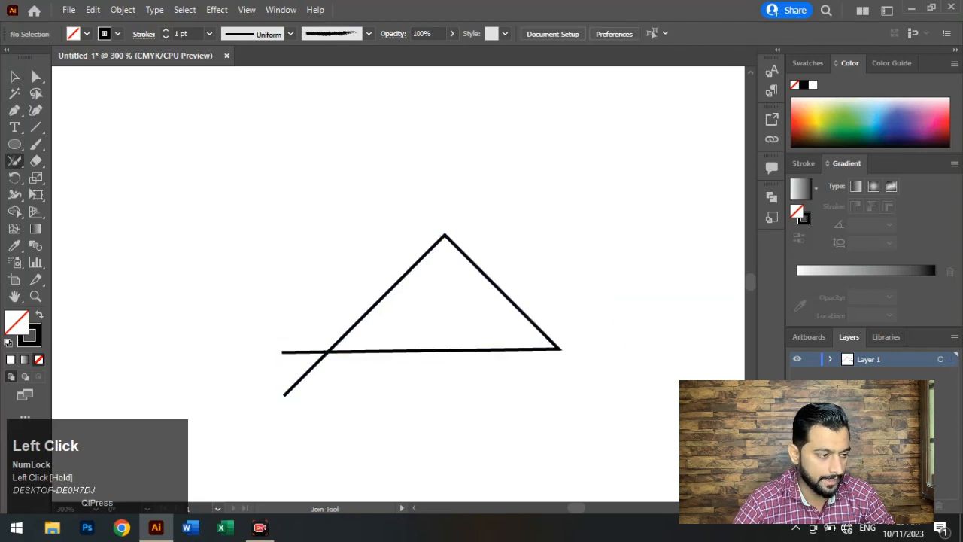
Select the open path and close the triangle by joining its ends at the lower-left crossing with the Join tool.
left_click(14, 76)
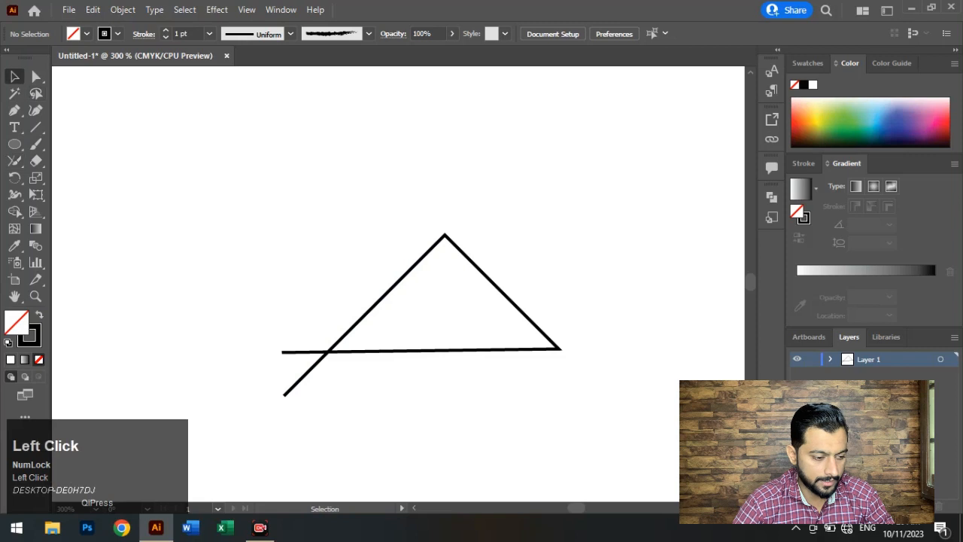
left_click_drag(298, 333, 349, 386)
left_click(14, 161)
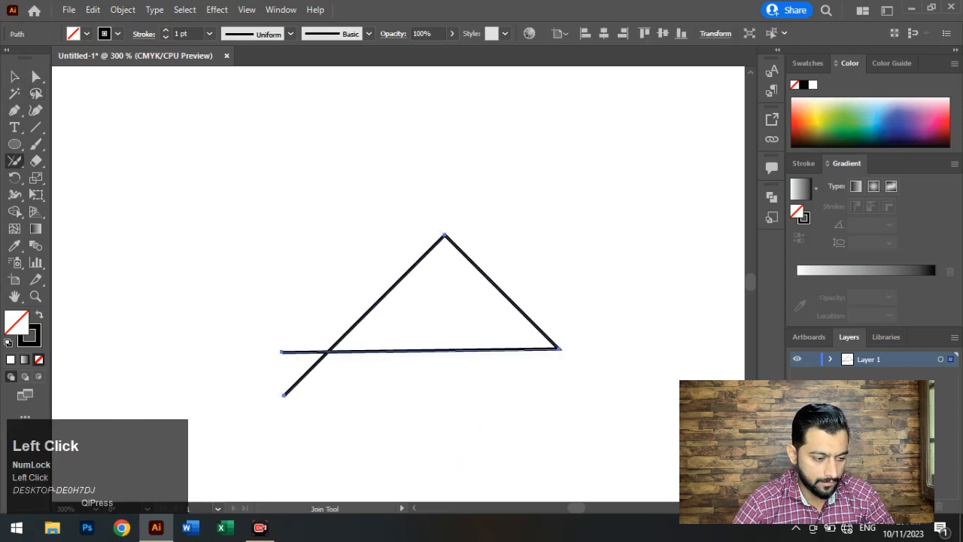
left_click_drag(326, 343, 331, 368)
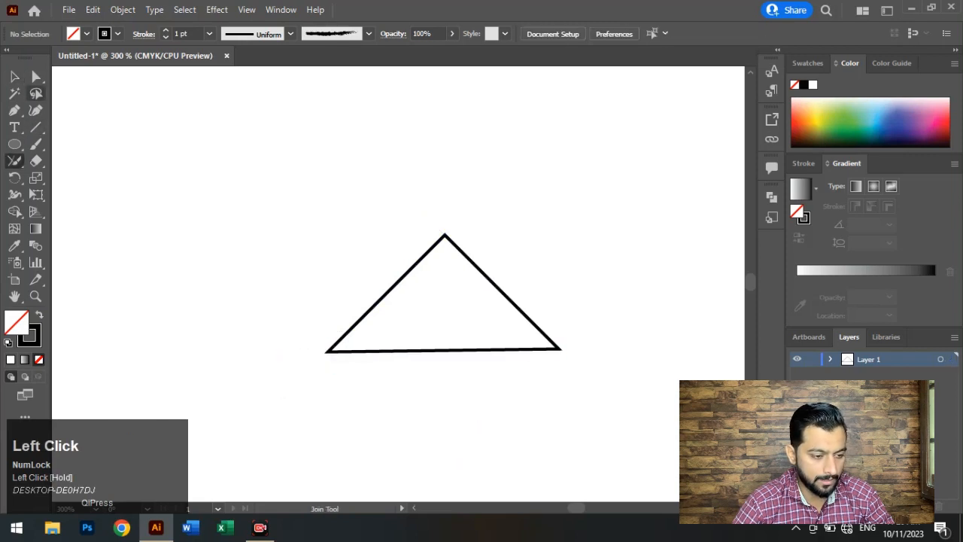
Move the closed triangle to the upper-left area of the canvas.
left_click(14, 76)
left_click_drag(502, 291, 562, 222)
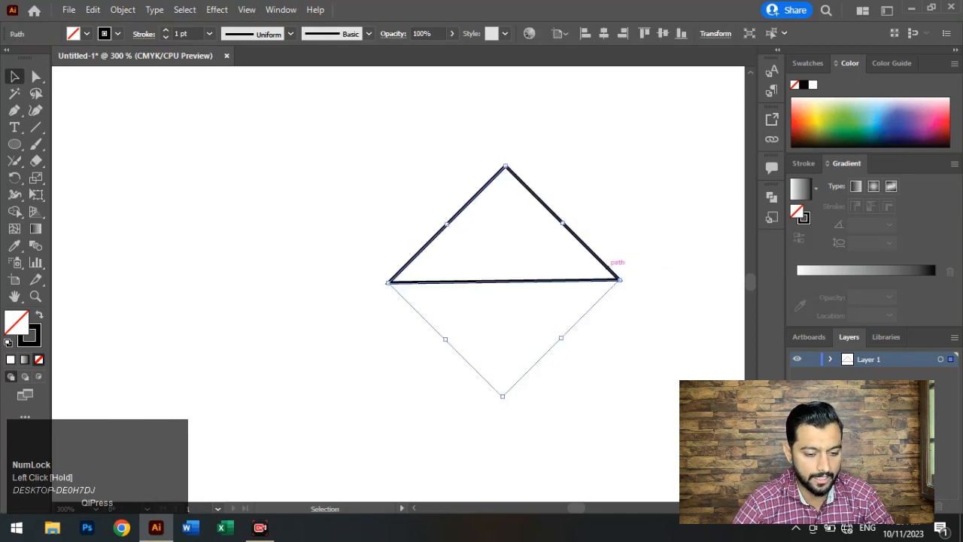
left_click_drag(619, 279, 351, 233)
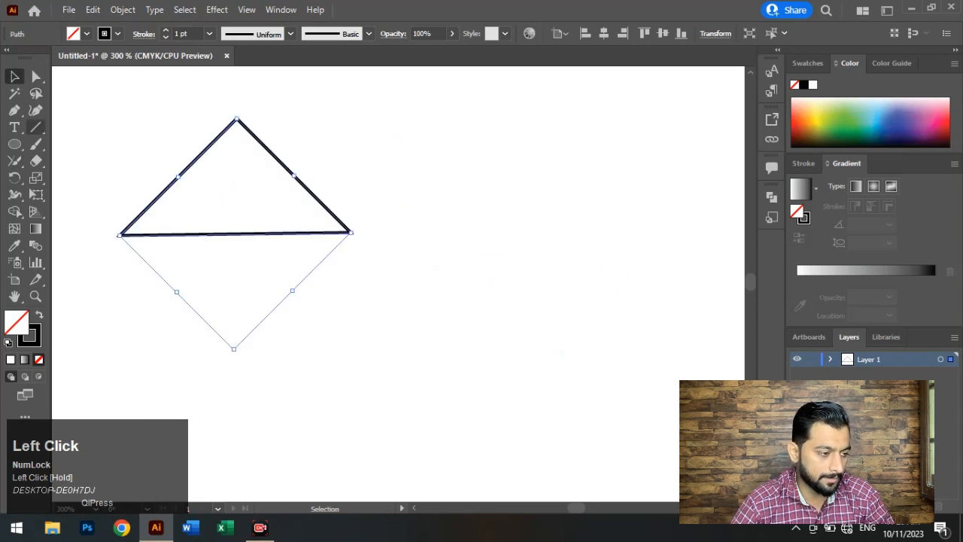
Draw two separate curved open paths that cross each other, below and to the right of the triangle, with the Pen tool.
key("p")
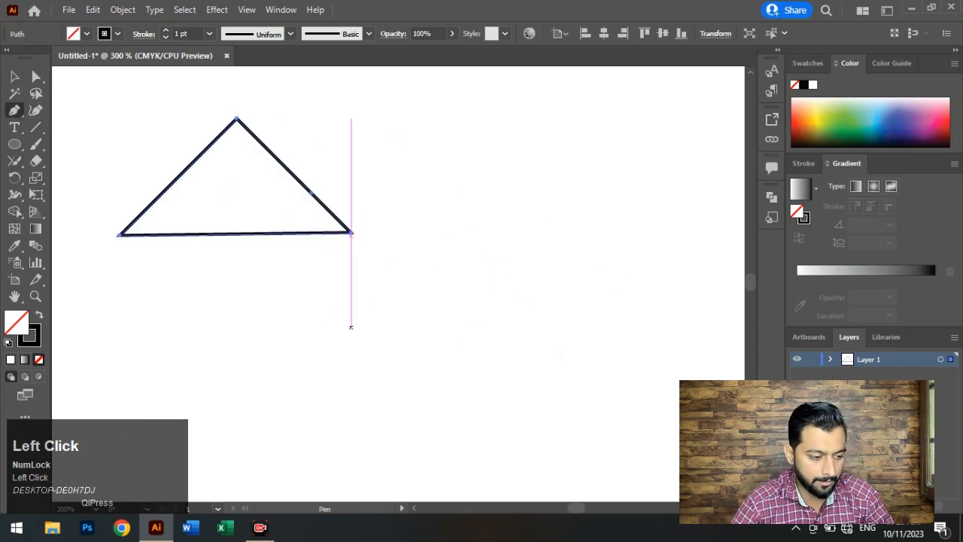
left_click(379, 340)
left_click_drag(487, 242, 547, 234)
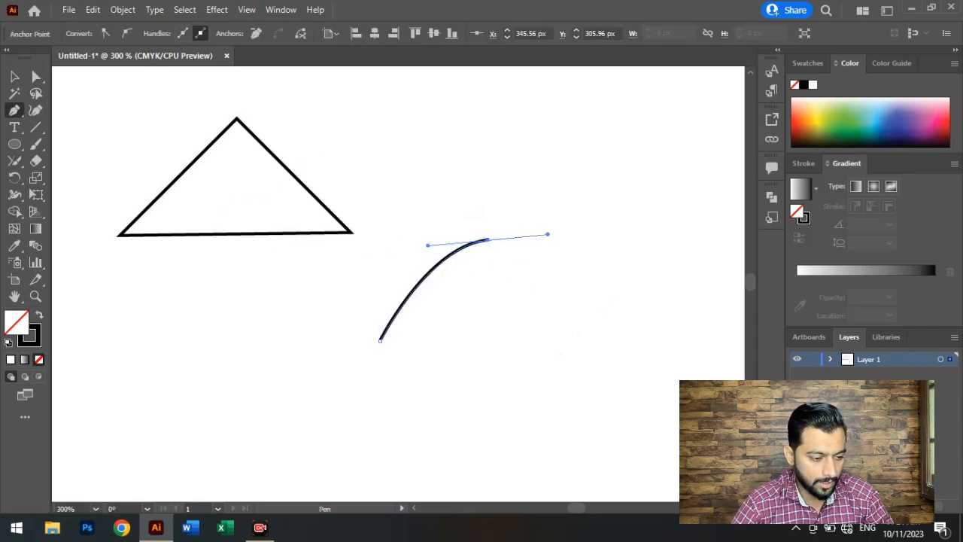
left_click_drag(380, 295, 436, 265)
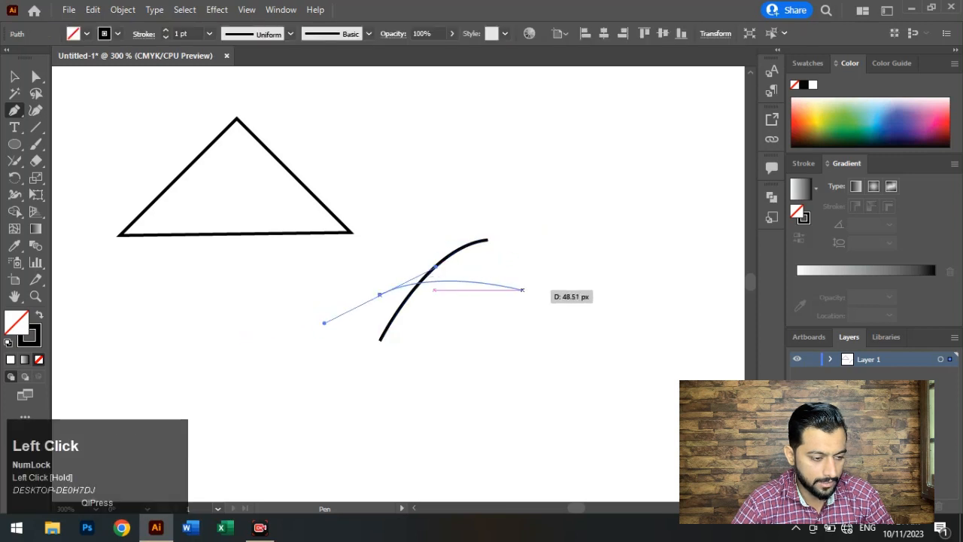
left_click_drag(522, 290, 521, 347)
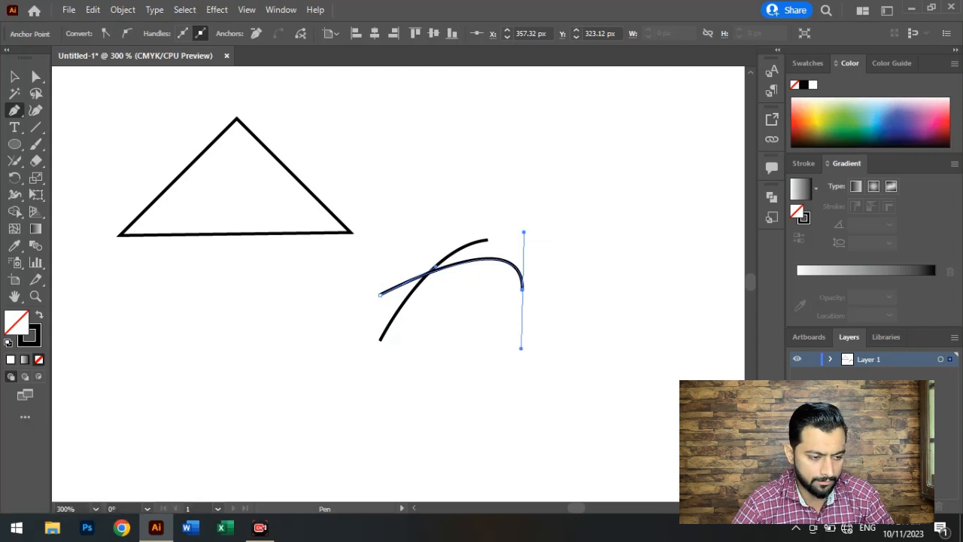
Draw a third curved open path with the Pen tool, crossing the right-hand end of the wider curve.
left_click(475, 299)
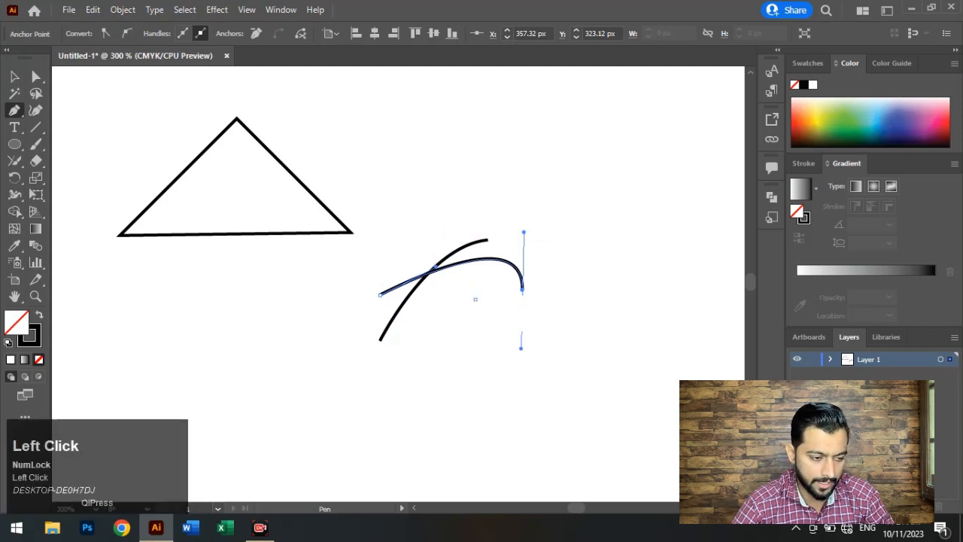
left_click_drag(550, 235, 543, 201)
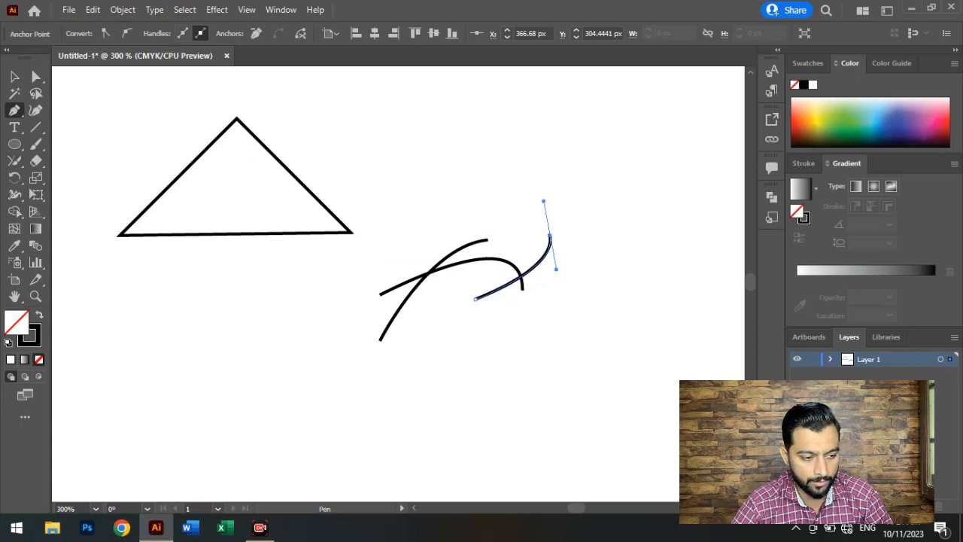
Select the three crossing curves, shift them down and to the right, and delete them together with the triangle to clear the canvas.
left_click(14, 76)
left_click_drag(410, 230, 574, 337)
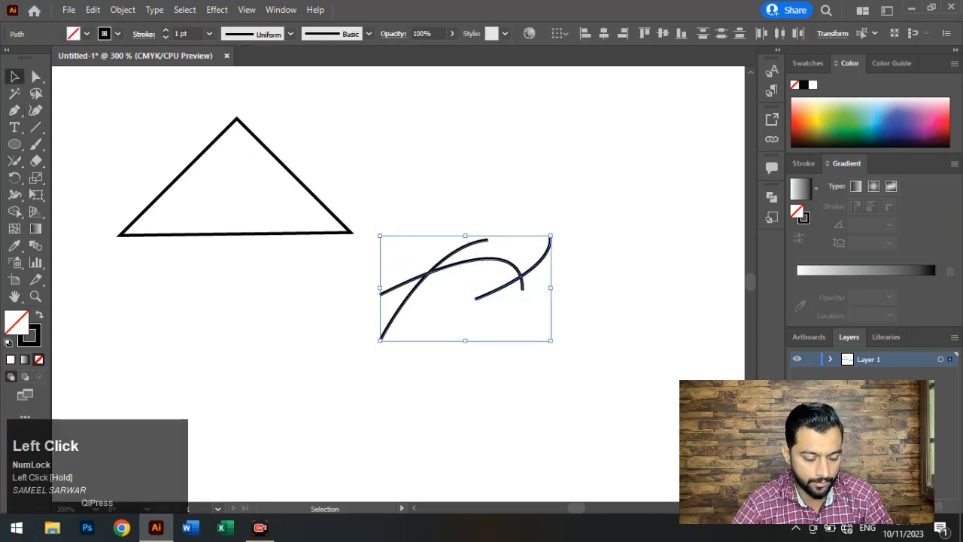
left_click_drag(491, 259, 562, 312)
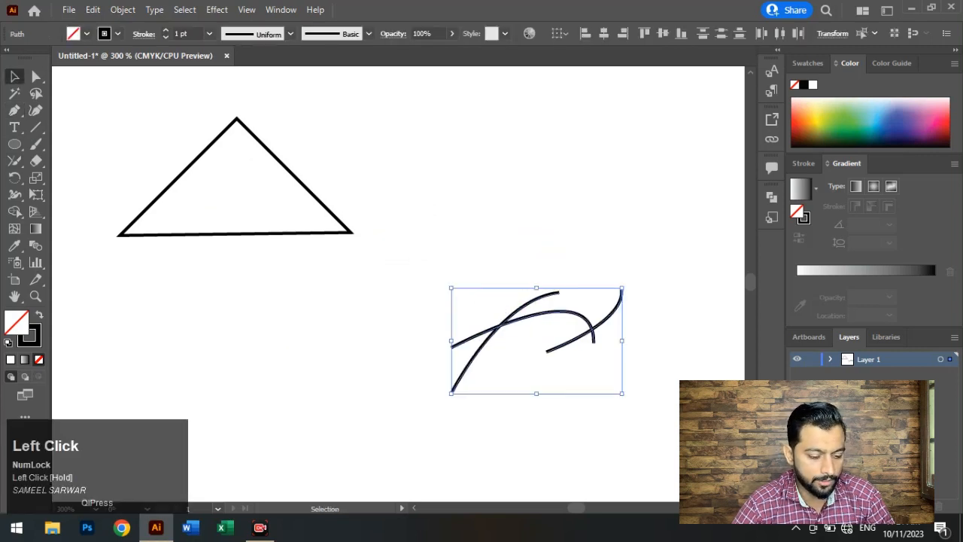
key("Delete")
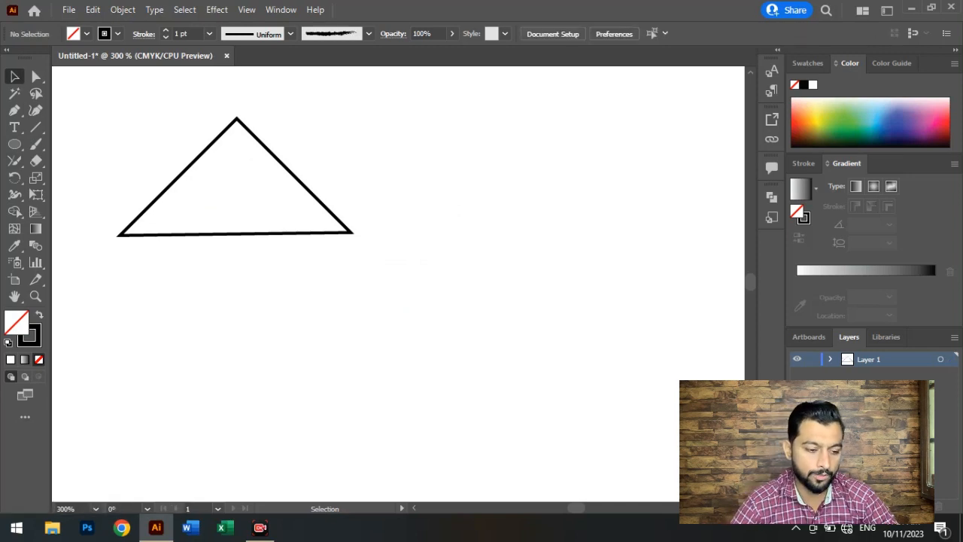
key("Delete")
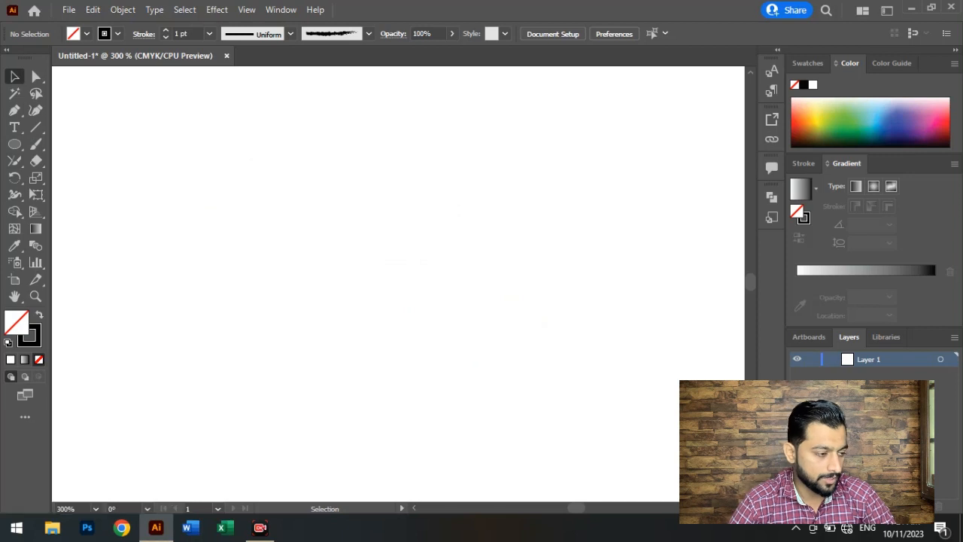
Activate the Join tool on the emptied canvas.
right_click(14, 160)
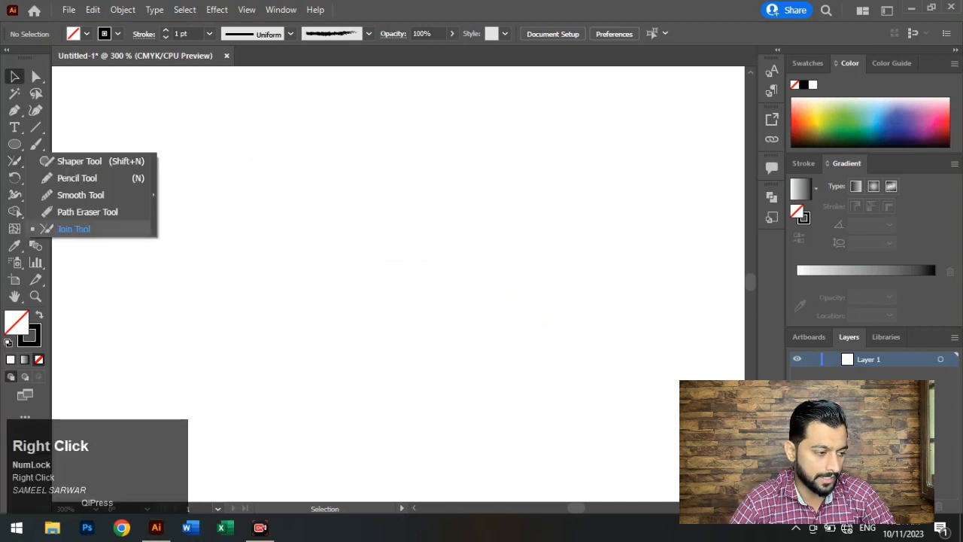
left_click(73, 228)
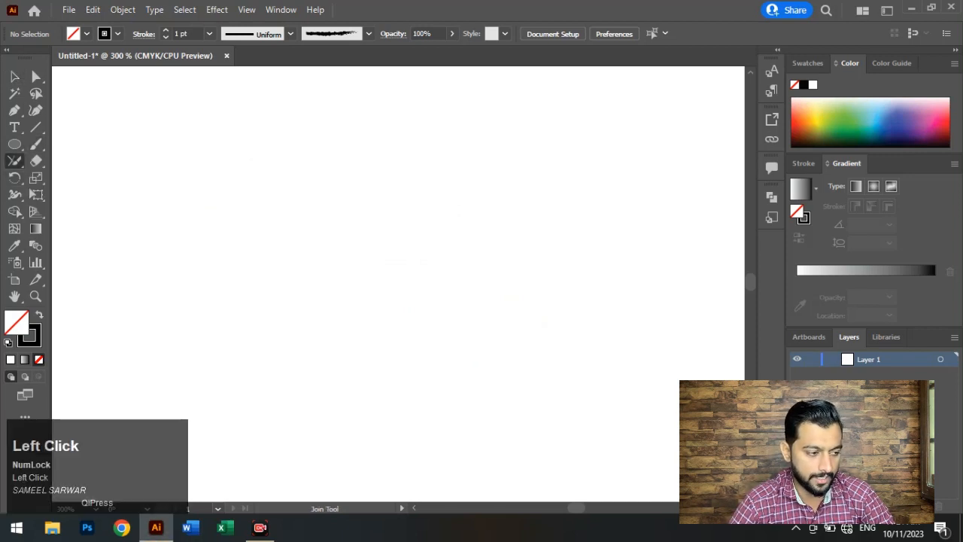